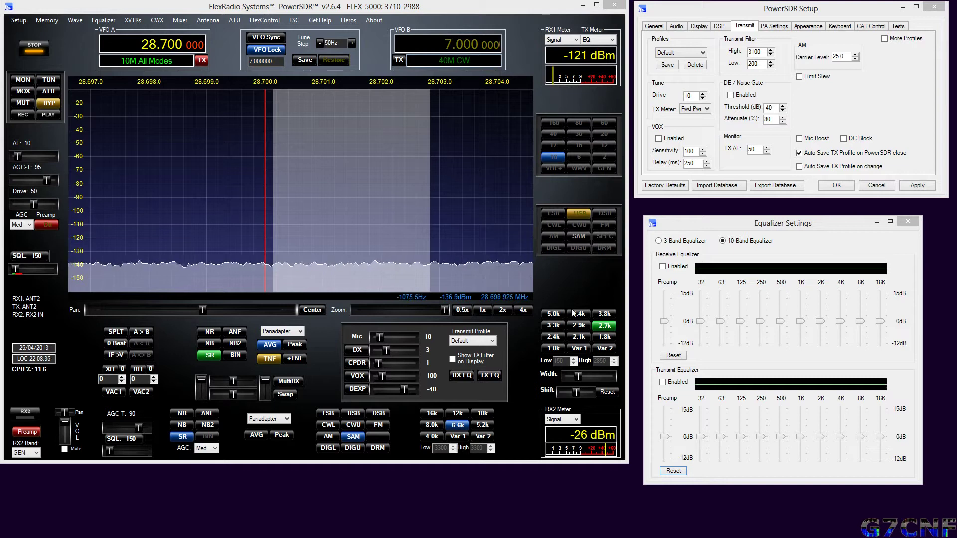
# Review the available transmit profiles, and open the audio mixer over the lower part of the spectrum display.
pyautogui.click(702, 52)
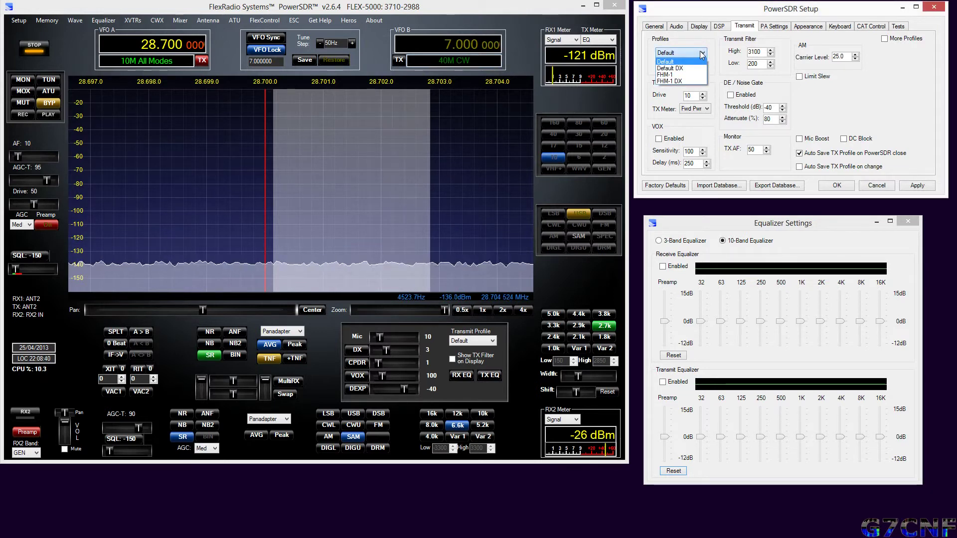
pyautogui.click(702, 54)
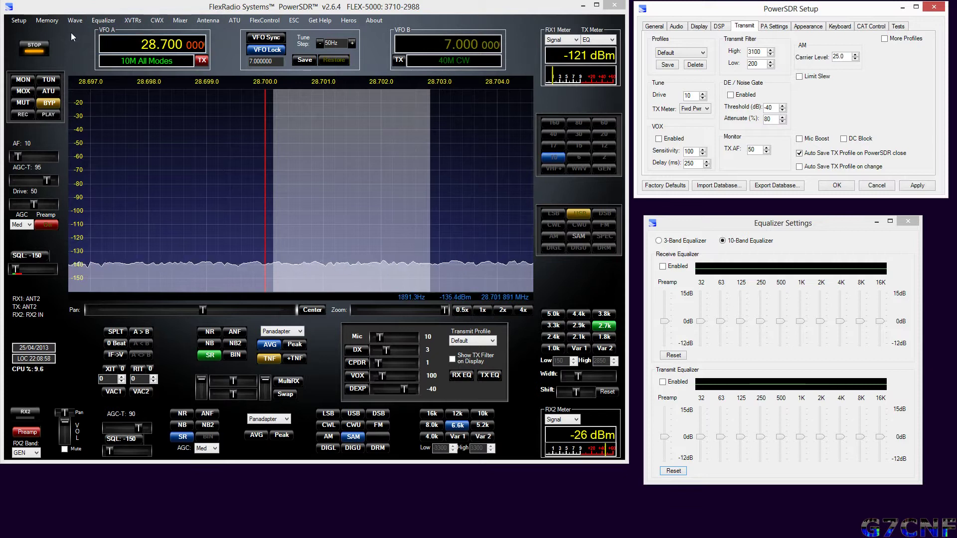
pyautogui.click(180, 20)
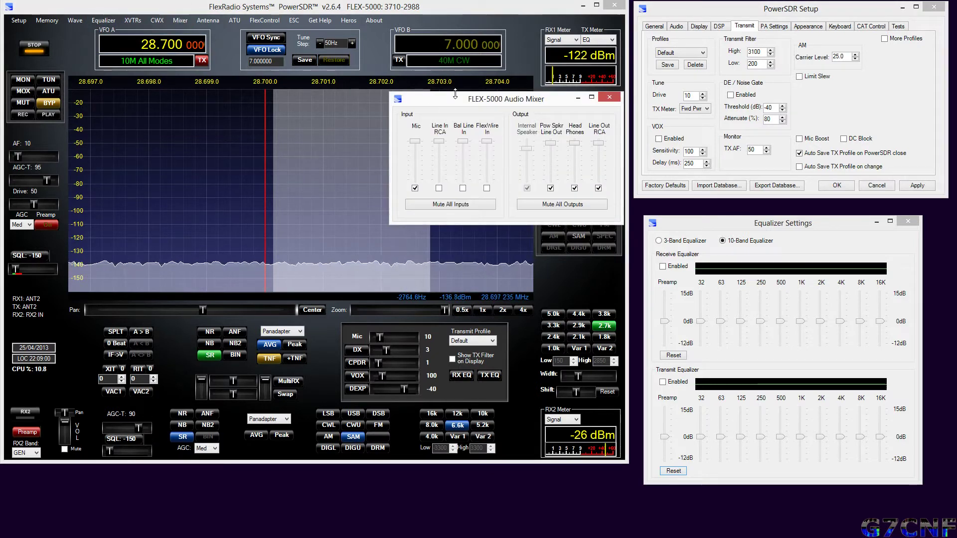
pyautogui.moveTo(461, 105); pyautogui.dragTo(363, 190)
# Show the additional TX profiles and import the PR40+W2IHY profile.
pyautogui.click(702, 53)
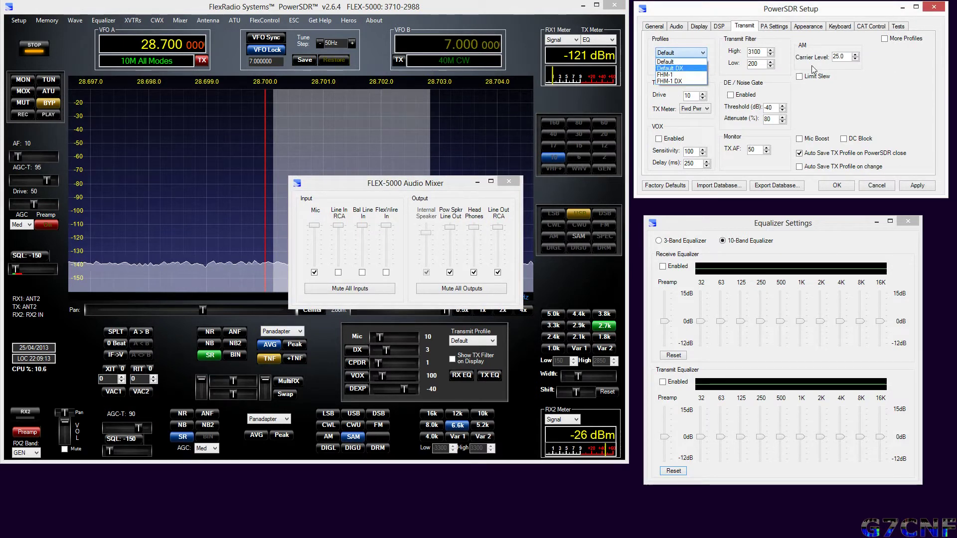
pyautogui.click(885, 41)
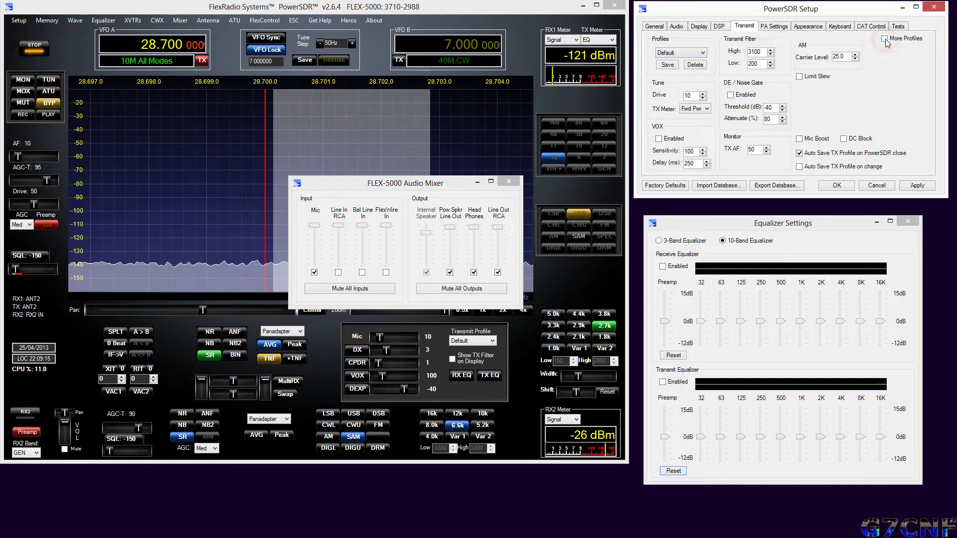
pyautogui.click(885, 40)
pyautogui.scroll(-2, 906, 82)
pyautogui.click(895, 78)
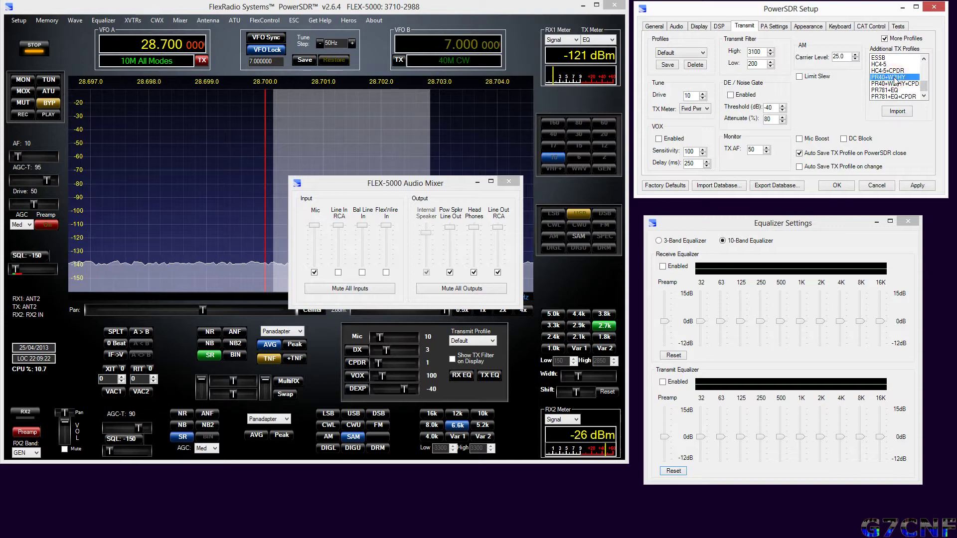
pyautogui.click(896, 111)
pyautogui.click(476, 308)
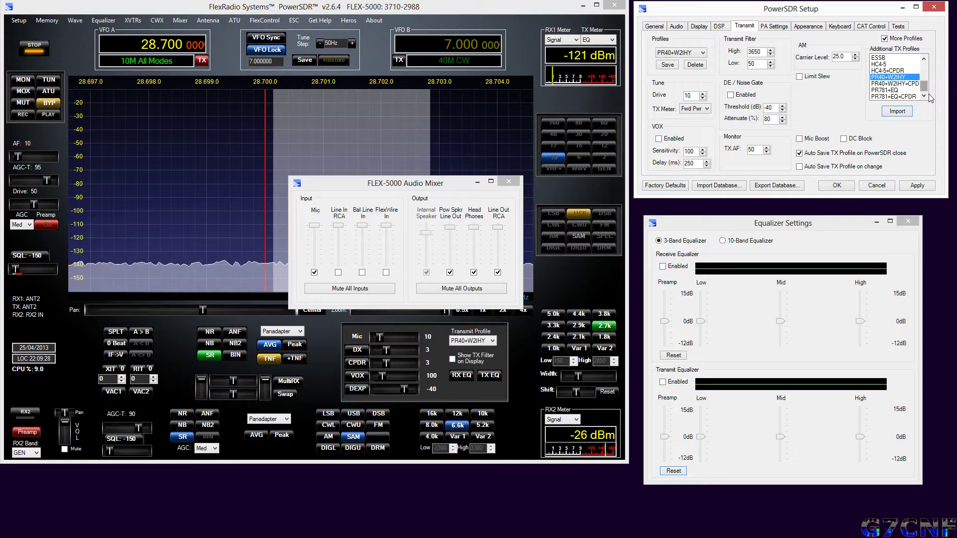
# Import the PR781+EQ+CPDR profile from the additional TX profiles.
pyautogui.click(885, 96)
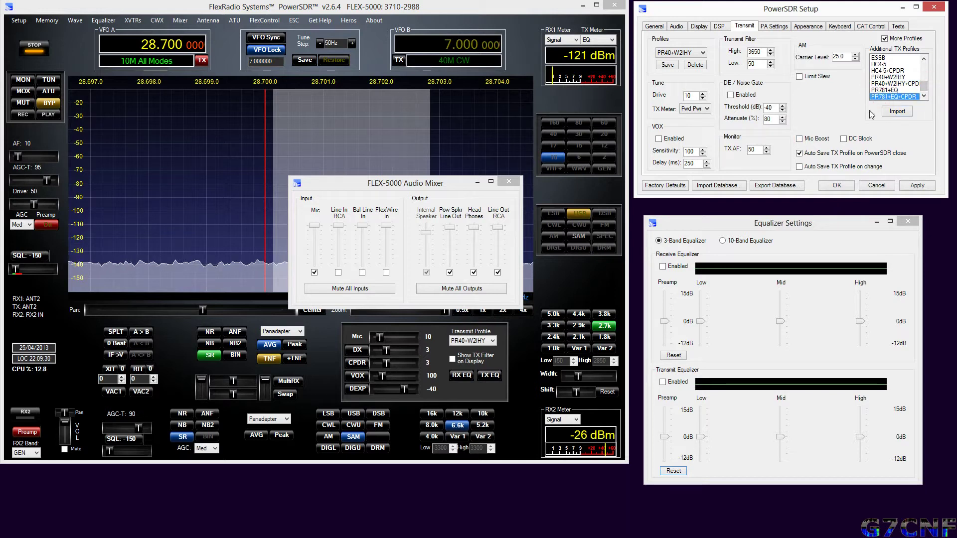
pyautogui.click(897, 111)
pyautogui.click(474, 311)
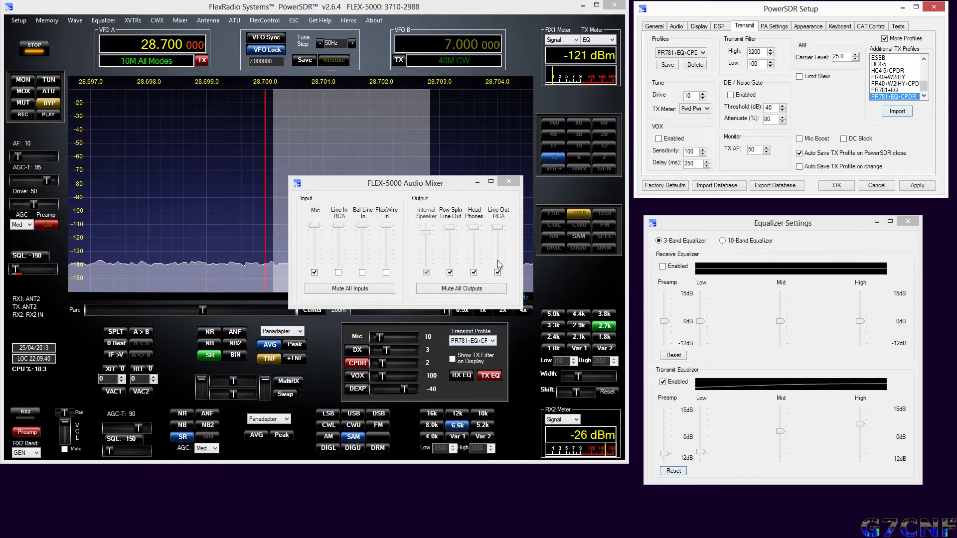
# Load the Default, Default DX, FHM-1 and PR40+W2IHY transmit profiles in turn to compare their filter, mixer and equalizer settings.
pyautogui.click(703, 53)
pyautogui.click(683, 66)
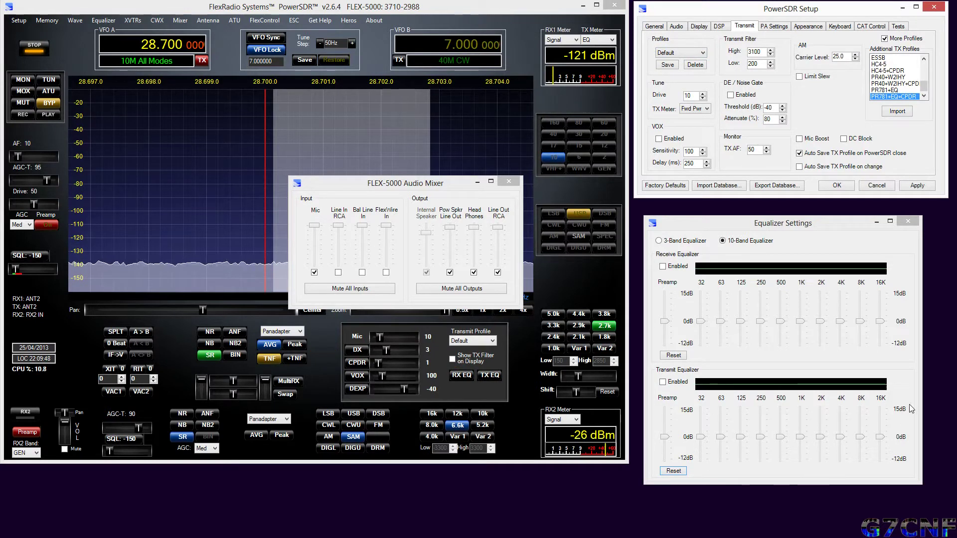
pyautogui.click(697, 53)
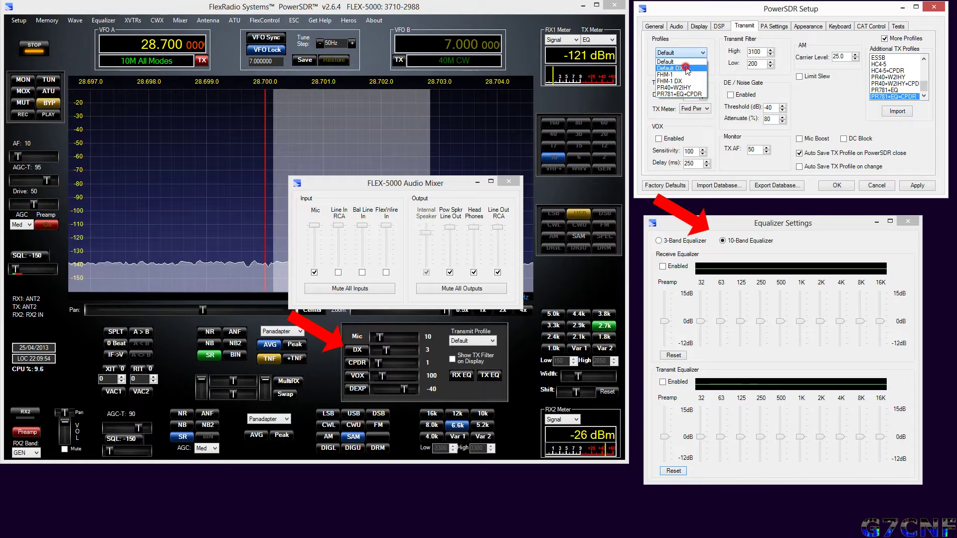
pyautogui.click(686, 68)
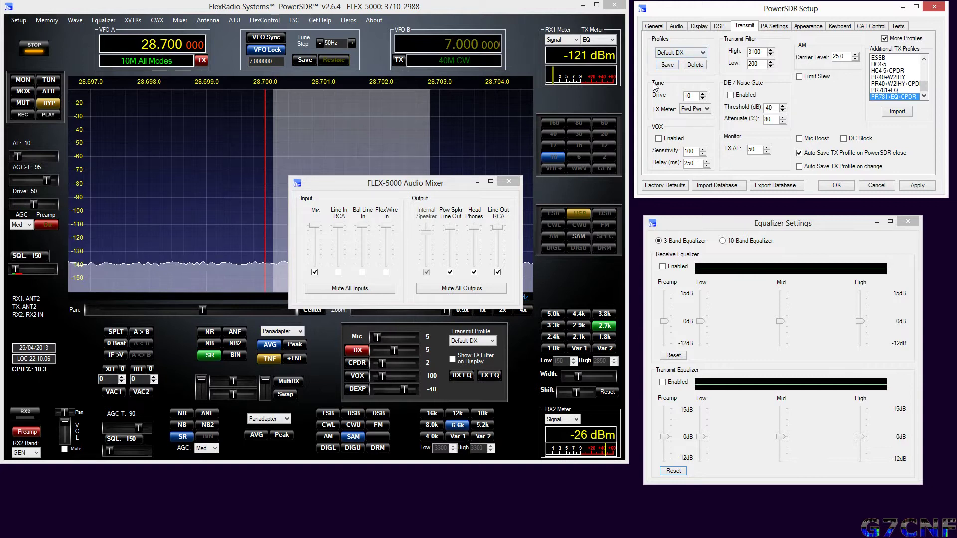
pyautogui.click(701, 53)
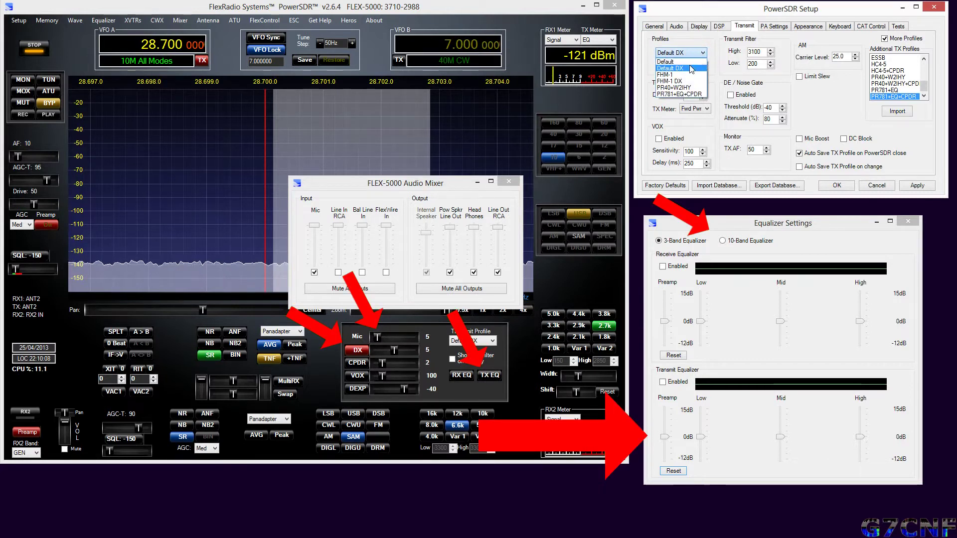
pyautogui.click(691, 75)
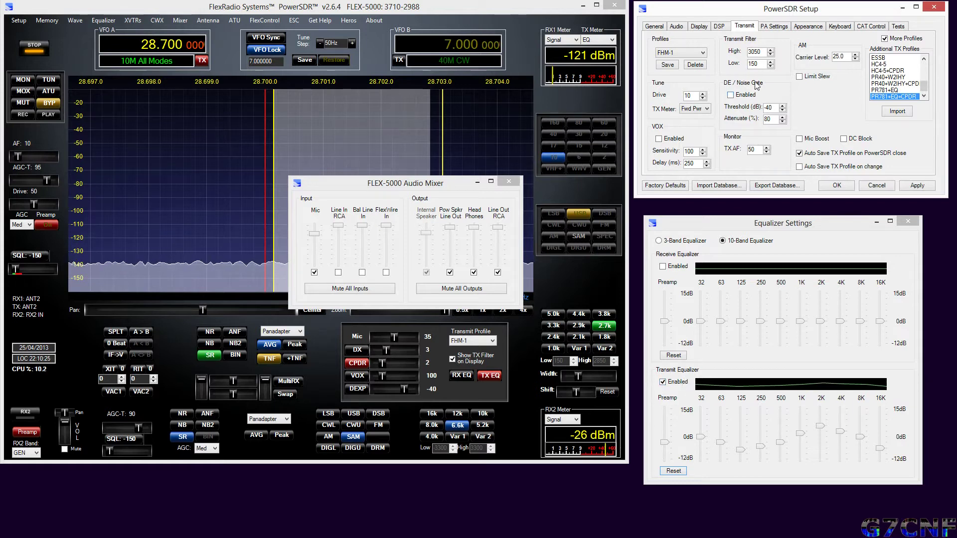
pyautogui.click(701, 53)
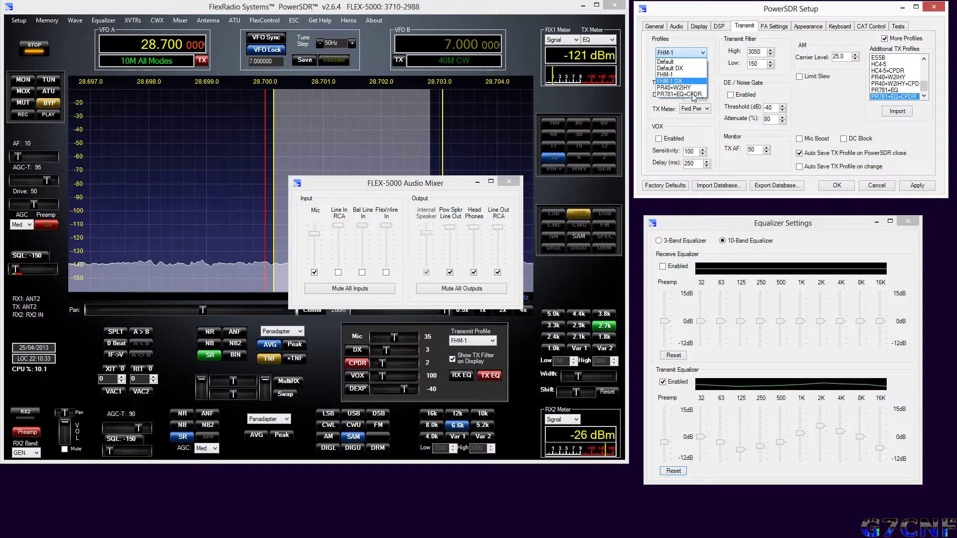
pyautogui.click(664, 88)
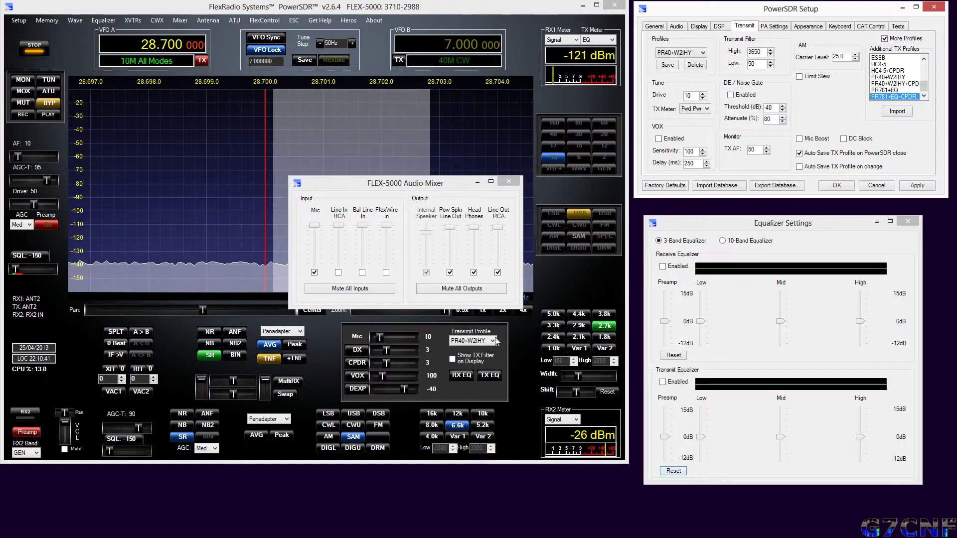
# Move the audio mixer off the spectrum display to below the transmit profile controls.
pyautogui.click(750, 224)
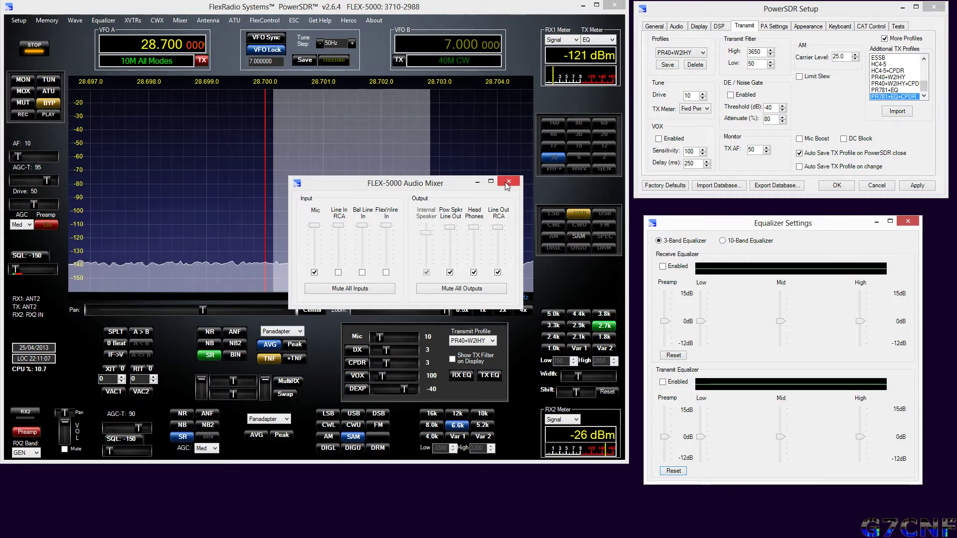
pyautogui.moveTo(410, 187); pyautogui.dragTo(531, 414)
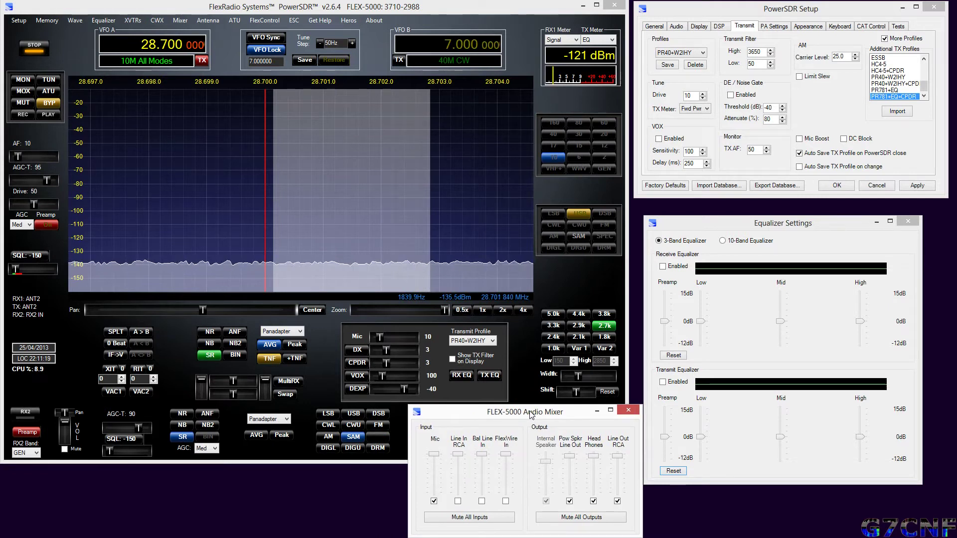
# Load the Default transmit profile and save its settings as a new profile named SSB-Normal.
pyautogui.click(702, 53)
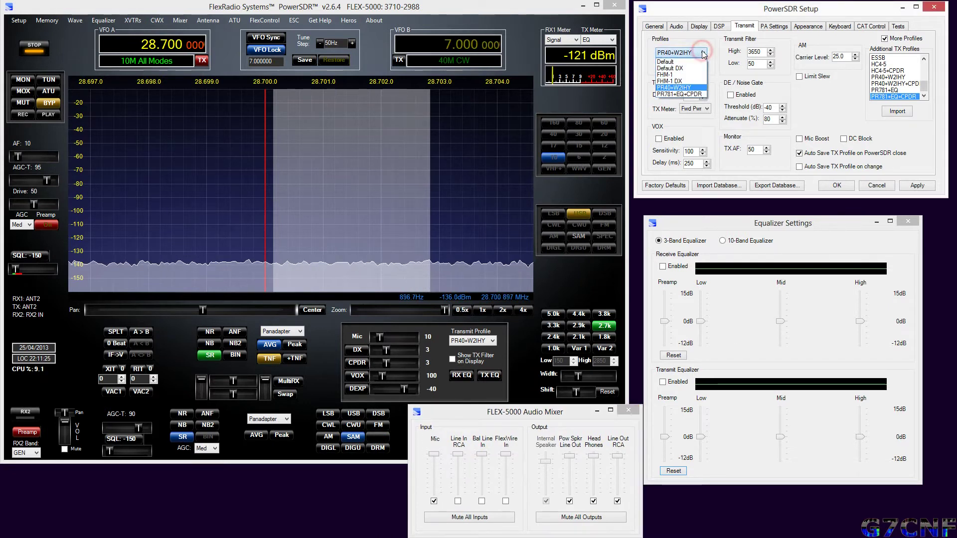
pyautogui.click(665, 62)
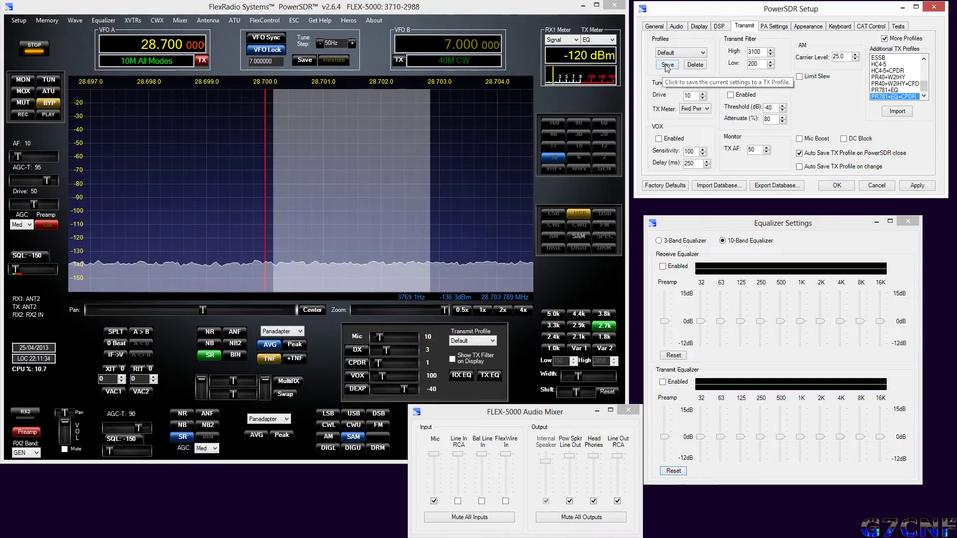
pyautogui.click(667, 67)
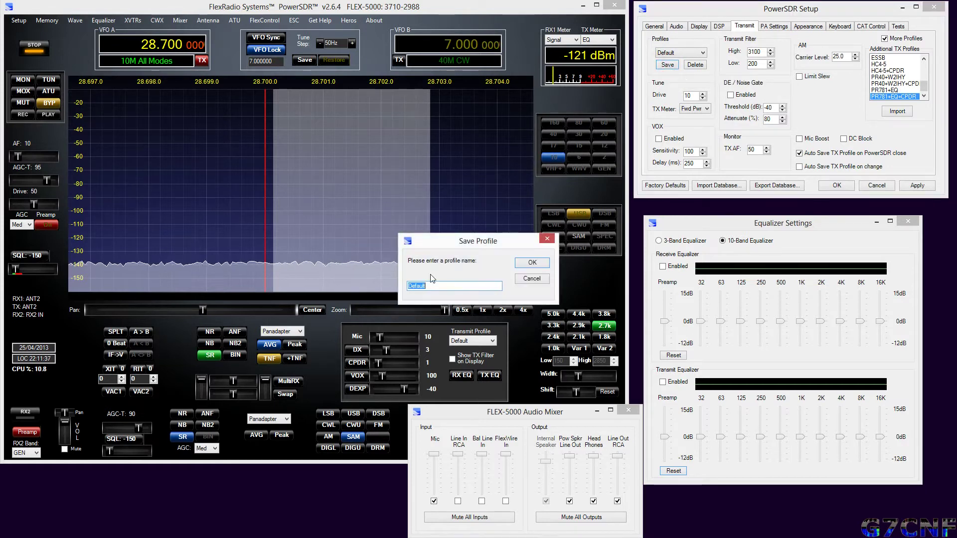
pyautogui.write('SSB')
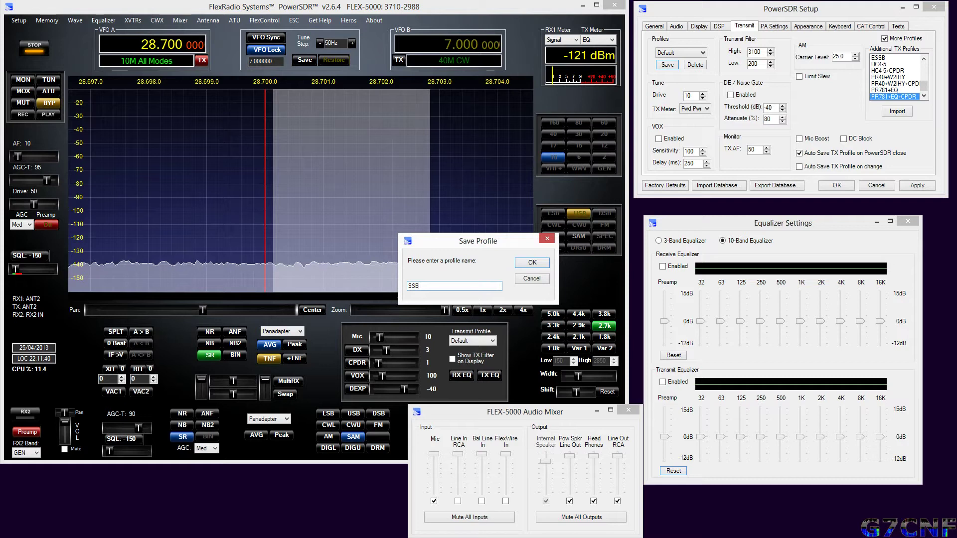
pyautogui.write('-Normal')
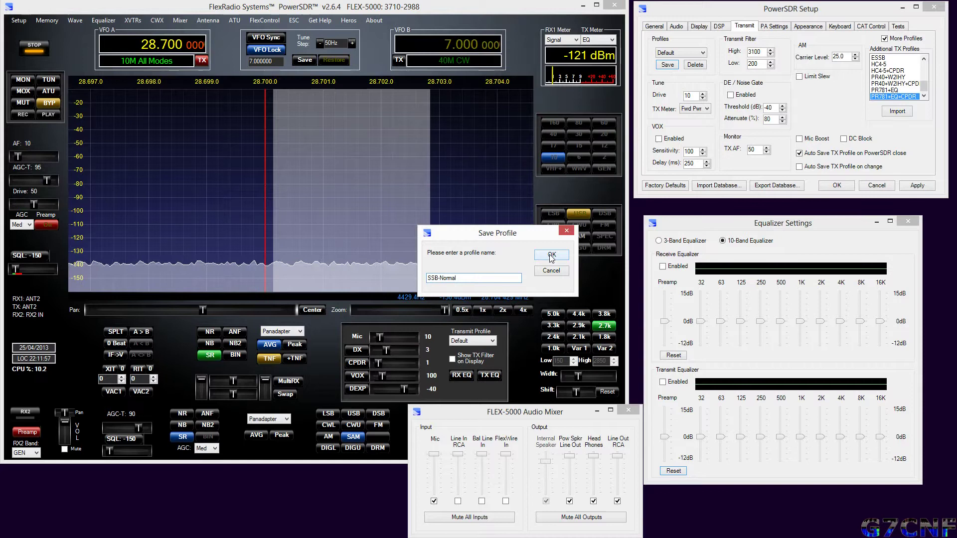
pyautogui.click(551, 255)
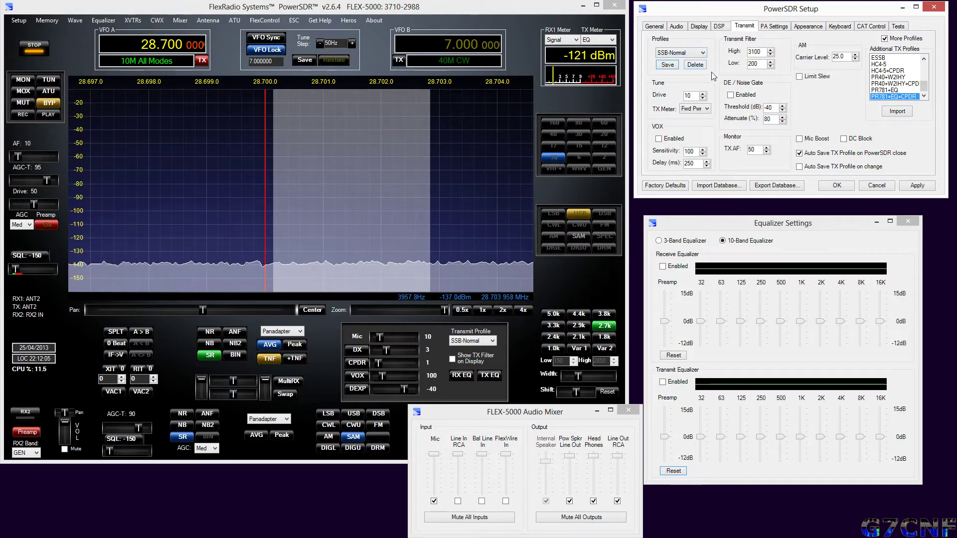
# Set the transmit filter of the SSB-Normal profile to 150 low and 2850 high.
pyautogui.doubleClick(760, 64)
pyautogui.write('150')
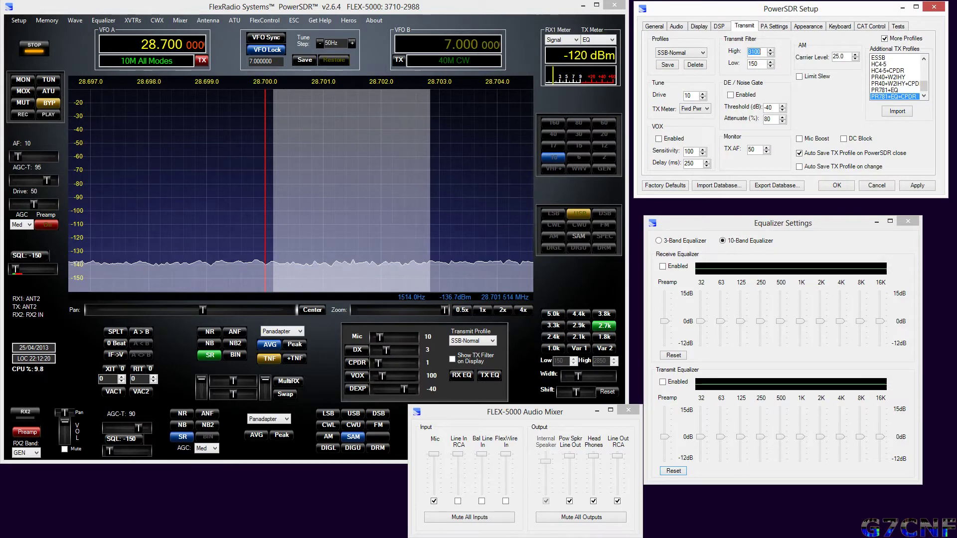
pyautogui.write('2850')
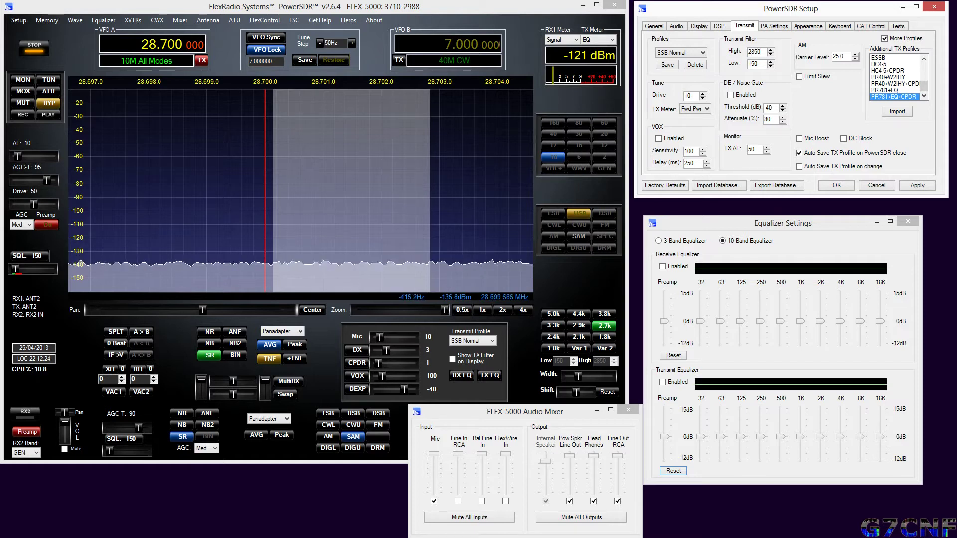
pyautogui.click(770, 63)
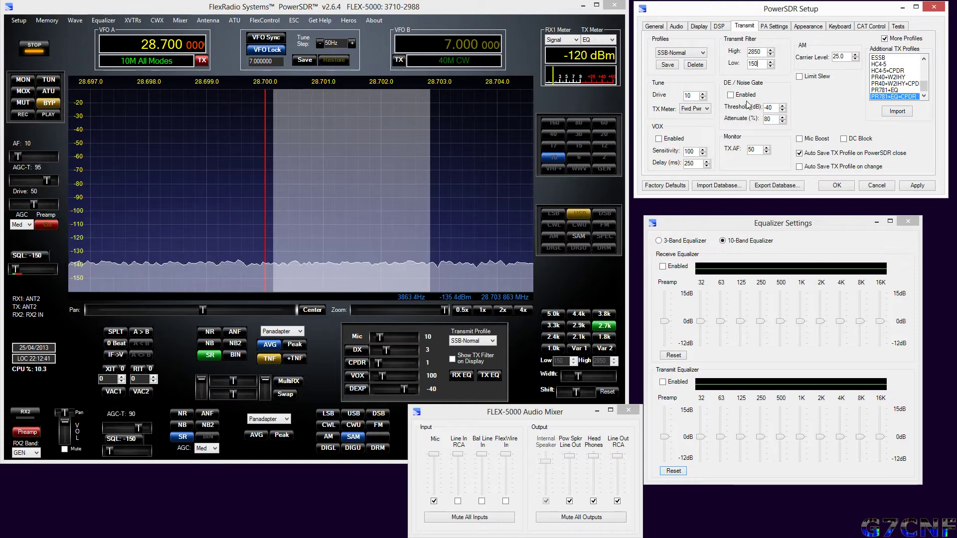
# Hide the additional TX profiles and choose the 10-band equalizer.
pyautogui.click(887, 36)
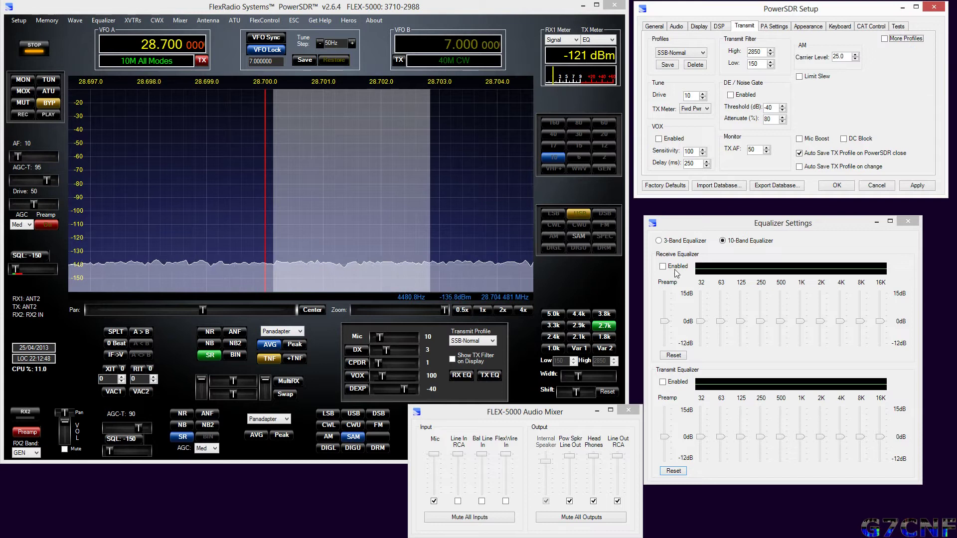
pyautogui.click(722, 241)
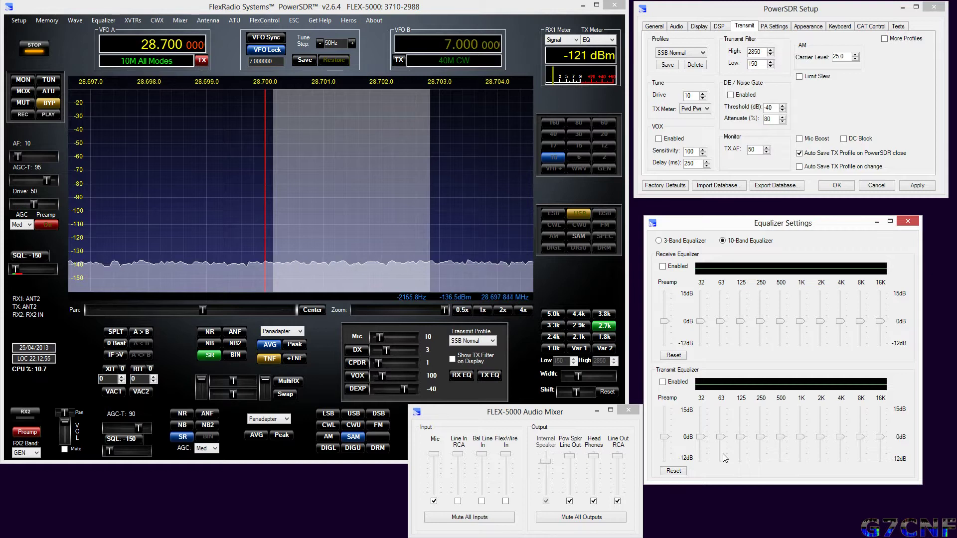
# Set the TX meter to show the Mic level.
pyautogui.click(613, 42)
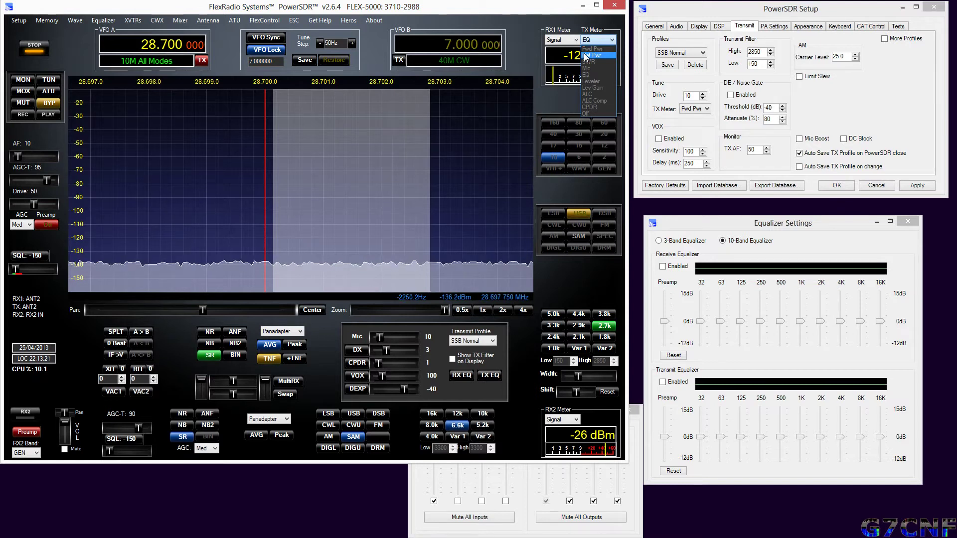
pyautogui.click(613, 41)
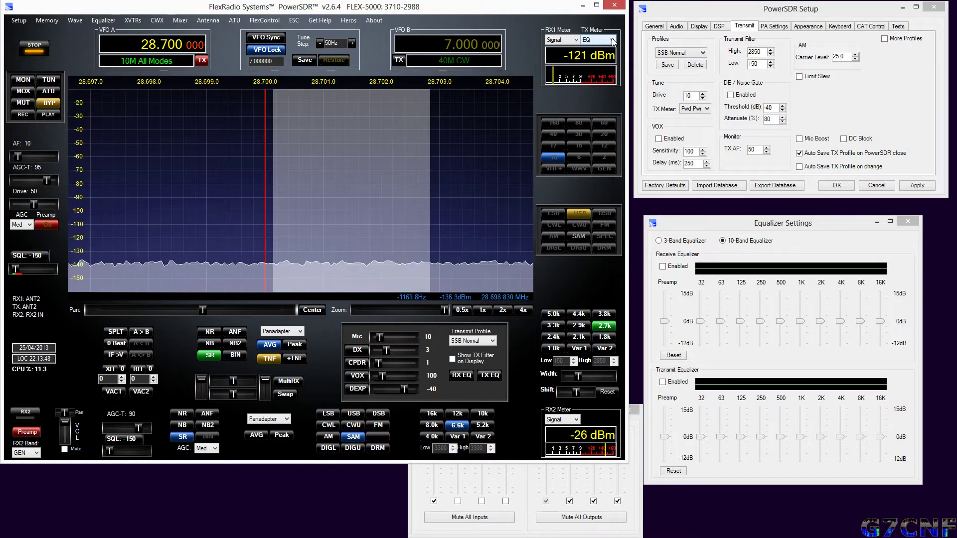
pyautogui.click(612, 41)
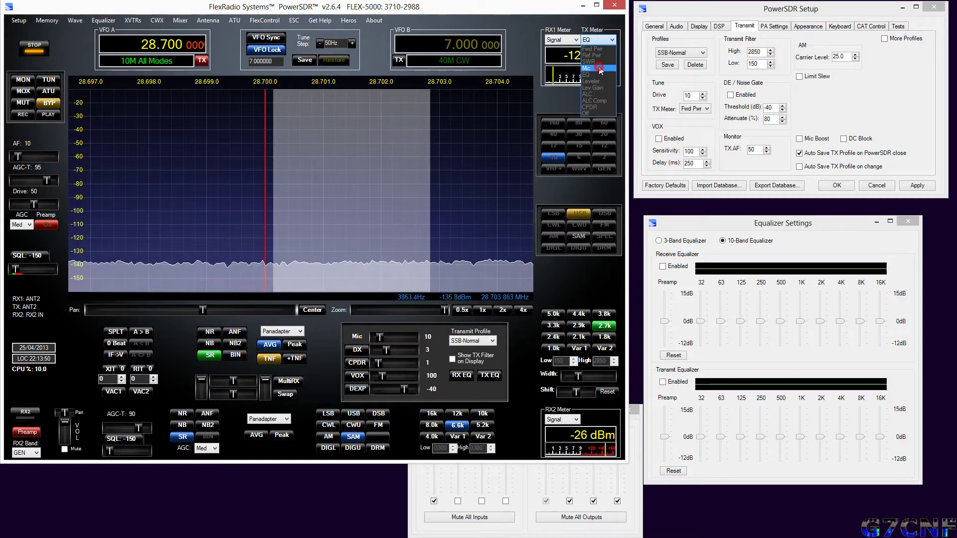
pyautogui.click(599, 67)
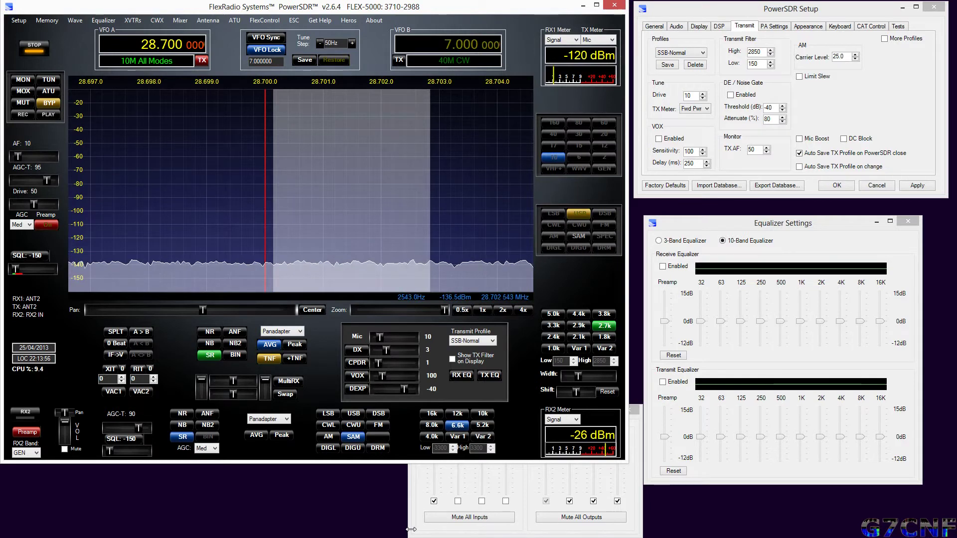
# Bring the audio mixer to the front and move it clear of the main console, over the transmit equalizer.
pyautogui.click(411, 529)
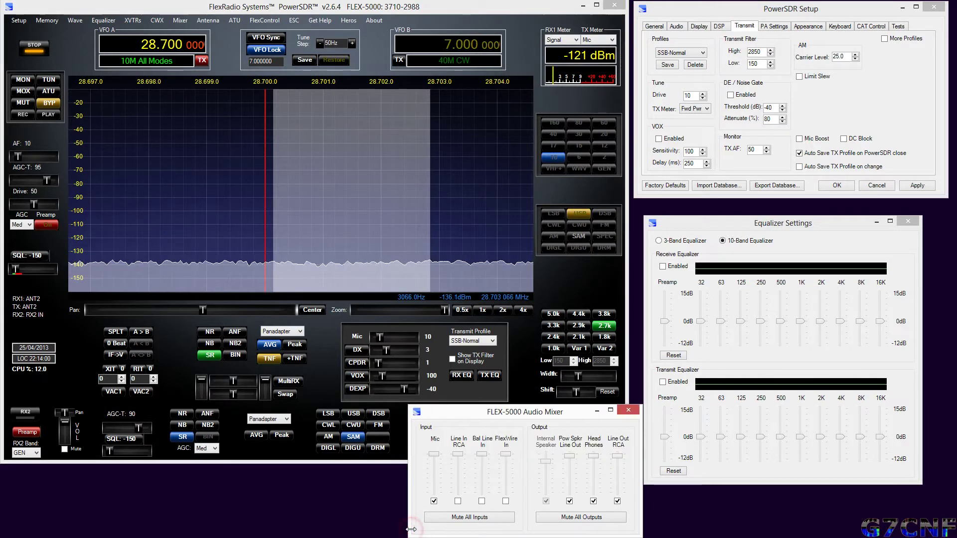
pyautogui.moveTo(469, 416); pyautogui.dragTo(691, 396)
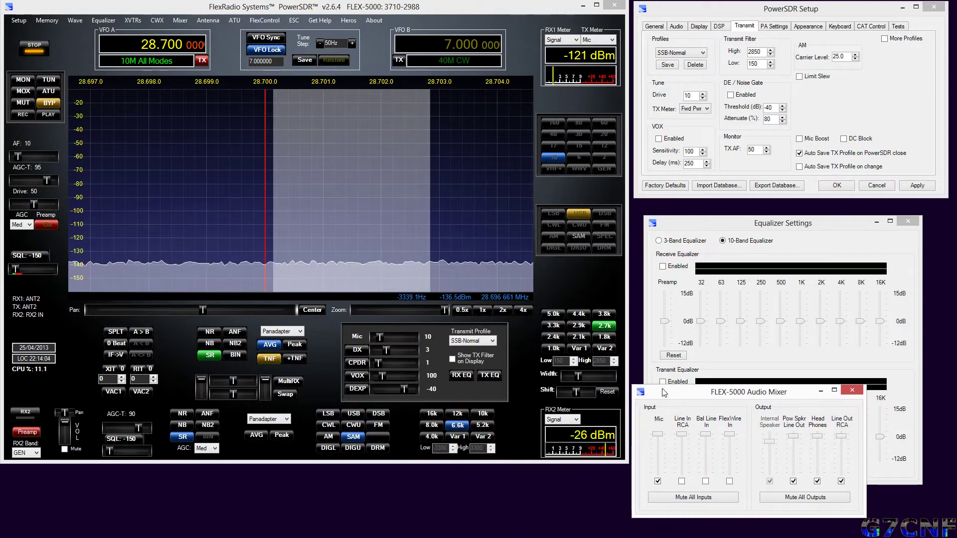
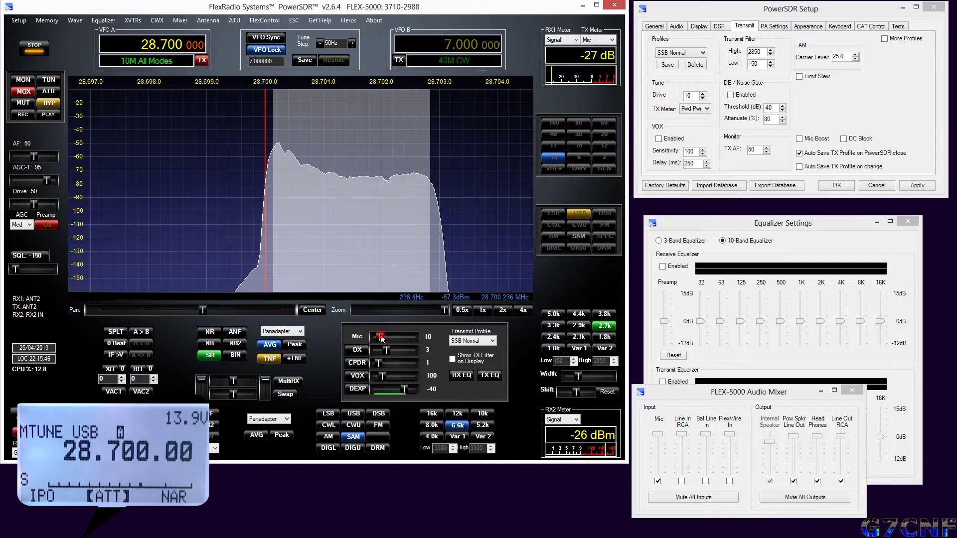
# Lower the transmit Mic gain to 0 and the audio mixer's Mic input to the bottom of its range.
pyautogui.moveTo(381, 334)
pyautogui.mouseDown()
pyautogui.moveTo(390, 338)
pyautogui.moveTo(370, 337)
pyautogui.mouseUp()
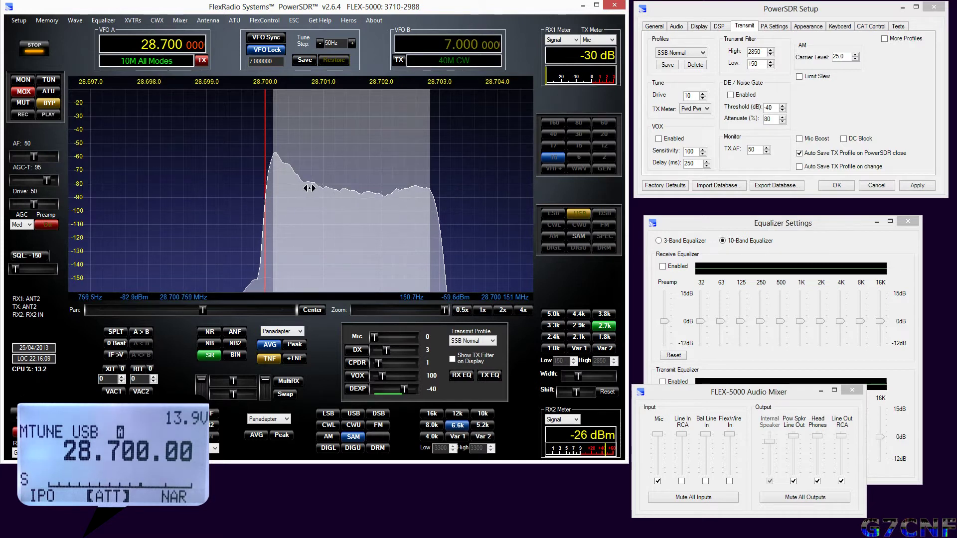
pyautogui.click(658, 435)
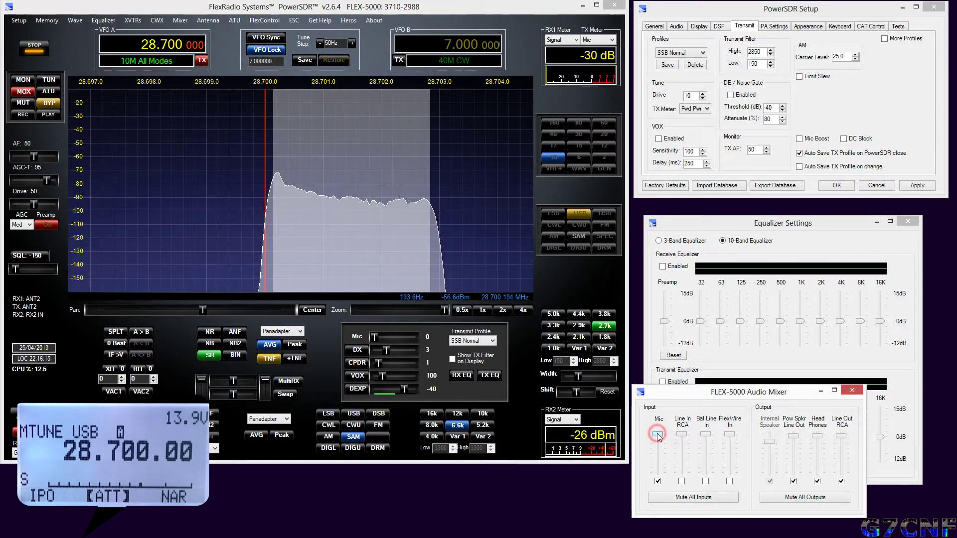
pyautogui.moveTo(657, 435); pyautogui.dragTo(656, 480)
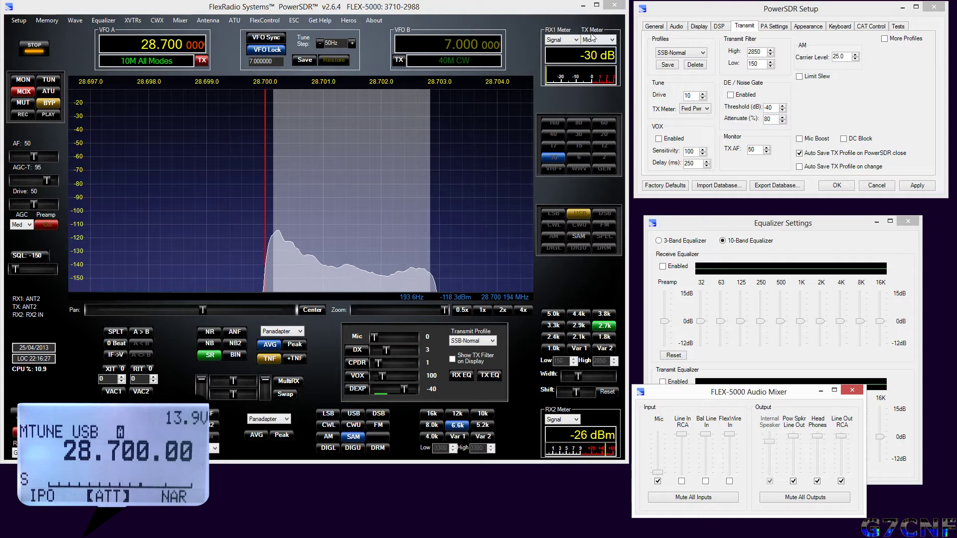
pyautogui.click(595, 56)
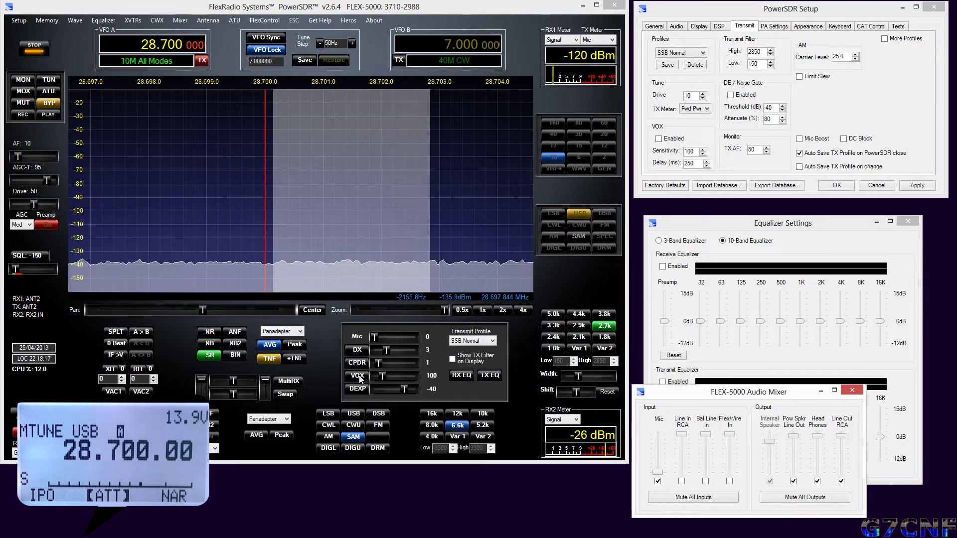
# Enable VOX and raise the mixer's Mic input to about two thirds, sweeping the Mic gain up to 70 and back to 0.
pyautogui.click(358, 379)
pyautogui.click(357, 379)
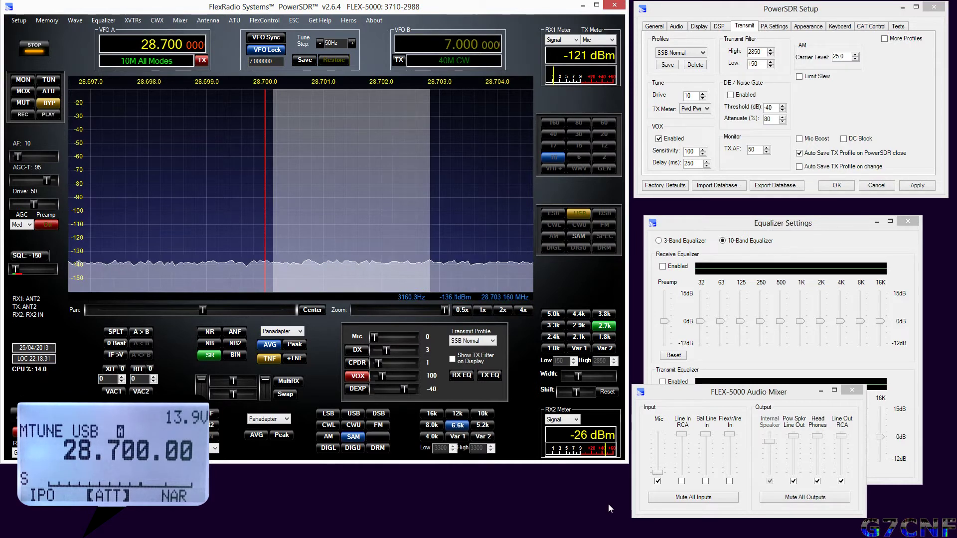
pyautogui.click(657, 474)
pyautogui.moveTo(657, 473); pyautogui.dragTo(655, 451)
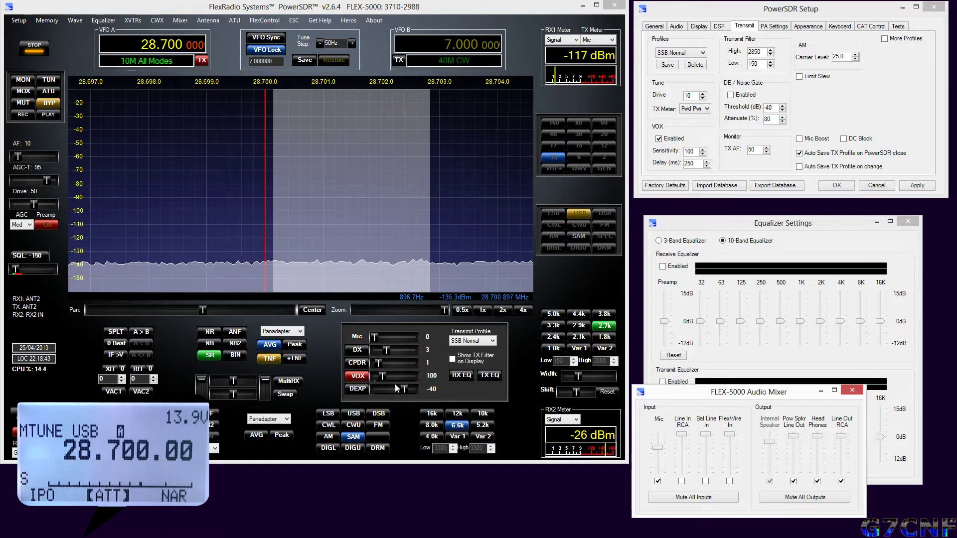
pyautogui.moveTo(373, 335); pyautogui.dragTo(417, 345)
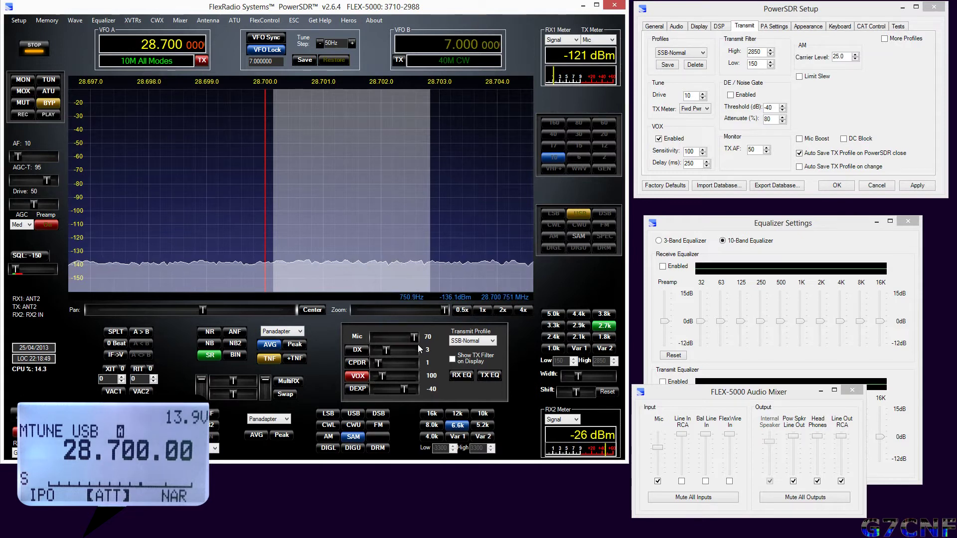
pyautogui.moveTo(406, 338); pyautogui.dragTo(363, 332)
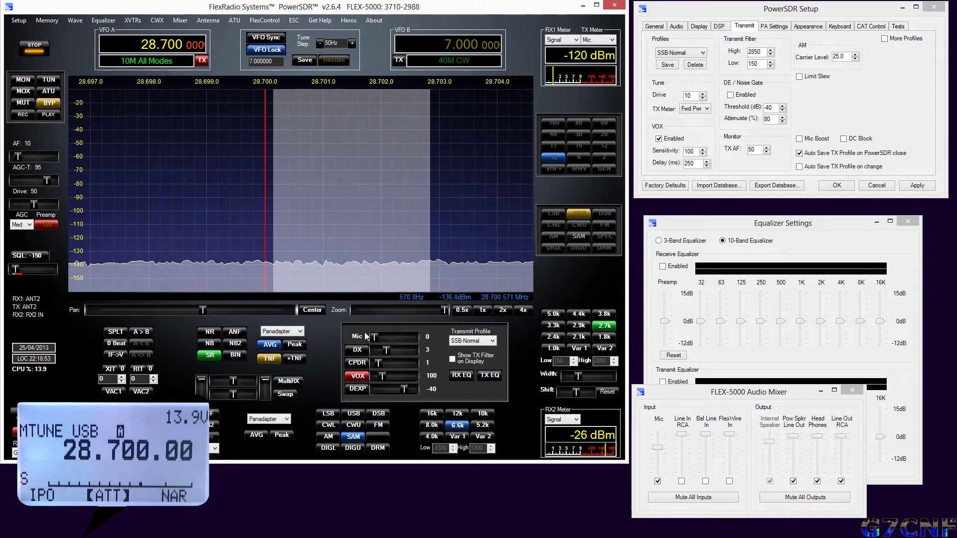
# Raise the mixer's Mic input almost to its maximum and set the VOX sensitivity to 56.
pyautogui.click(658, 447)
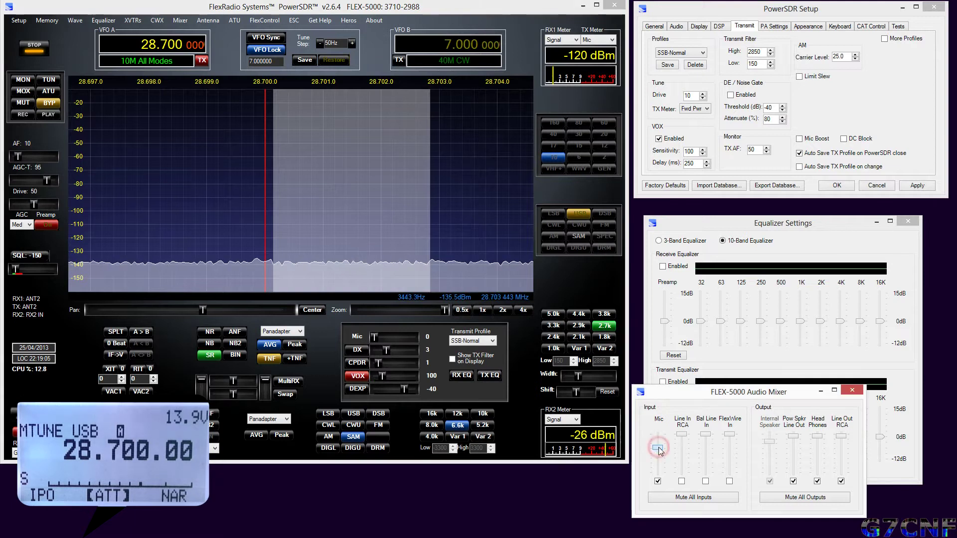
pyautogui.moveTo(659, 450); pyautogui.dragTo(656, 441)
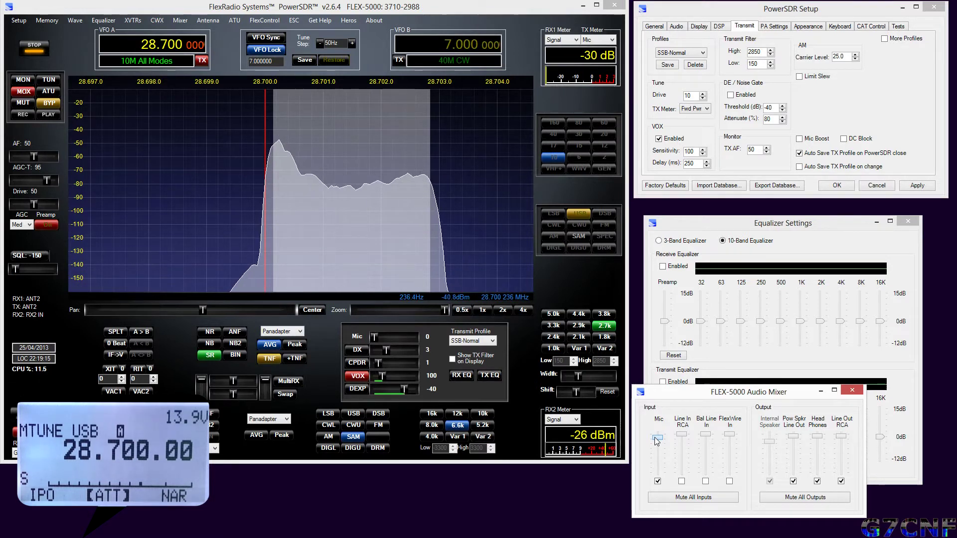
pyautogui.moveTo(382, 376); pyautogui.dragTo(381, 374)
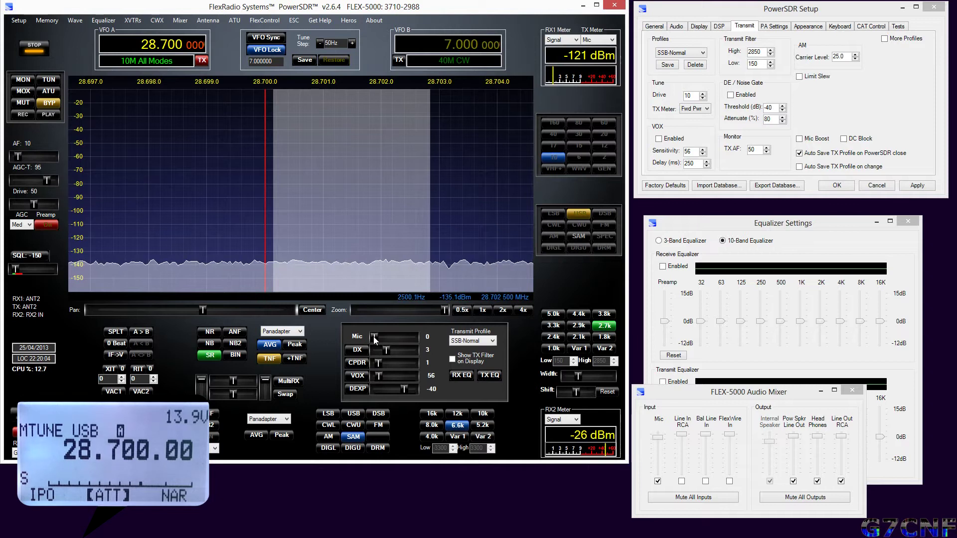
pyautogui.press('space')
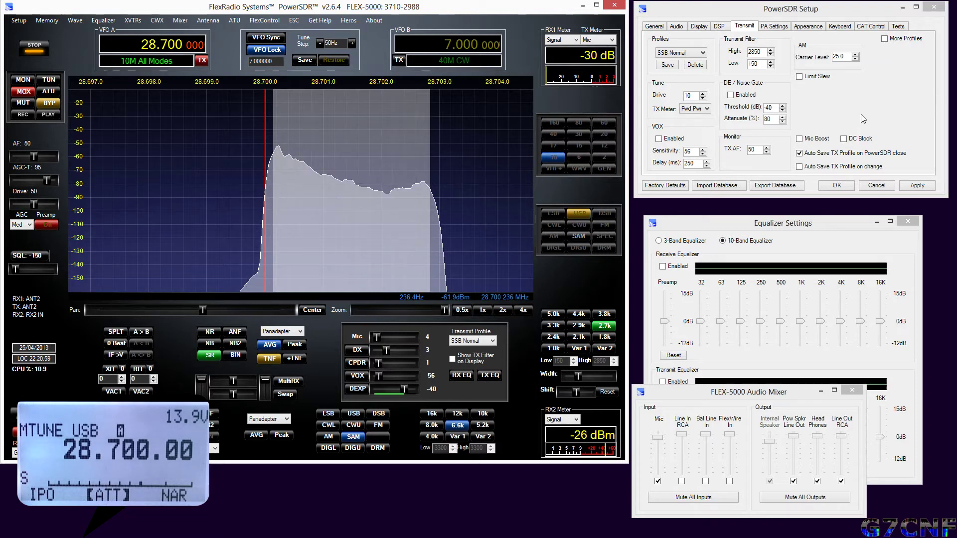
# Disable the Leveler in the DSP AGC/ALC settings and return to the transmit settings.
pyautogui.click(720, 26)
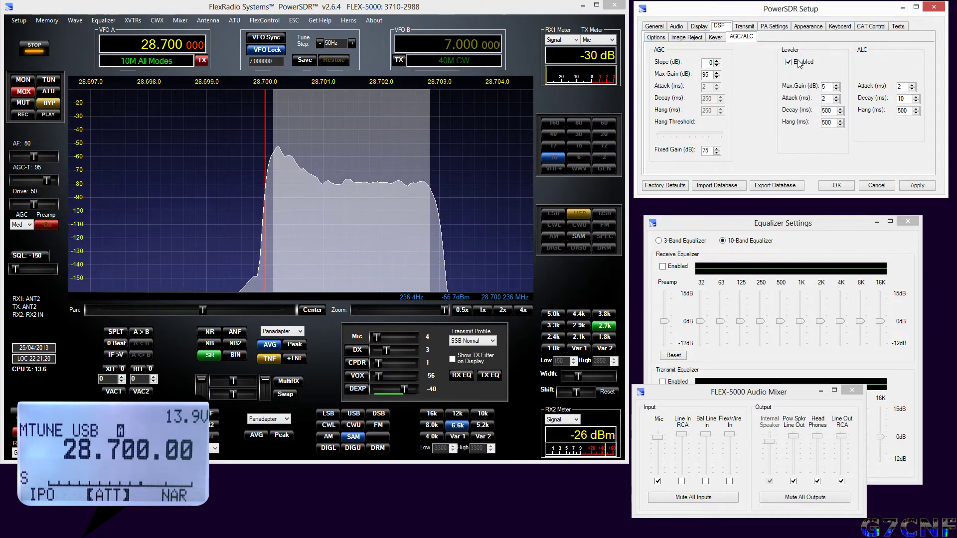
pyautogui.click(612, 40)
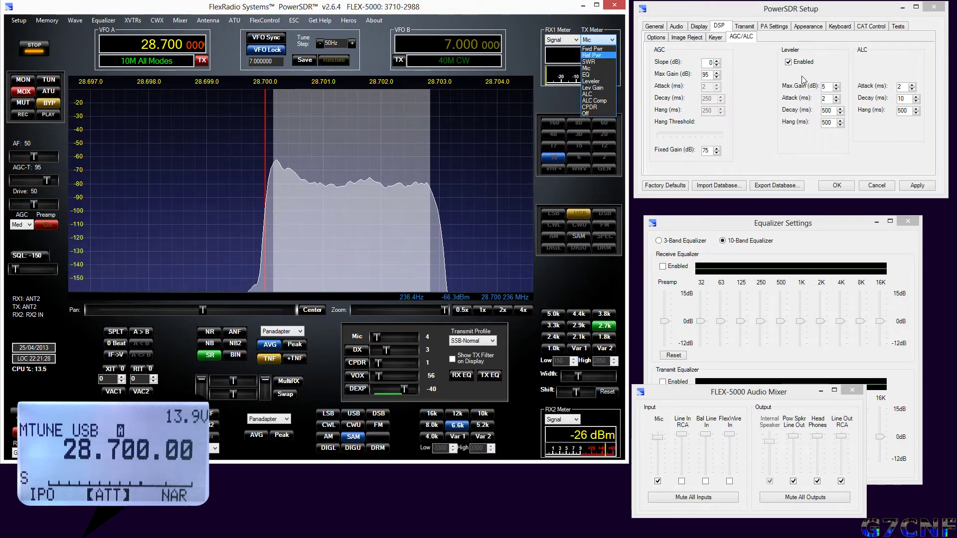
pyautogui.click(758, 74)
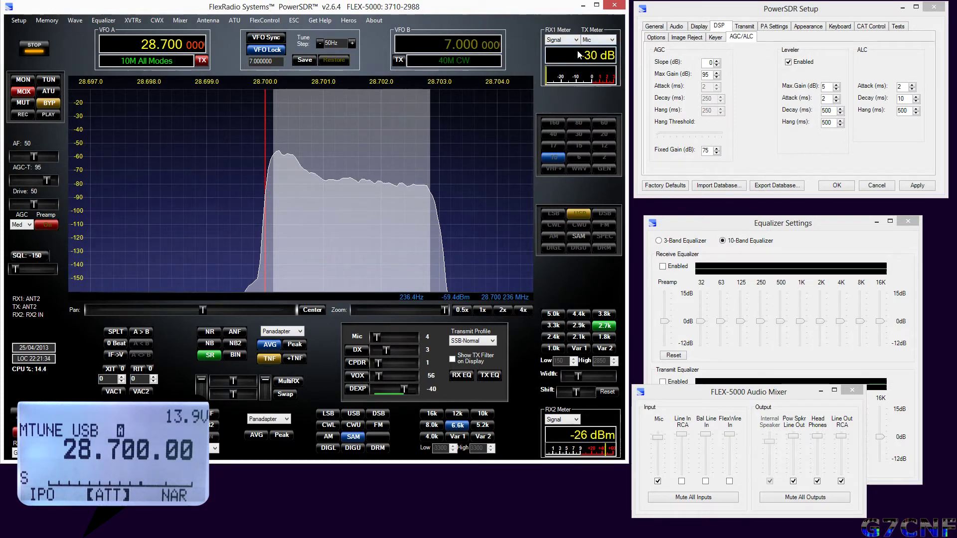
pyautogui.click(788, 63)
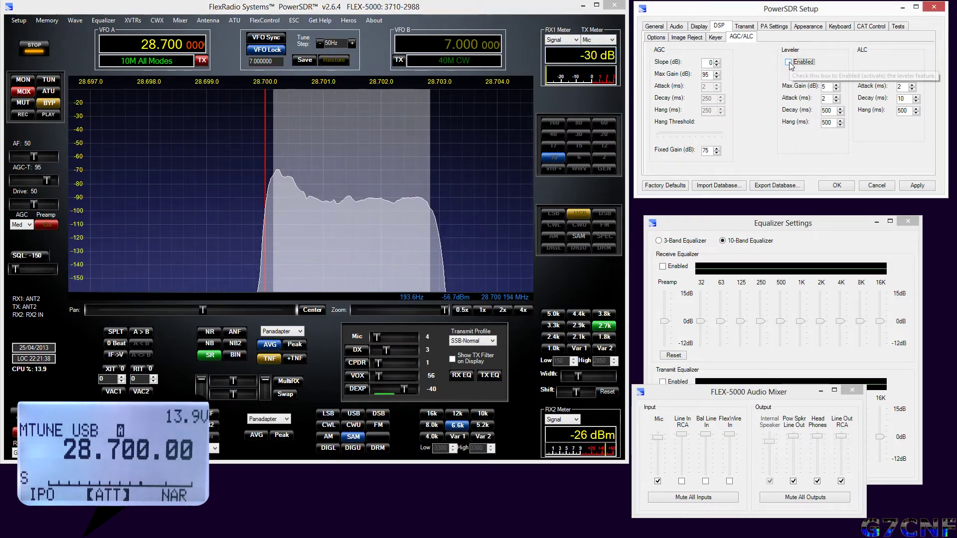
pyautogui.click(743, 27)
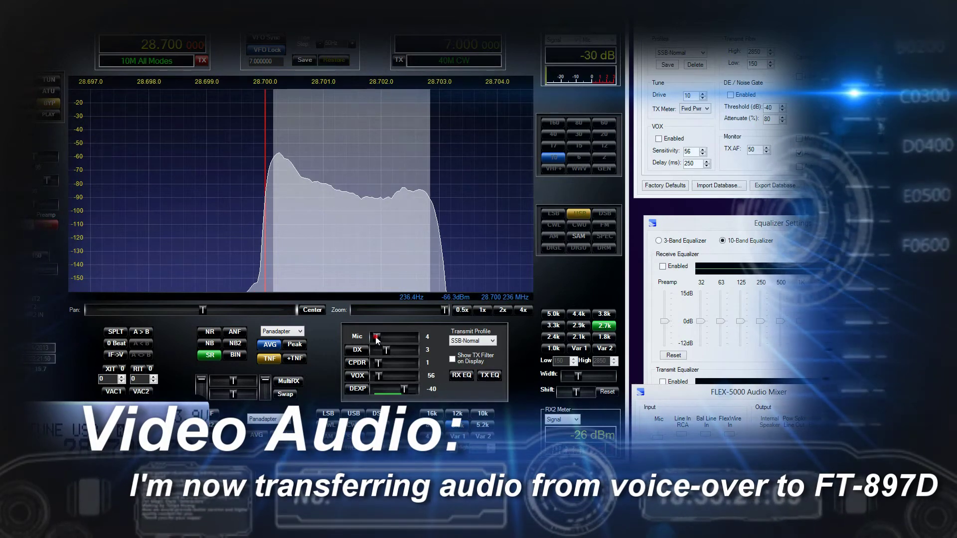
# Adjust the transmit Mic gain against the TX Mic meter, trying values up to 42 and settling on 26.
pyautogui.moveTo(376, 341); pyautogui.dragTo(387, 343)
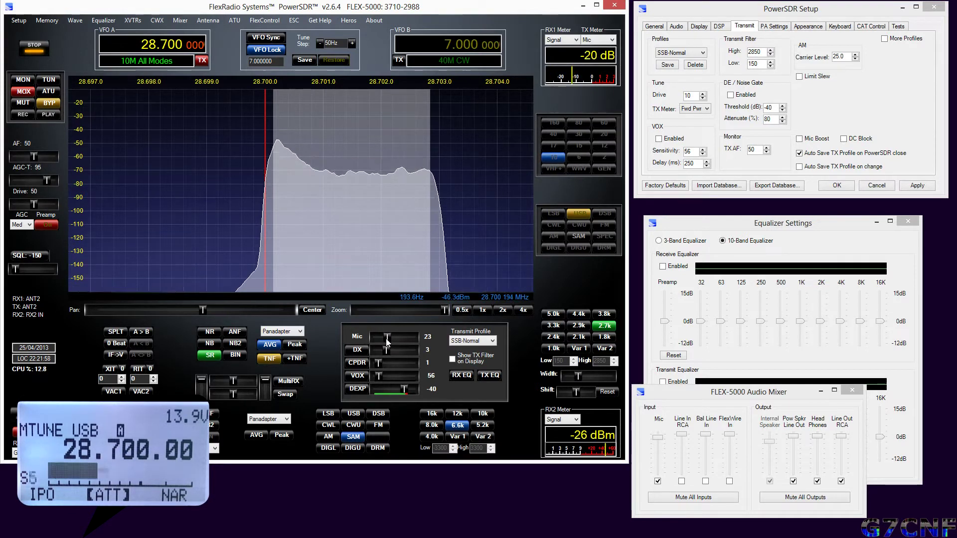
pyautogui.scroll(1, 388, 343)
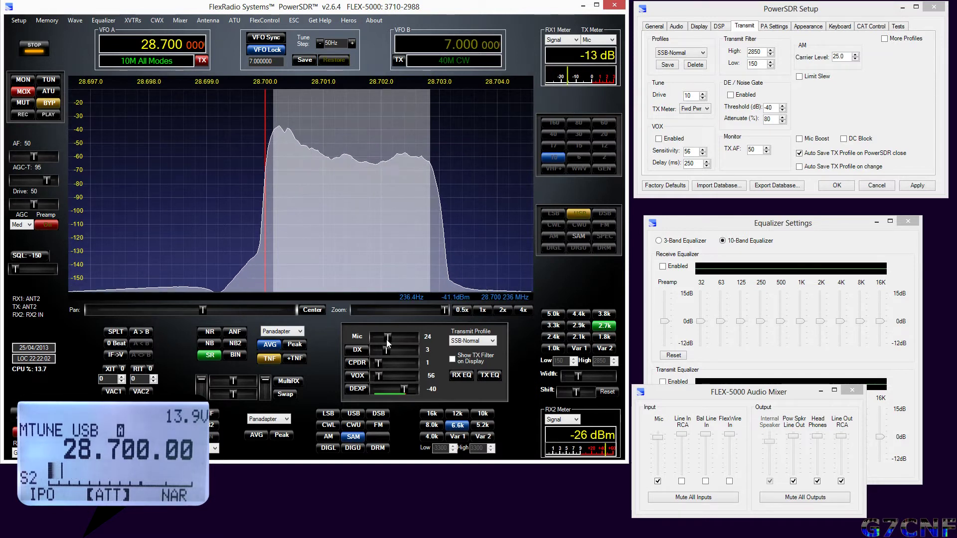
pyautogui.moveTo(388, 343); pyautogui.dragTo(390, 341)
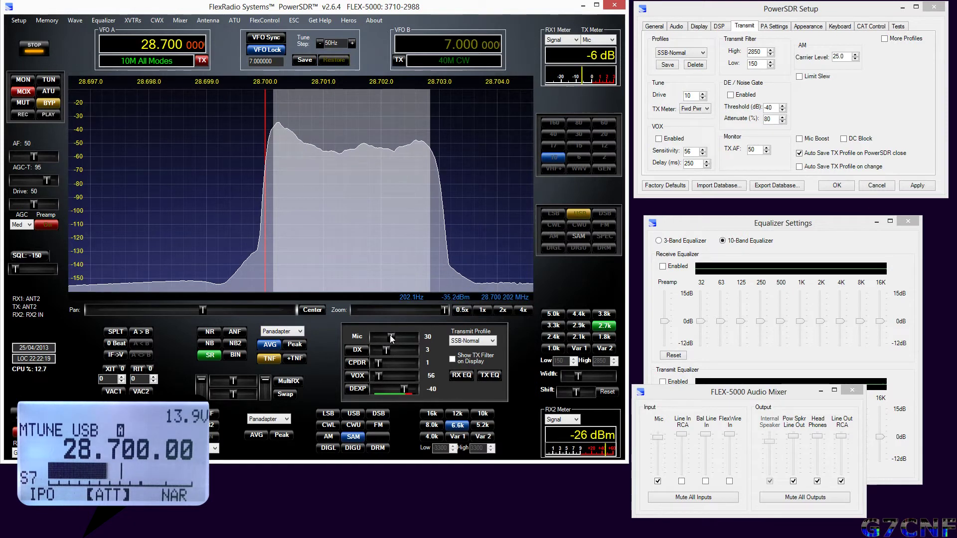
pyautogui.moveTo(391, 338); pyautogui.dragTo(397, 336)
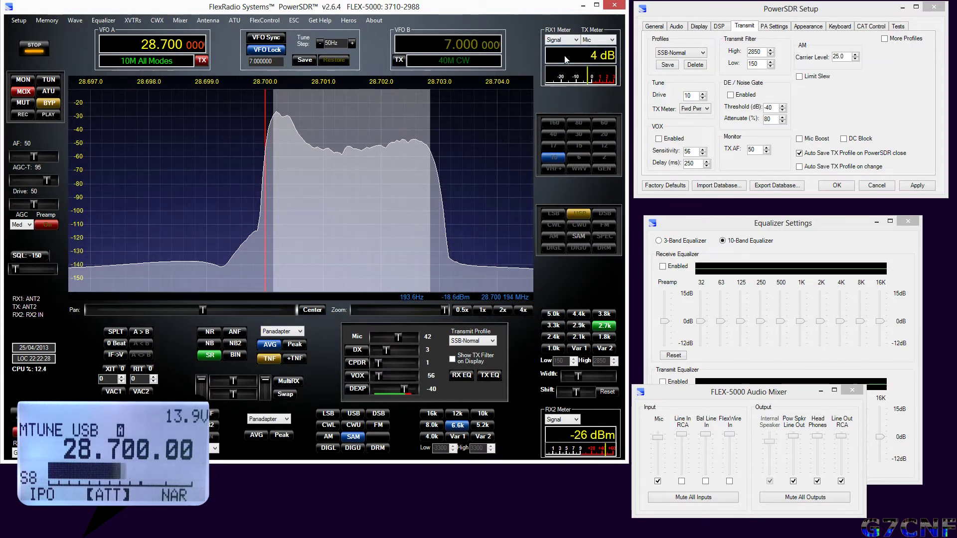
pyautogui.moveTo(400, 341); pyautogui.dragTo(391, 341)
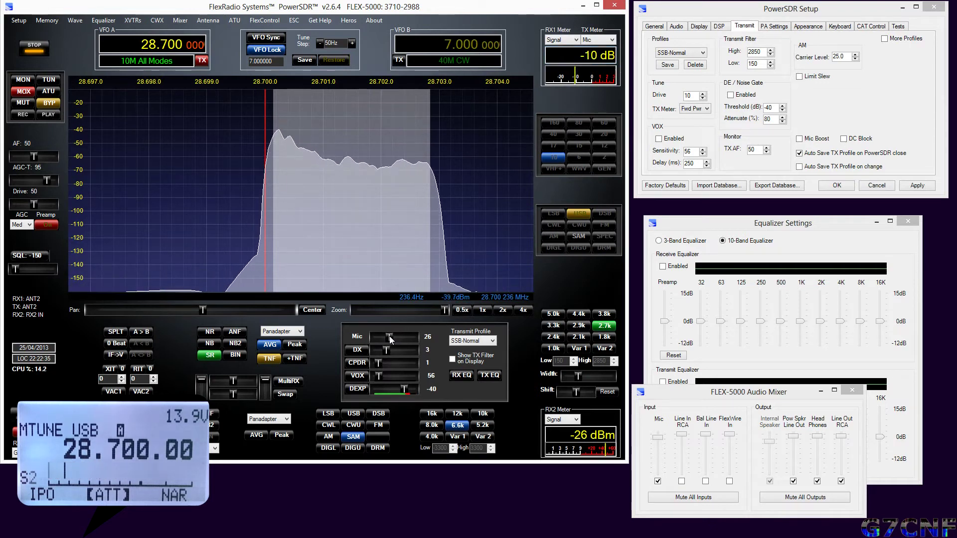
pyautogui.moveTo(390, 339); pyautogui.dragTo(393, 339)
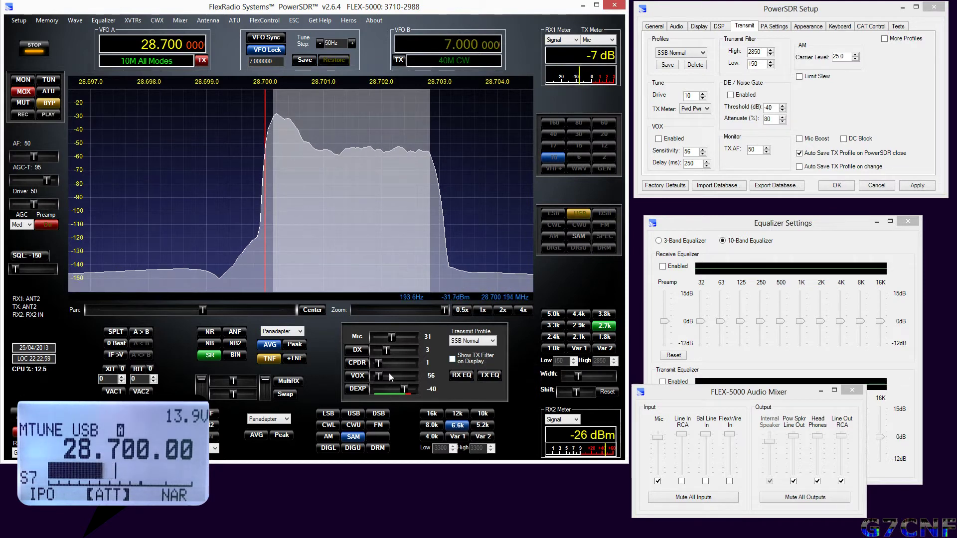
pyautogui.moveTo(392, 338); pyautogui.dragTo(389, 338)
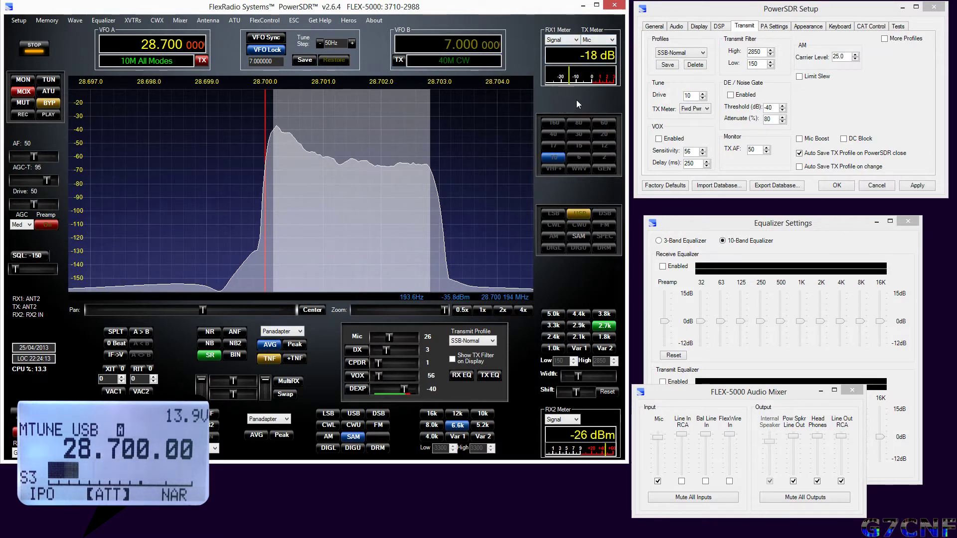
# Set the TX meter to show the EQ level.
pyautogui.click(612, 40)
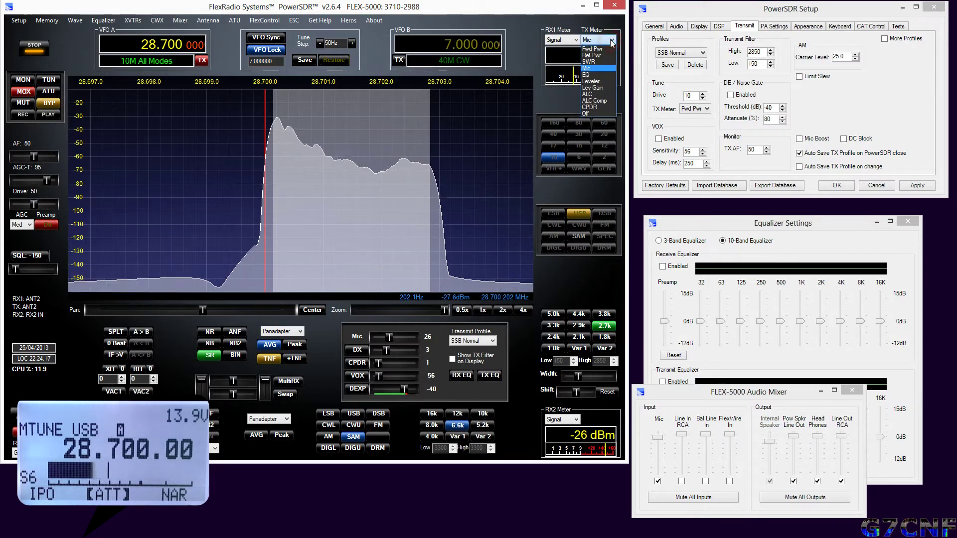
pyautogui.click(599, 75)
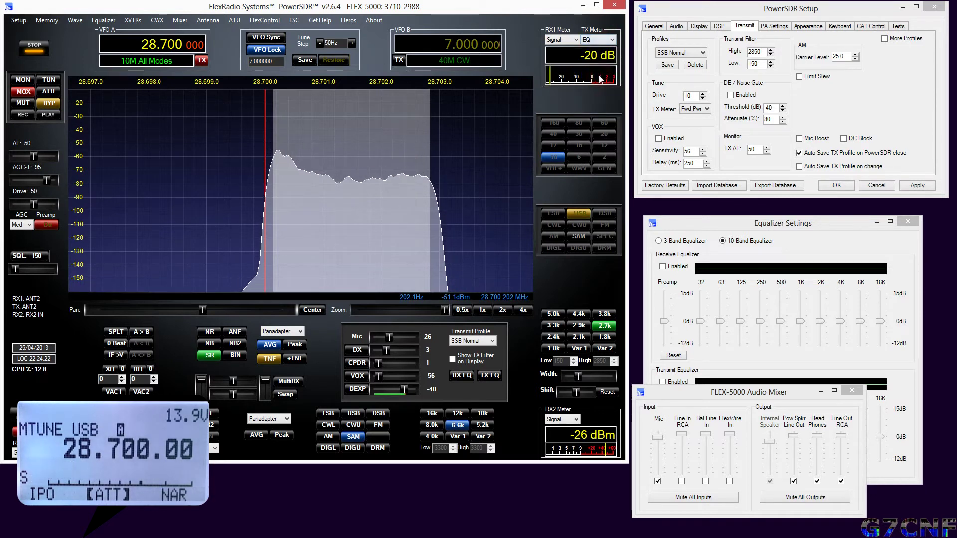
# Close the audio mixer and enable the transmit equalizer.
pyautogui.click(850, 390)
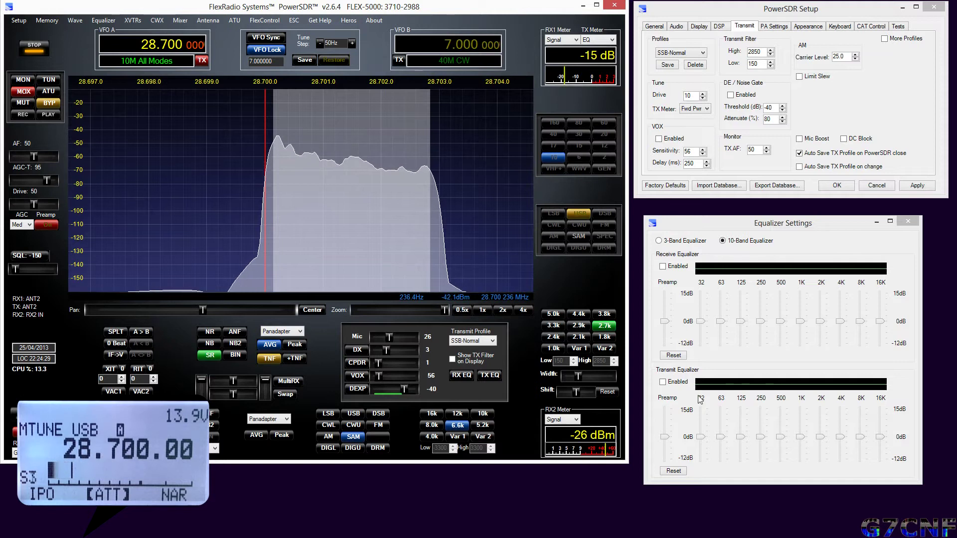
pyautogui.click(662, 383)
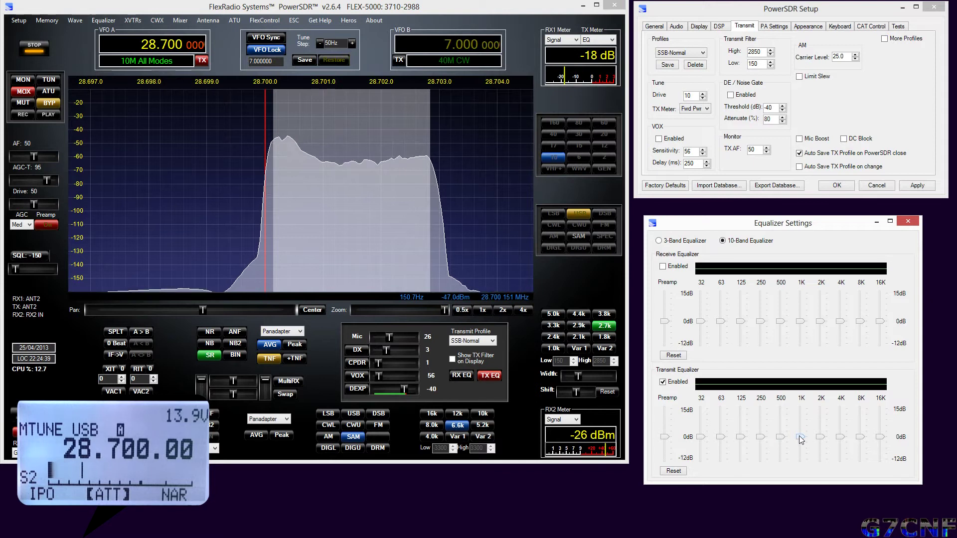
# Try a transmit equalizer curve that cuts 125, 250 and 500 Hz and boosts 1K through 8K, and reset all bands.
pyautogui.moveTo(783, 437); pyautogui.dragTo(740, 459)
pyautogui.moveTo(802, 438); pyautogui.dragTo(842, 402)
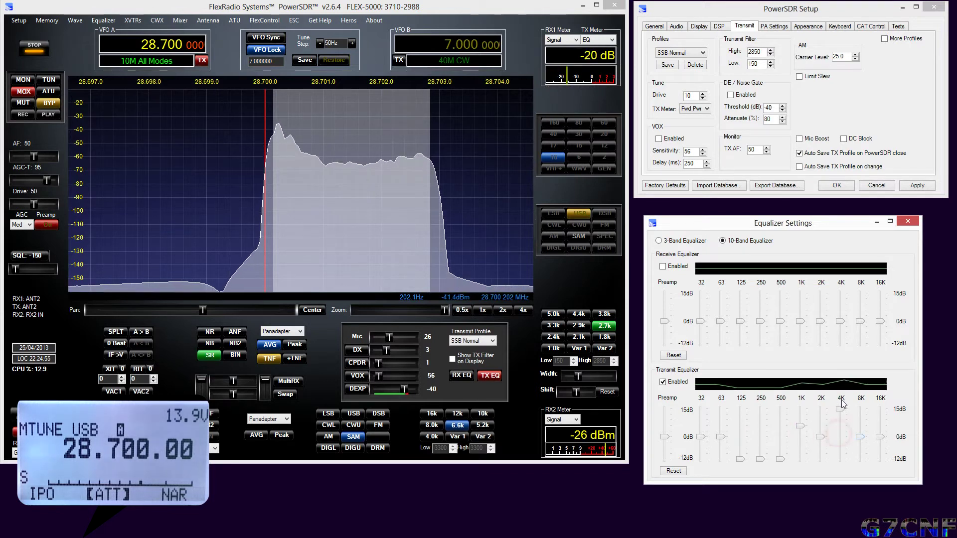
pyautogui.moveTo(820, 437); pyautogui.dragTo(822, 424)
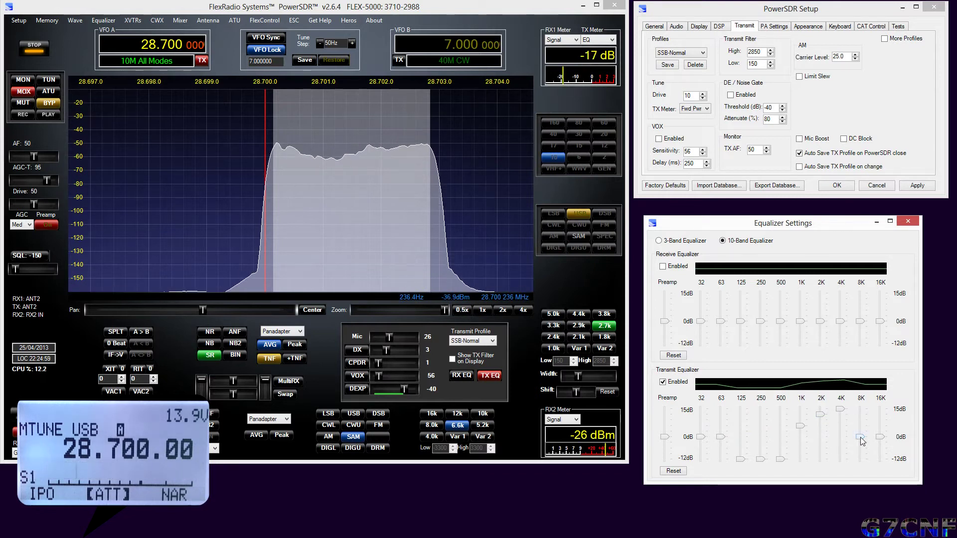
pyautogui.moveTo(860, 438); pyautogui.dragTo(858, 423)
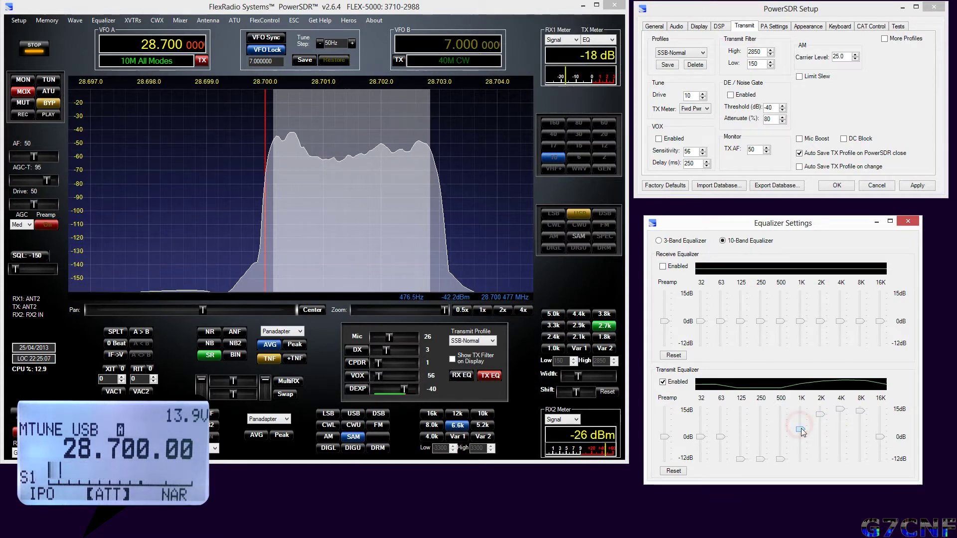
pyautogui.click(781, 451)
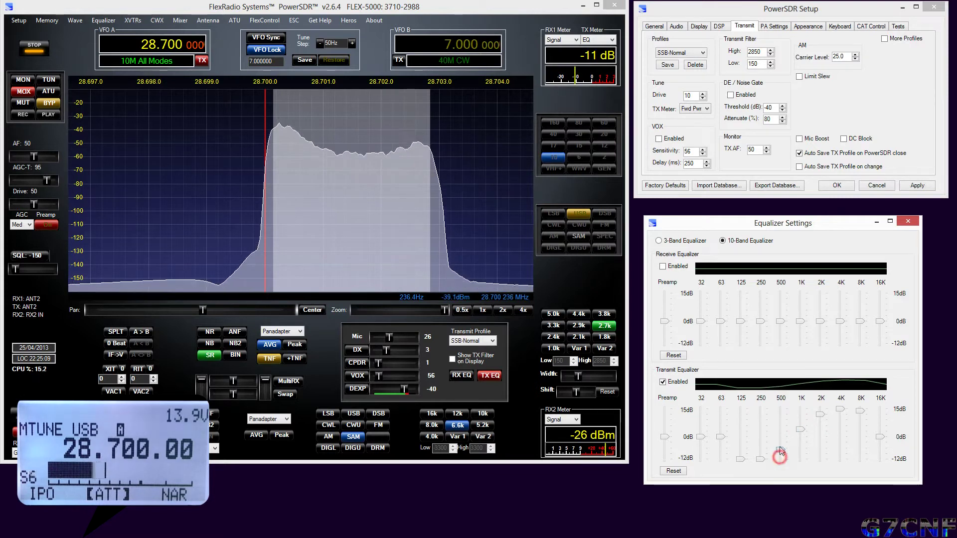
pyautogui.click(673, 470)
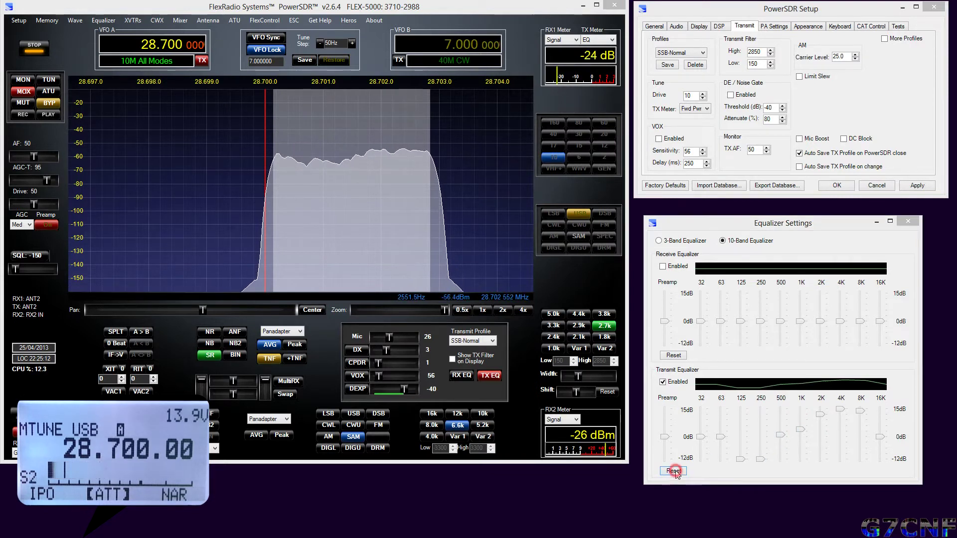
pyautogui.click(499, 309)
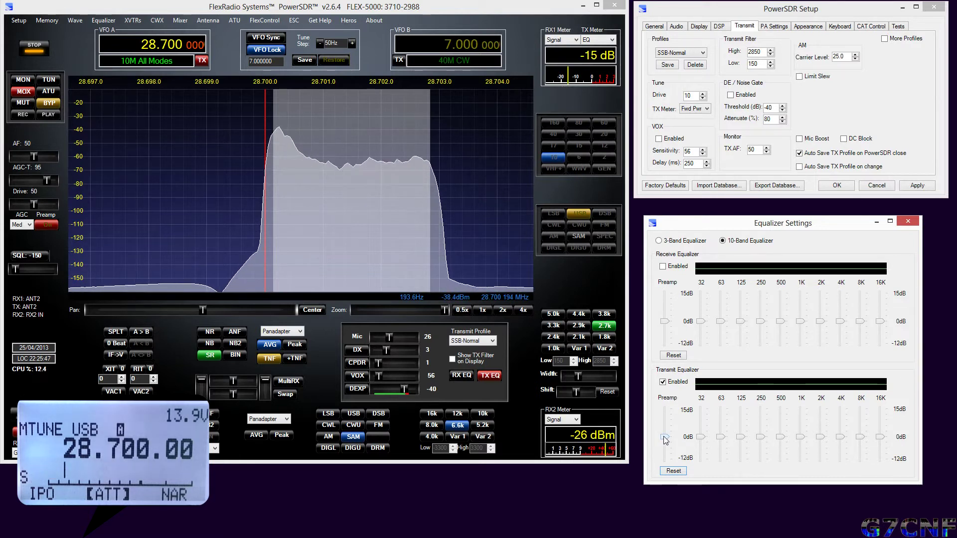
# Boost the transmit equalizer's 125 to 4K bands by about 9 to 12 dB and lower the preamp to about -2 dB.
pyautogui.moveTo(761, 438); pyautogui.dragTo(801, 415)
pyautogui.click(819, 434)
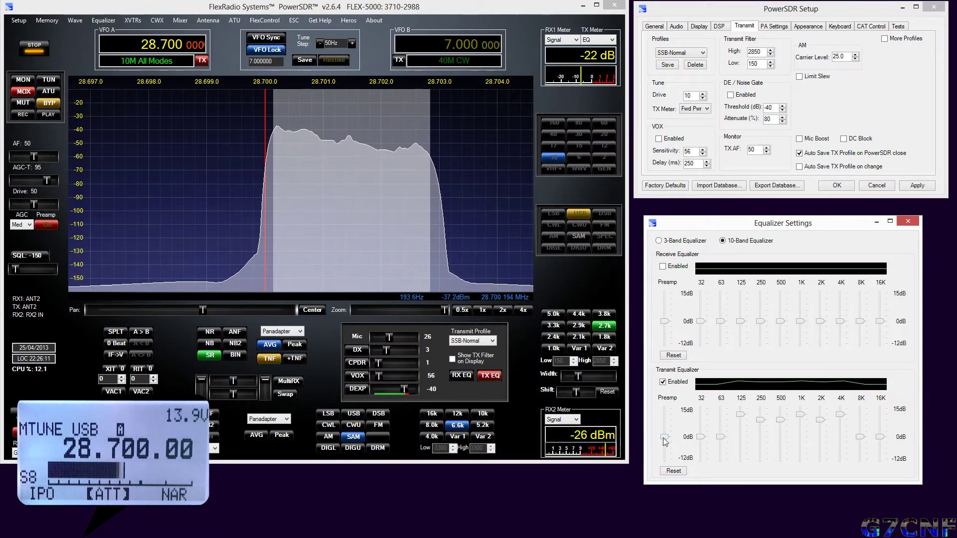
pyautogui.moveTo(664, 437); pyautogui.dragTo(664, 462)
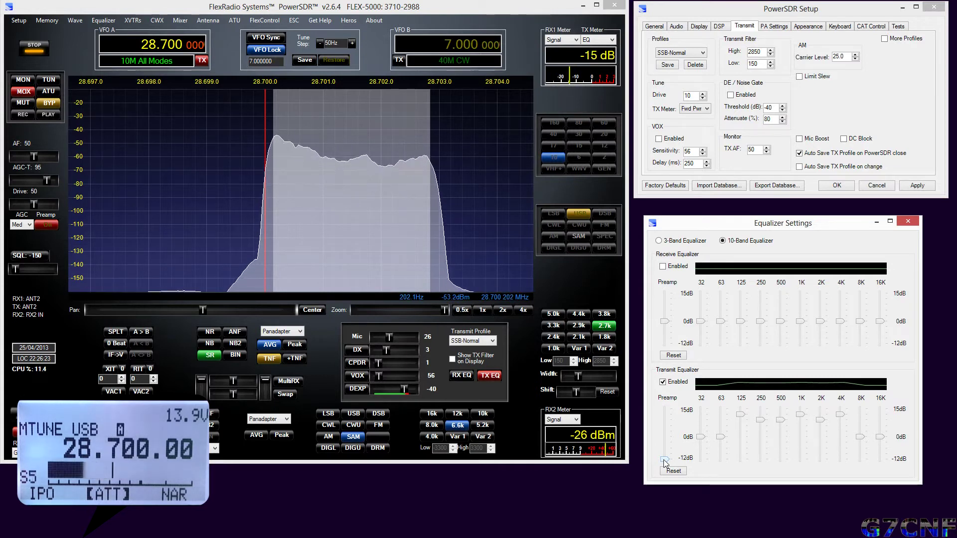
pyautogui.moveTo(663, 460); pyautogui.dragTo(661, 444)
pyautogui.moveTo(740, 414); pyautogui.dragTo(742, 424)
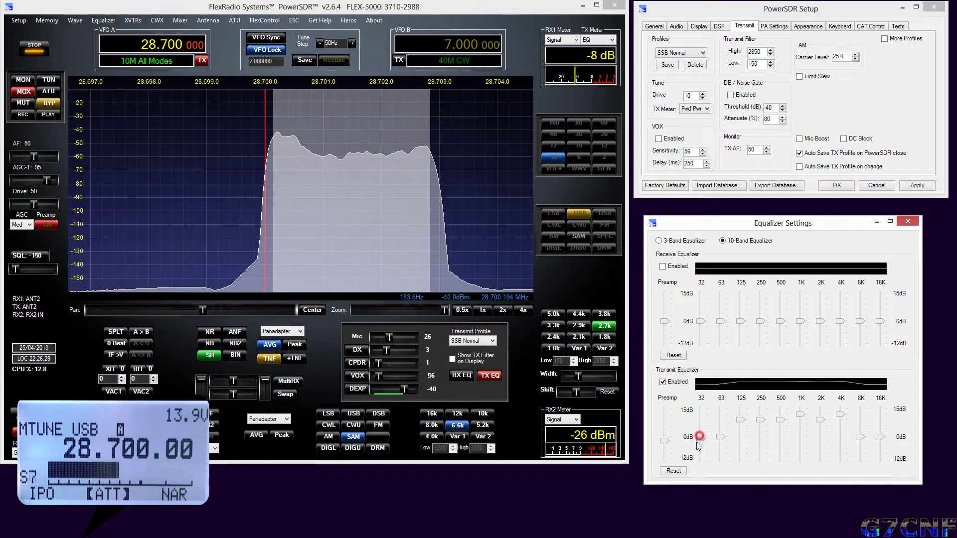
# Cut the transmit equalizer's 32 and 63 Hz bands to -12 dB and adjust the 125 Hz band to about 6 dB.
pyautogui.moveTo(720, 436); pyautogui.dragTo(718, 439)
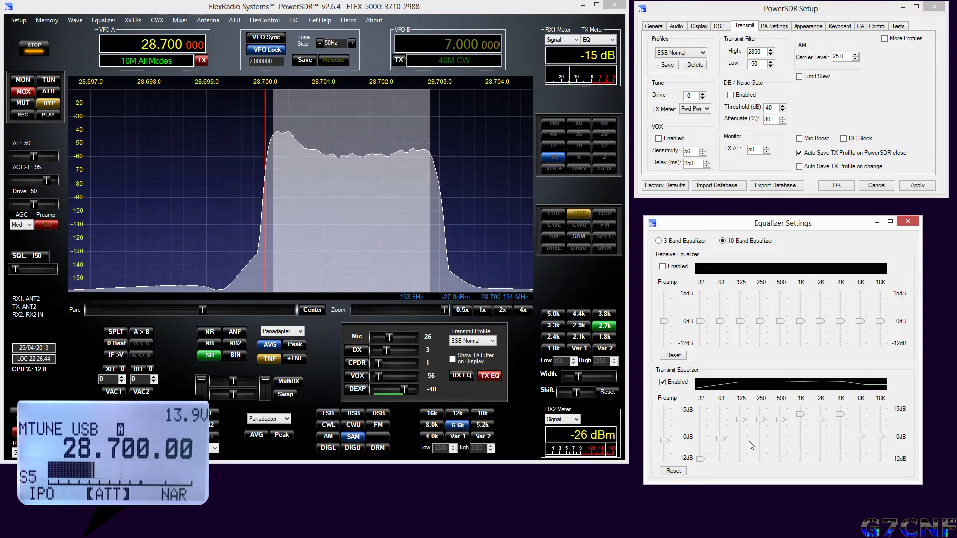
pyautogui.click(740, 420)
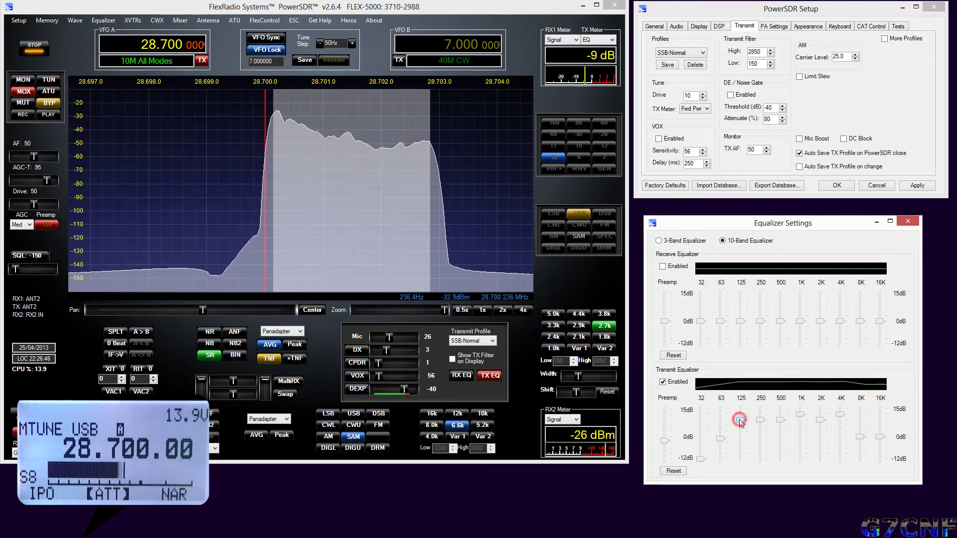
pyautogui.moveTo(735, 439); pyautogui.dragTo(739, 424)
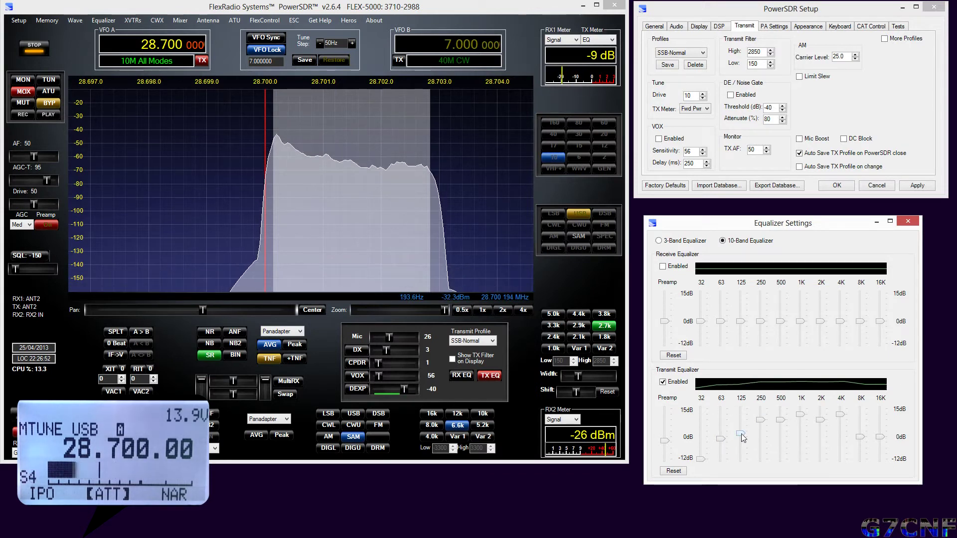
pyautogui.moveTo(743, 433); pyautogui.dragTo(738, 423)
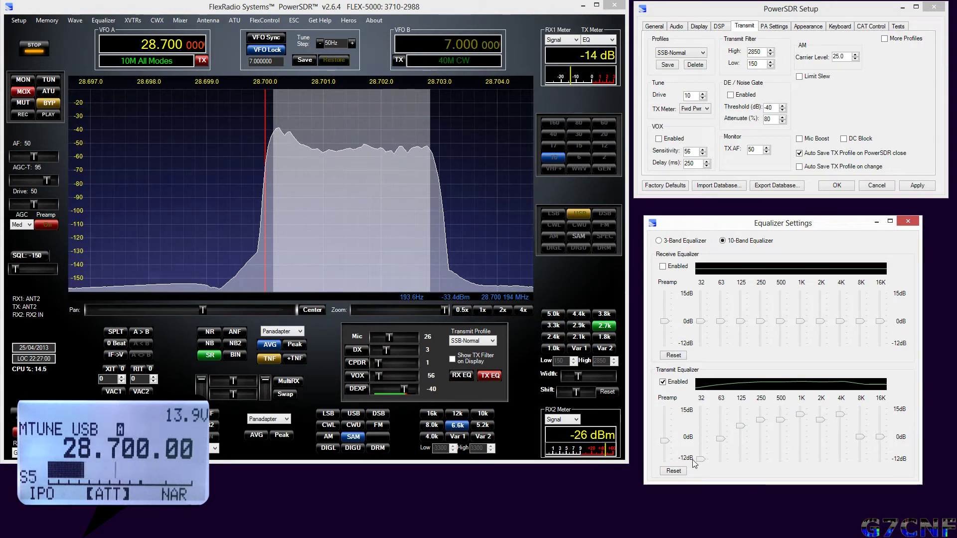
pyautogui.moveTo(721, 438); pyautogui.dragTo(701, 462)
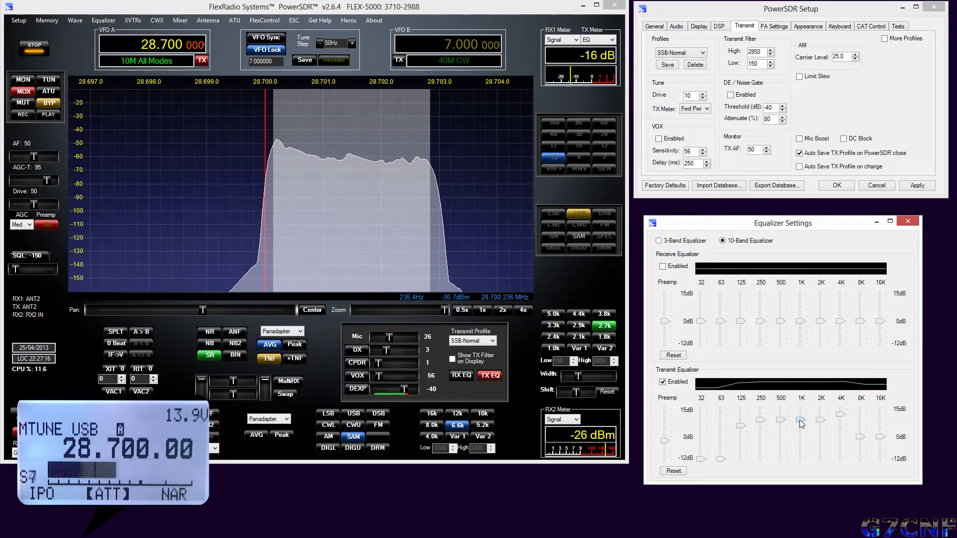
# Set the transmit equalizer's 500 Hz band to about 12 dB, 1K to about 5, 2K and 4K to about 10, and the preamp to about -6.
pyautogui.moveTo(800, 428); pyautogui.dragTo(800, 435)
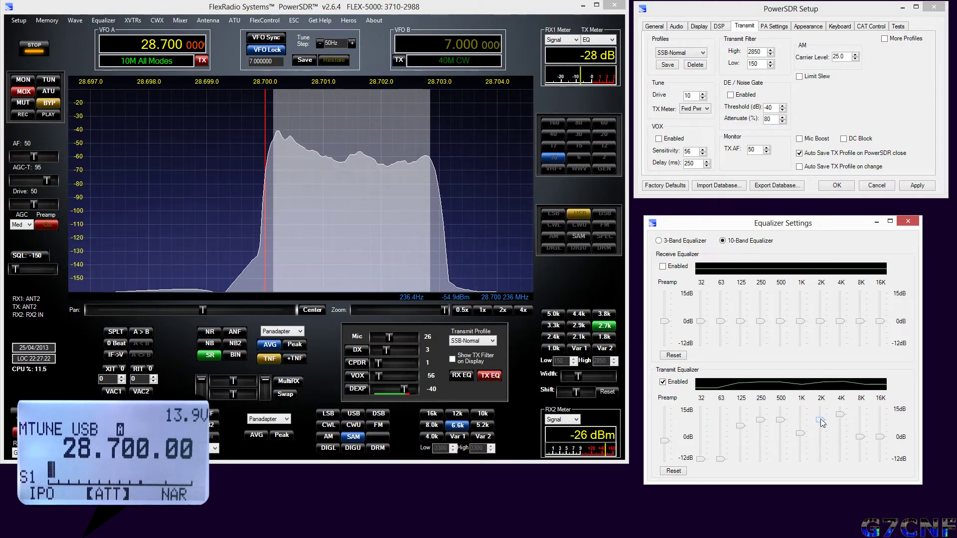
pyautogui.moveTo(842, 418); pyautogui.dragTo(819, 415)
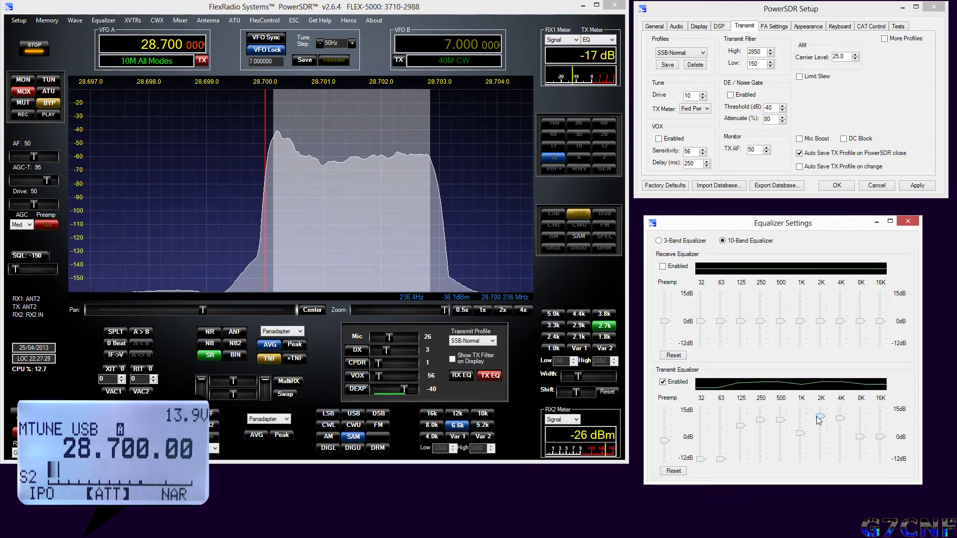
pyautogui.moveTo(778, 420); pyautogui.dragTo(781, 415)
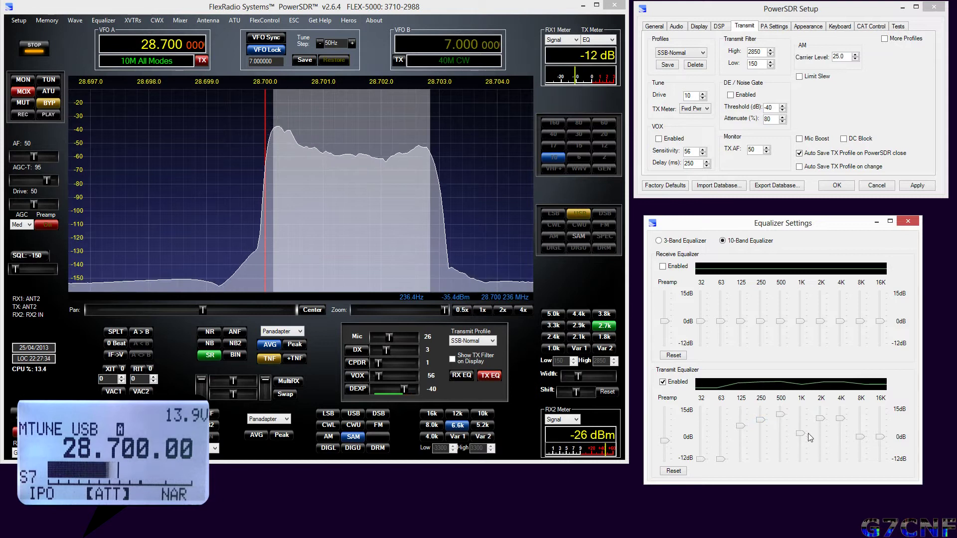
pyautogui.moveTo(800, 434); pyautogui.dragTo(799, 428)
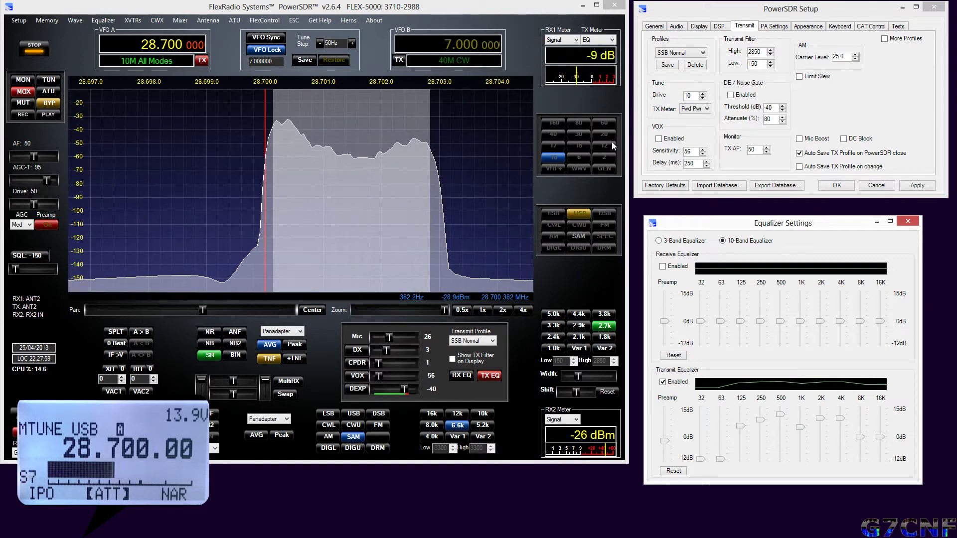
pyautogui.click(664, 443)
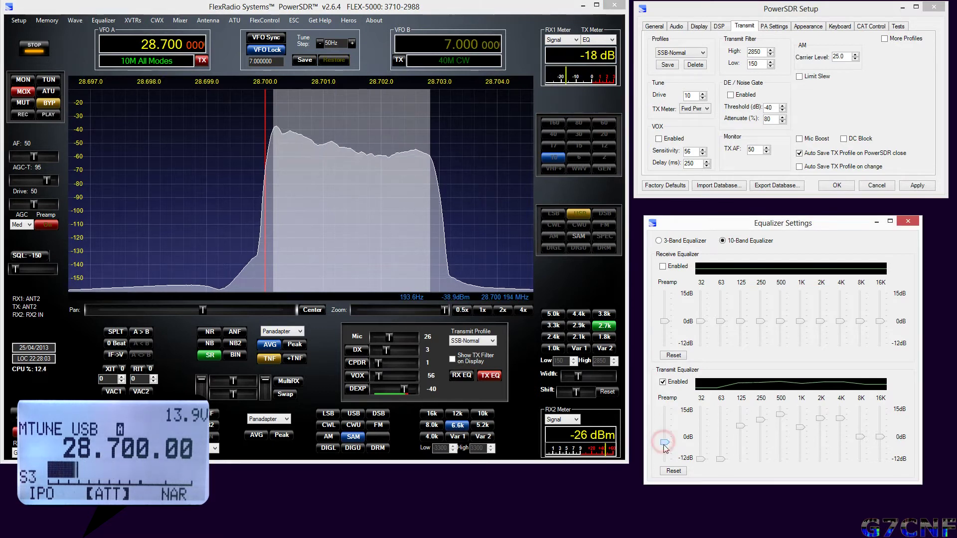
pyautogui.moveTo(663, 448); pyautogui.dragTo(664, 453)
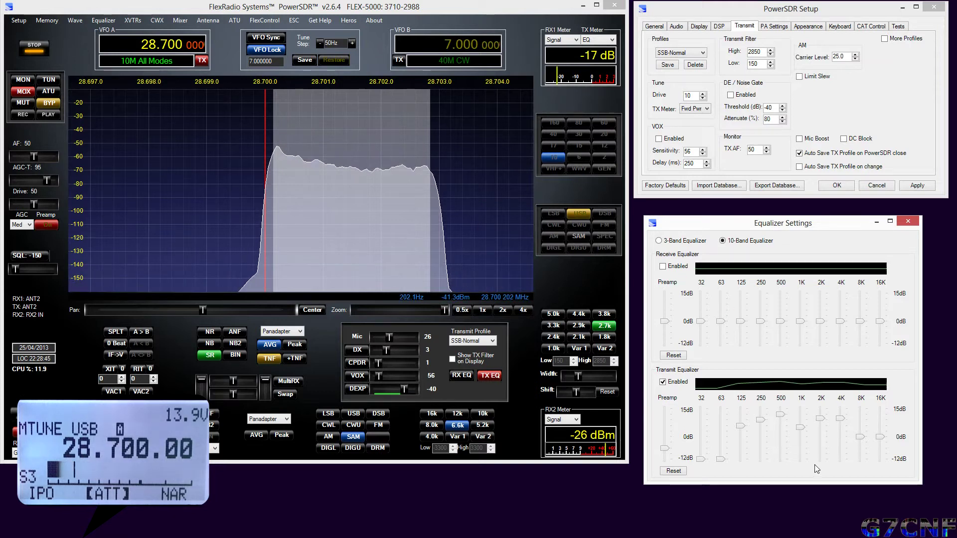
# Cut the transmit equalizer's 8K and 16K bands to -12 dB, raise 4K to about 12 dB, and compare the curve with the equalizer off.
pyautogui.moveTo(882, 439); pyautogui.dragTo(880, 459)
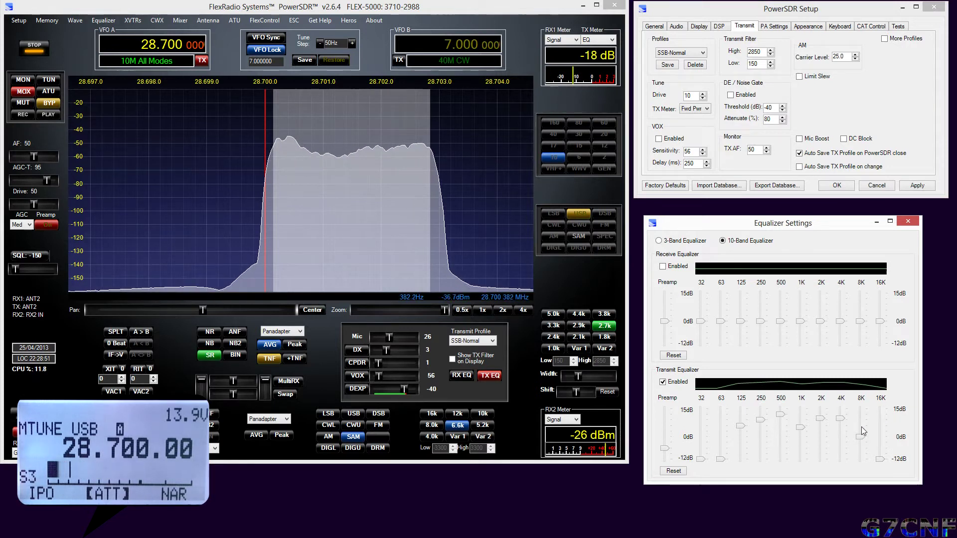
pyautogui.moveTo(861, 437); pyautogui.dragTo(861, 459)
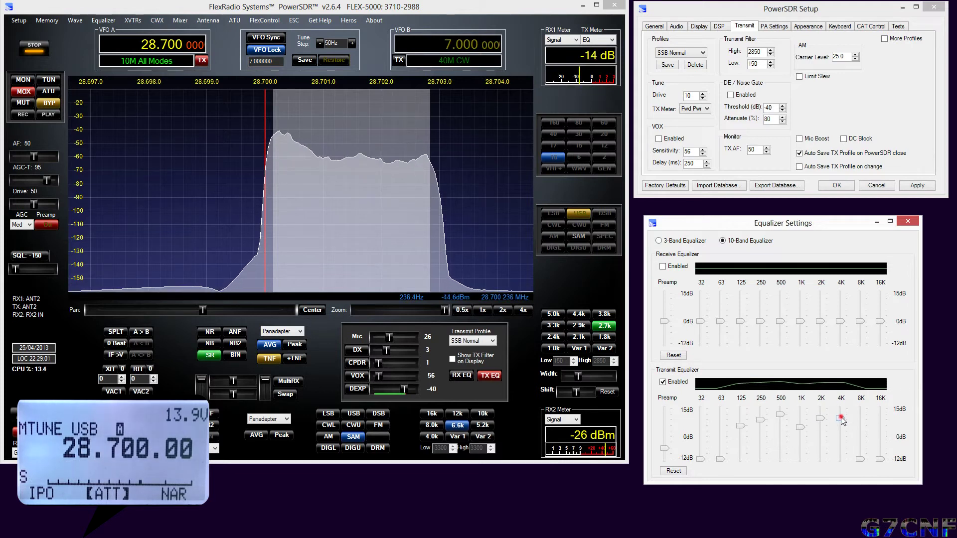
pyautogui.moveTo(840, 410)
pyautogui.mouseDown()
pyautogui.moveTo(842, 464)
pyautogui.moveTo(846, 416)
pyautogui.mouseUp()
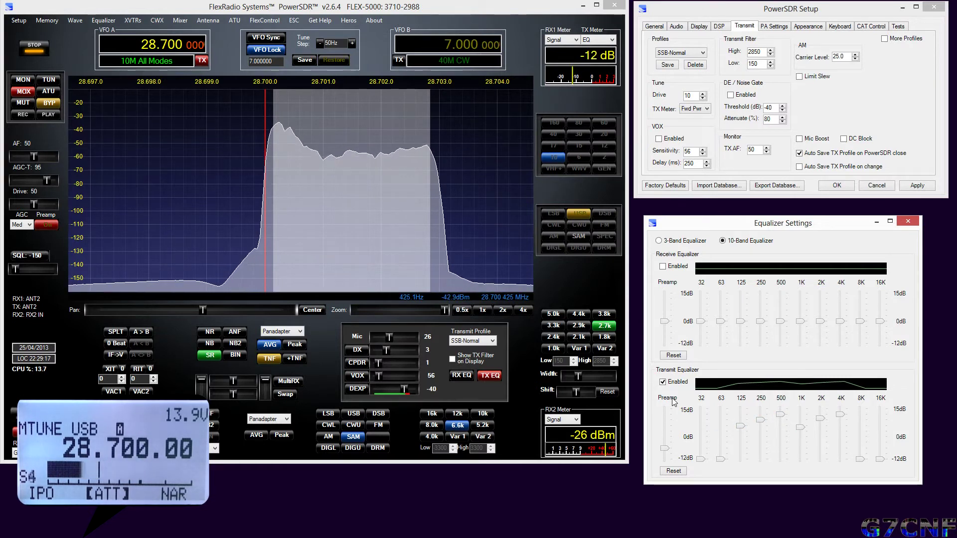
pyautogui.click(662, 382)
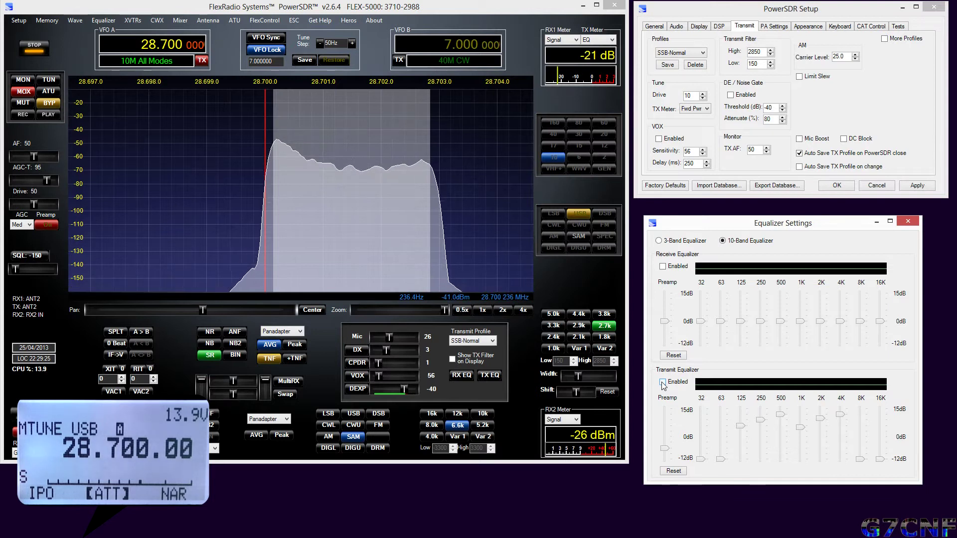
pyautogui.click(663, 383)
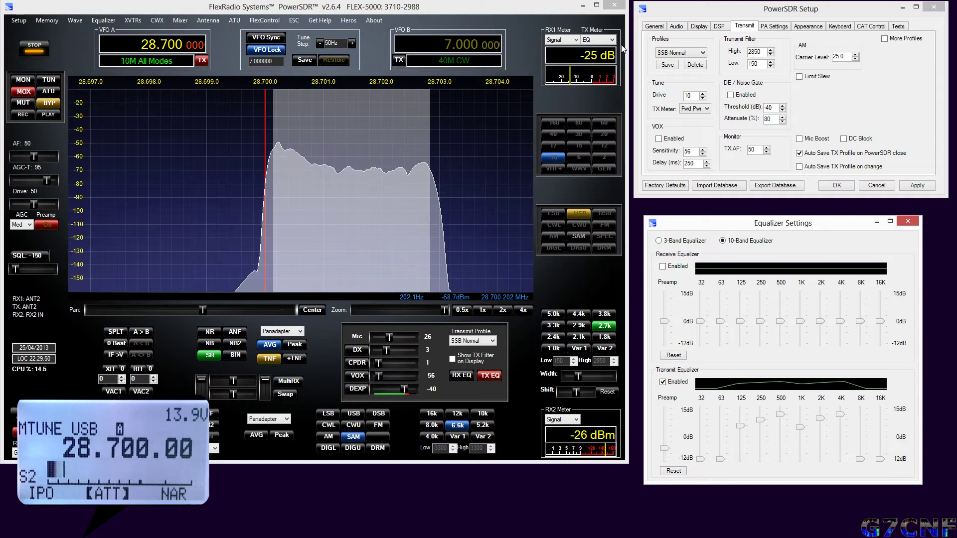
# Show the Leveler level on the TX meter and enable the leveler in the DSP AGC/ALC settings, comparing it off and on.
pyautogui.click(604, 40)
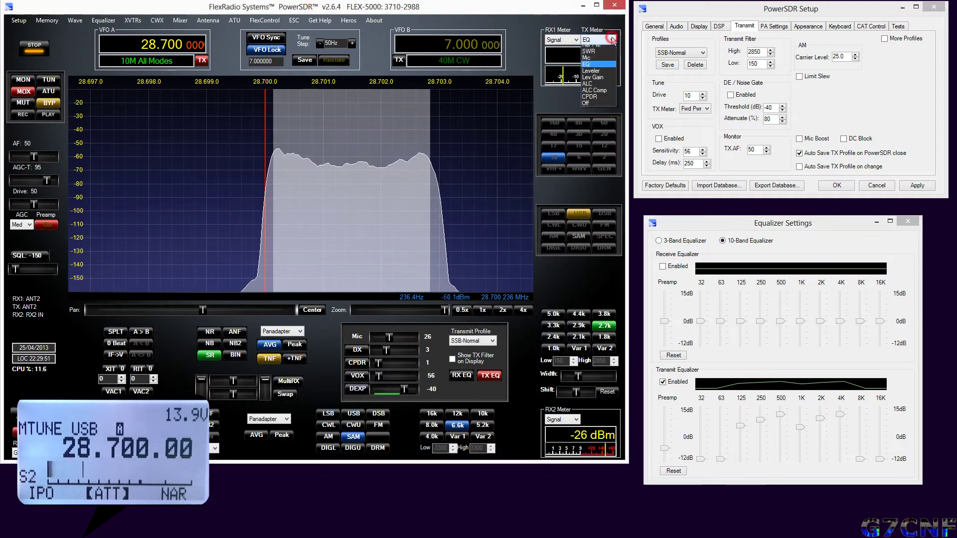
pyautogui.click(589, 82)
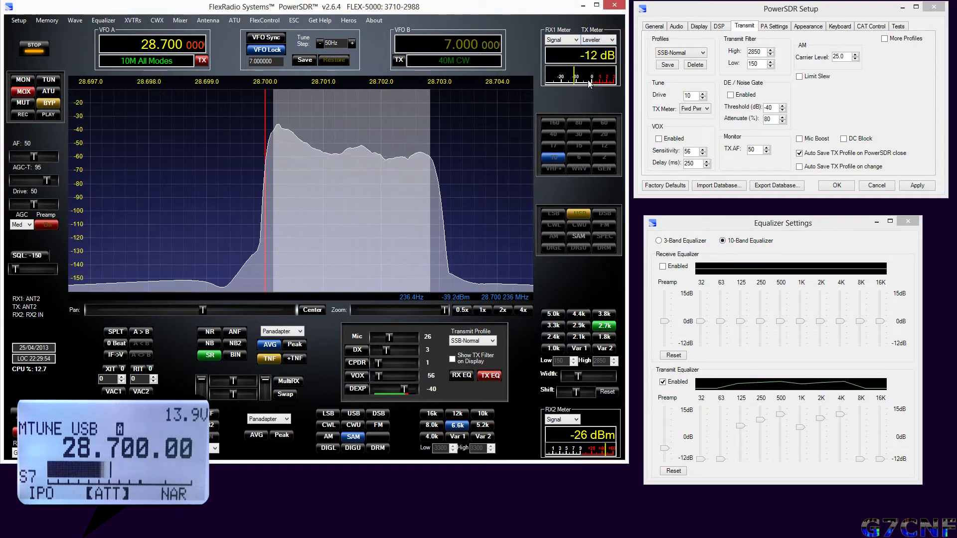
pyautogui.click(719, 27)
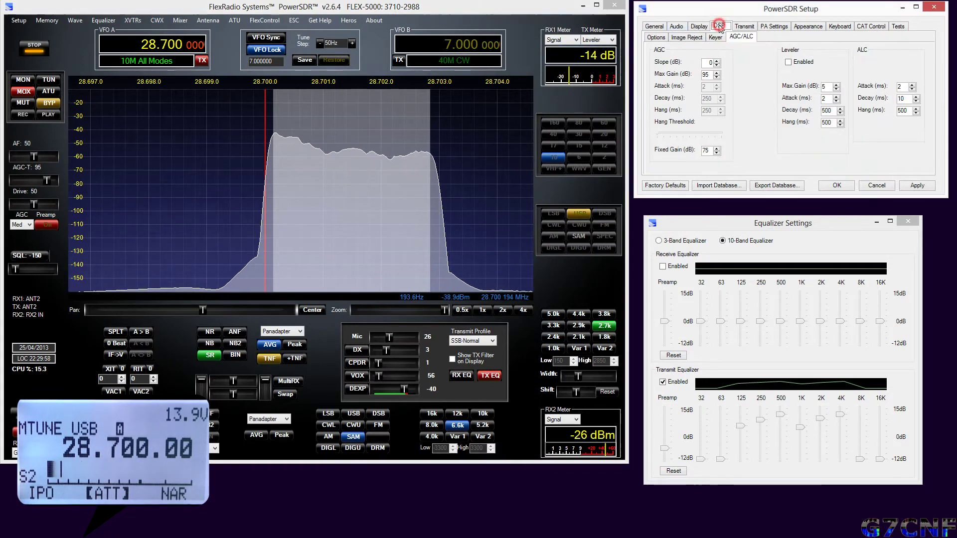
pyautogui.click(786, 62)
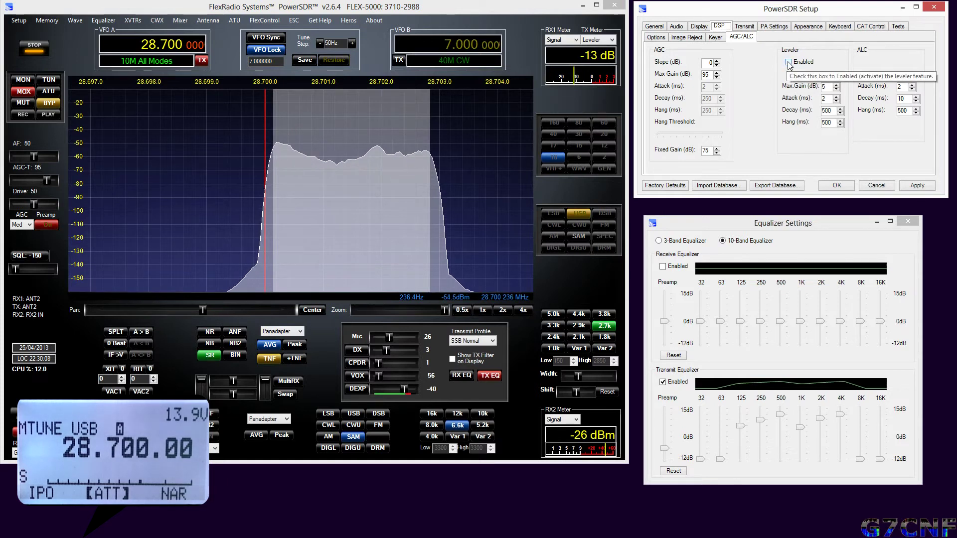
pyautogui.click(787, 62)
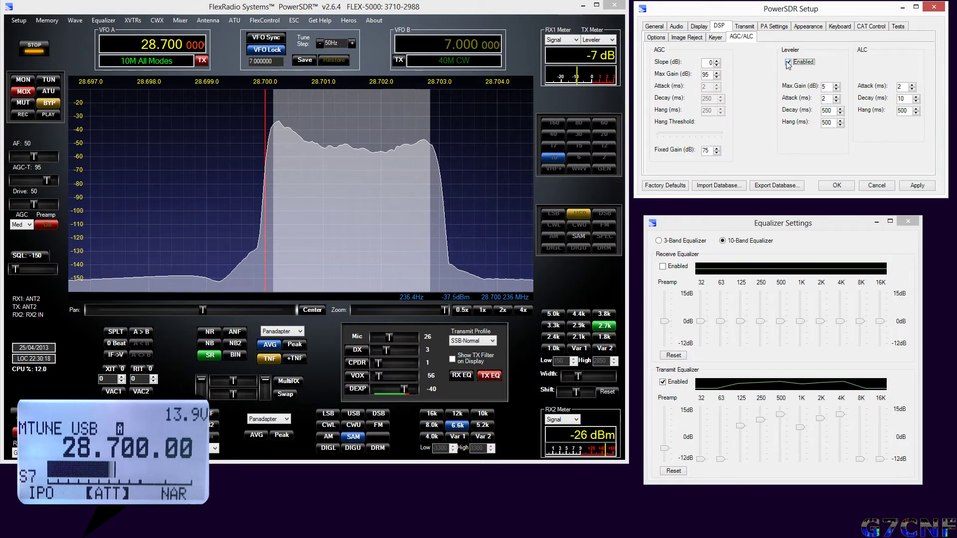
pyautogui.click(787, 63)
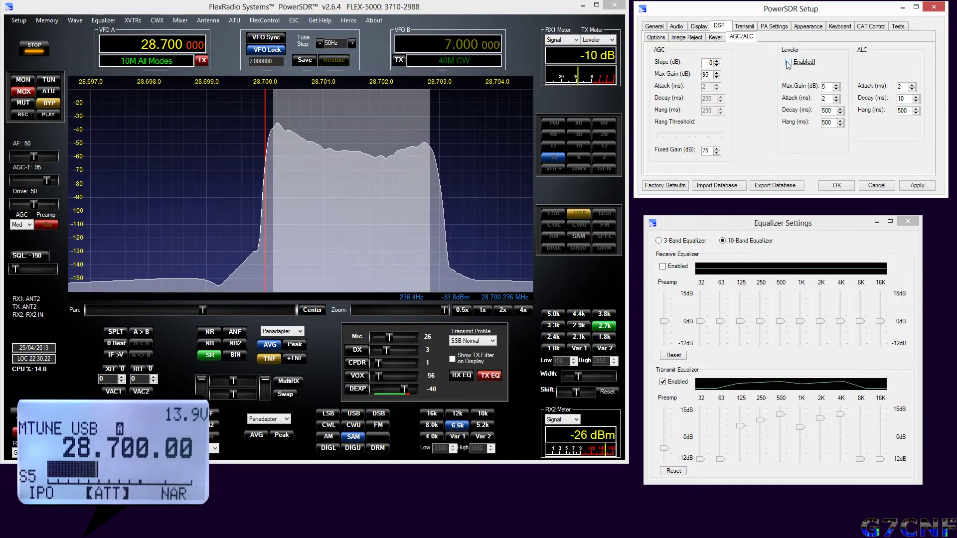
pyautogui.click(788, 63)
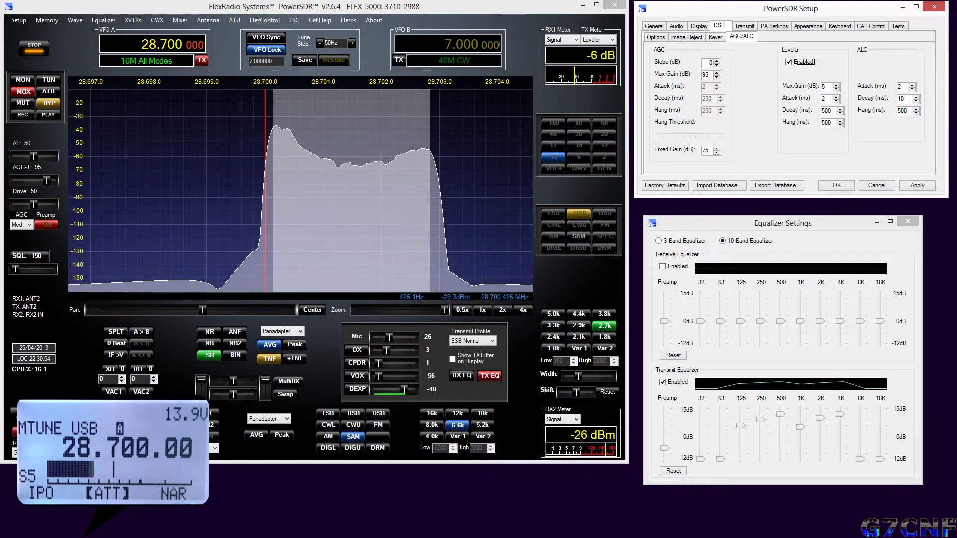
# Set the leveler's Decay to 13 ms and its Hang to 251 ms.
pyautogui.click(826, 111)
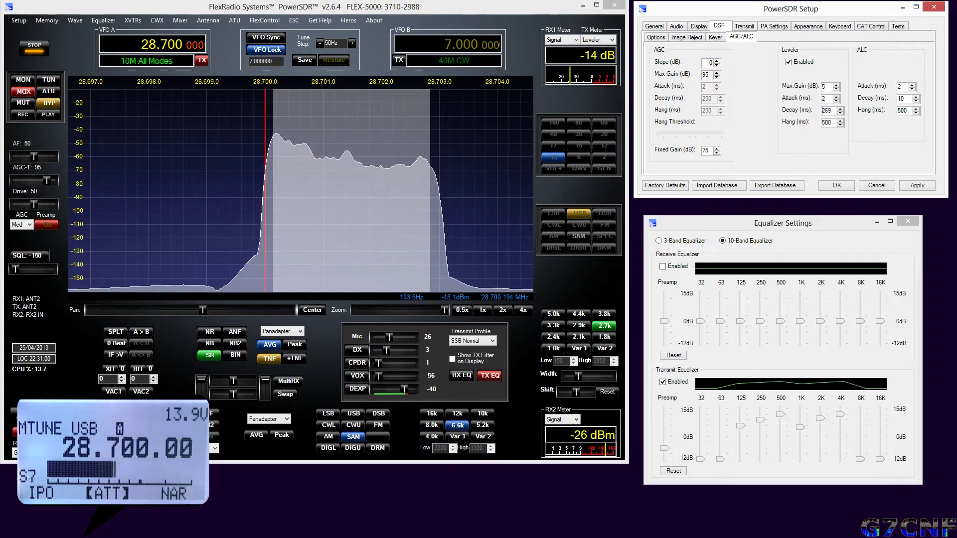
pyautogui.scroll(-16, 826, 110)
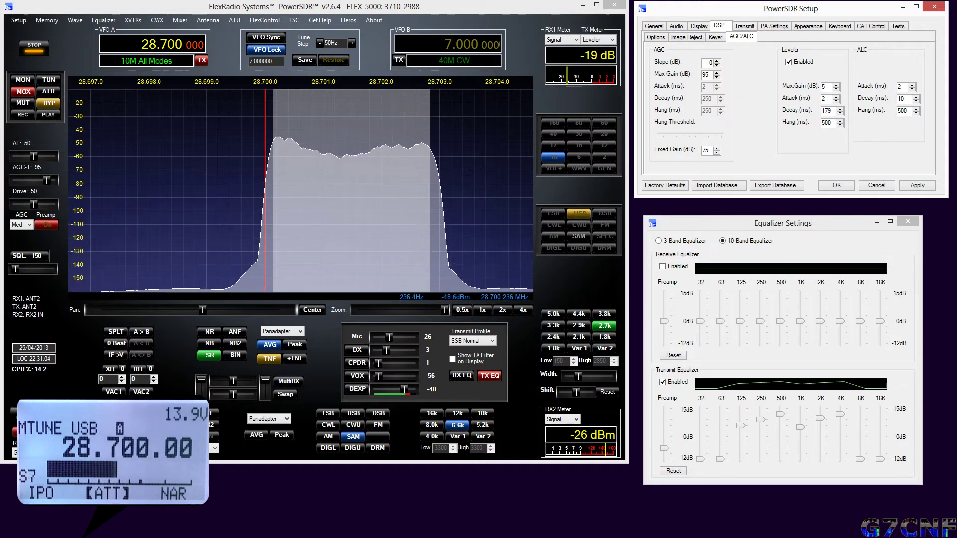
pyautogui.scroll(-20, 823, 111)
pyautogui.press('BackSpace')
pyautogui.write('0')
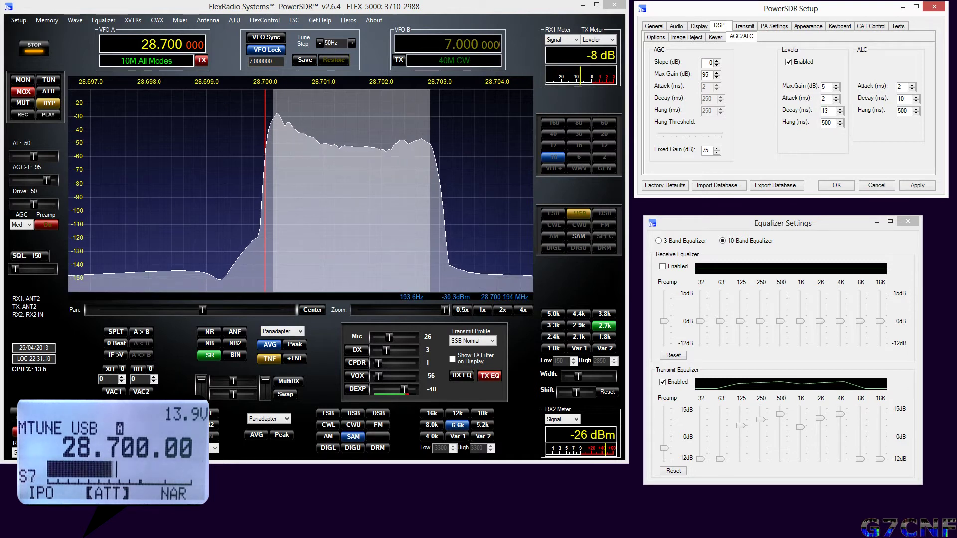
pyautogui.doubleClick(823, 123)
pyautogui.write('49')
pyautogui.scroll(-20, 827, 123)
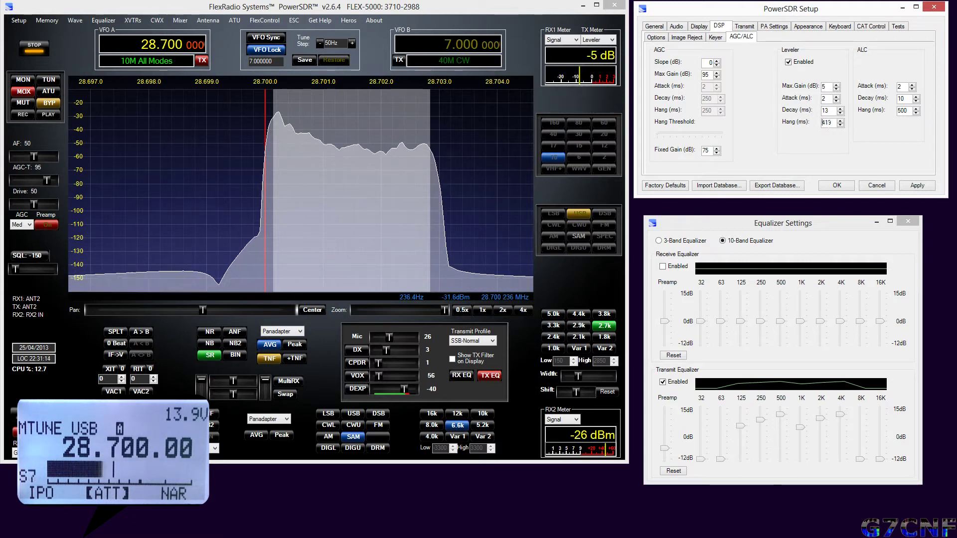
pyautogui.scroll(-20, 825, 123)
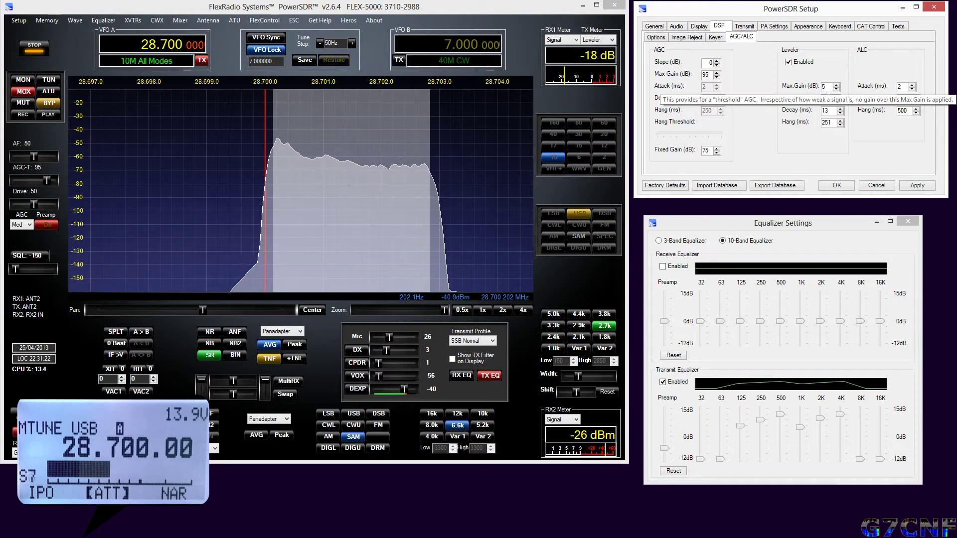
# Reduce the leveler's Max Gain to 3 dB and its Hang to 245 ms.
pyautogui.click(836, 89)
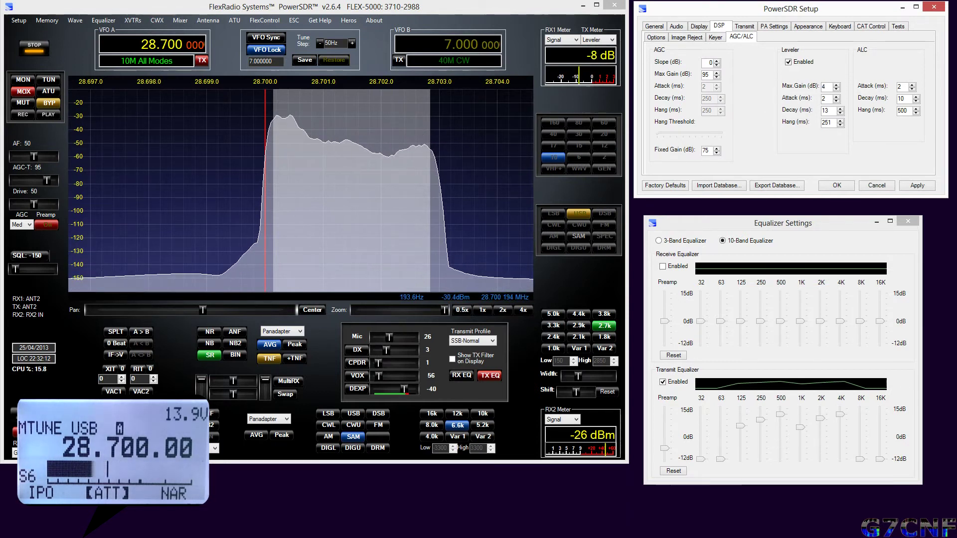
pyautogui.click(836, 88)
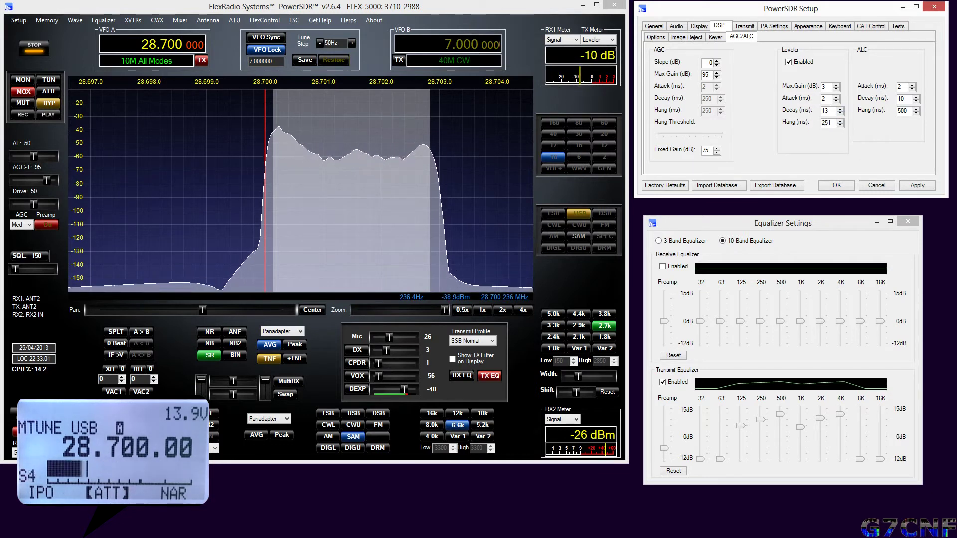
pyautogui.scroll(-2, 822, 122)
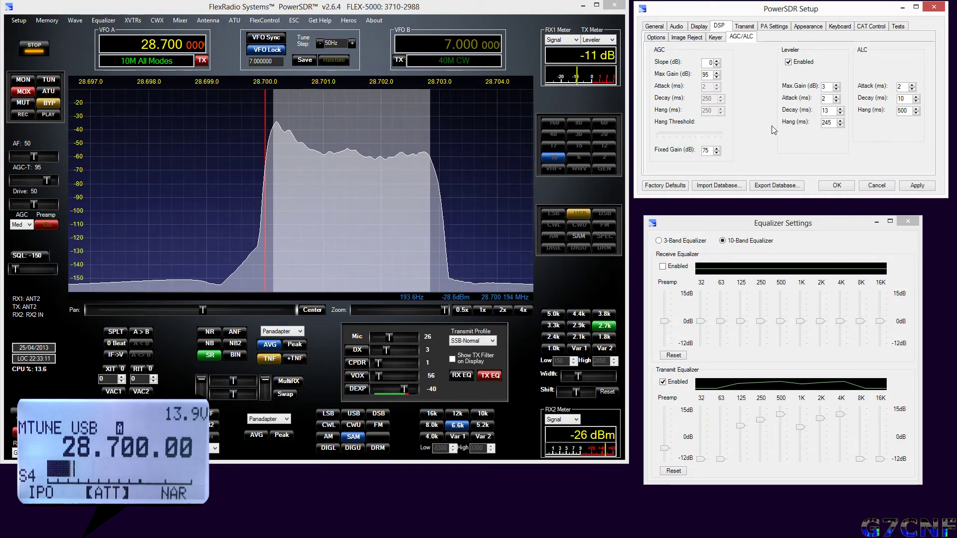
# Show ALC on the TX meter, followed by ALC Comp, to check the levels with the leveler on.
pyautogui.click(610, 40)
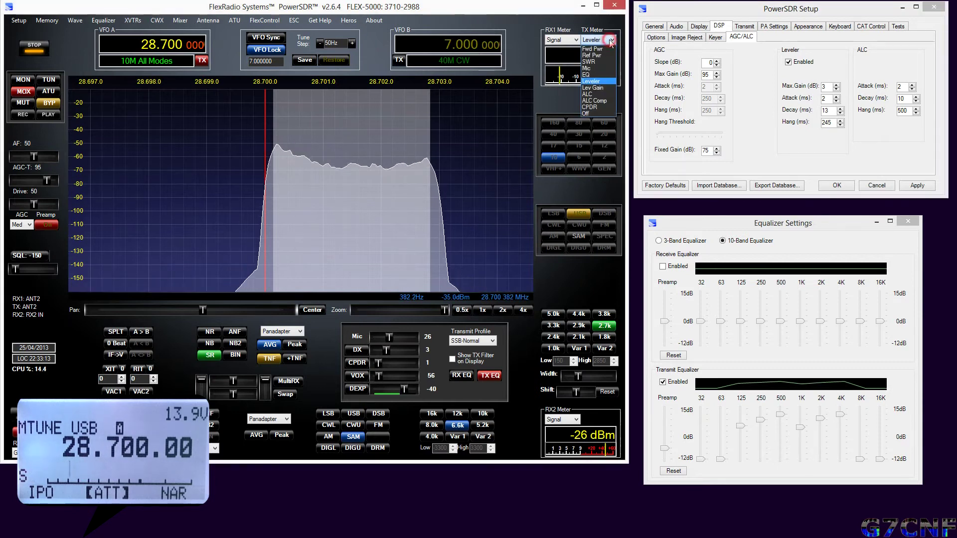
pyautogui.moveTo(611, 44); pyautogui.dragTo(596, 95)
pyautogui.click(594, 94)
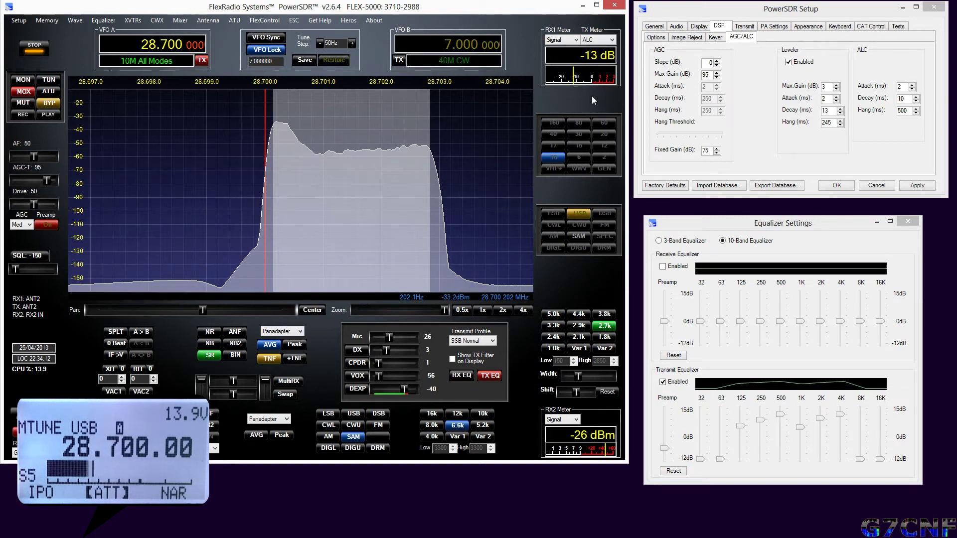
pyautogui.click(612, 39)
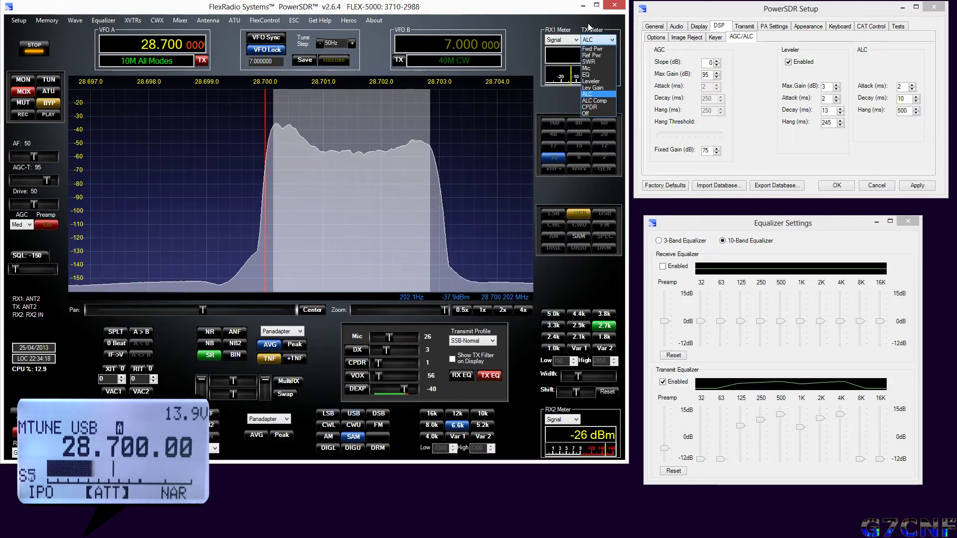
pyautogui.click(587, 40)
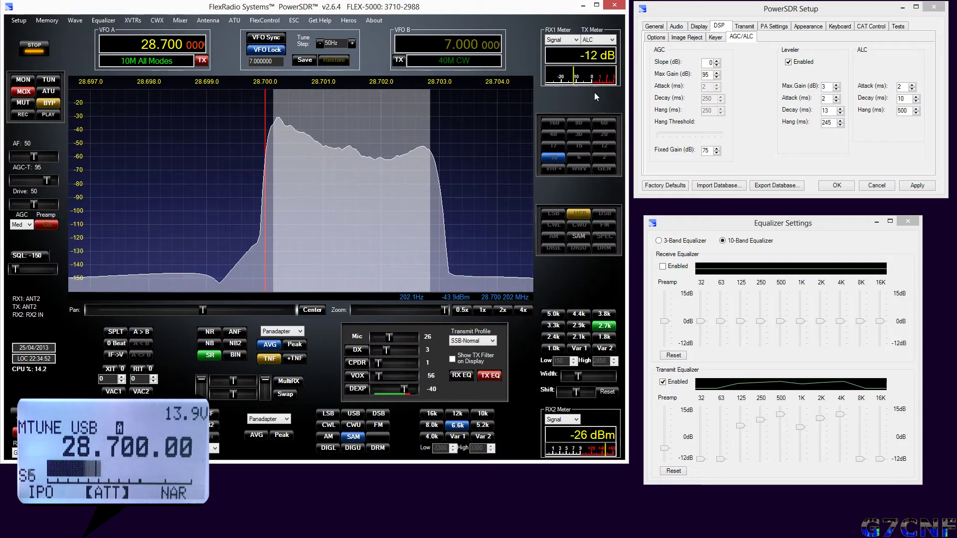
pyautogui.click(610, 40)
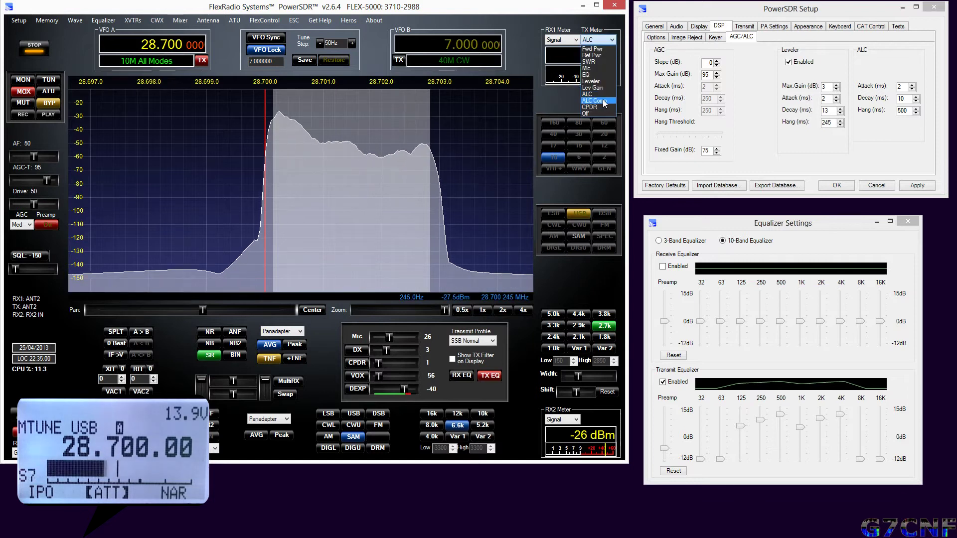
pyautogui.click(596, 101)
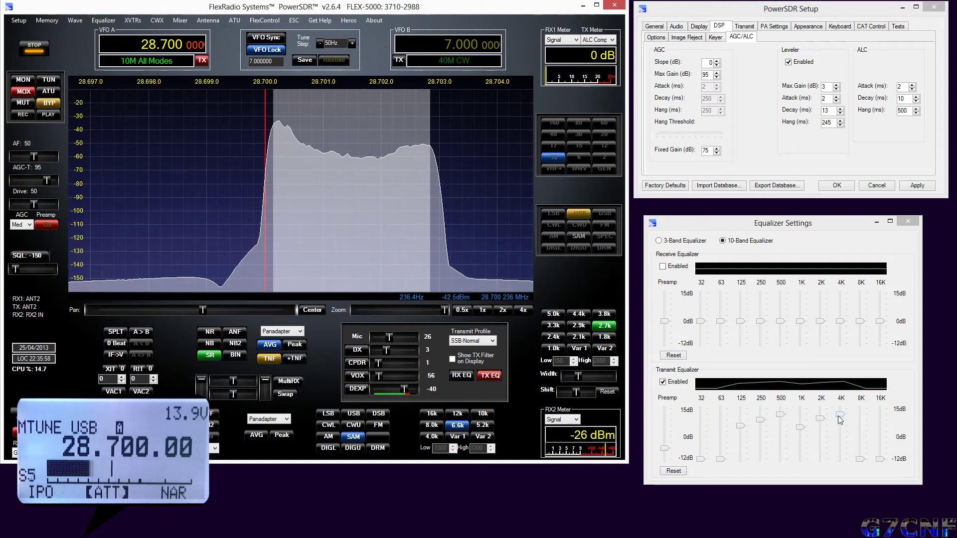
# With EQ on the TX meter, trim the transmit equalizer to about 10 dB at 4K and 8 dB at 2K, and raise its preamp slightly.
pyautogui.click(612, 40)
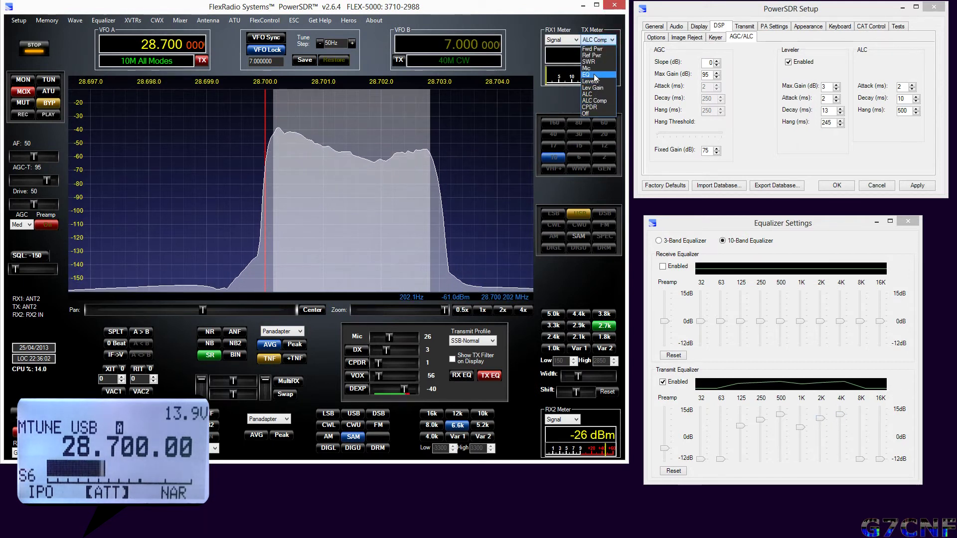
pyautogui.click(592, 74)
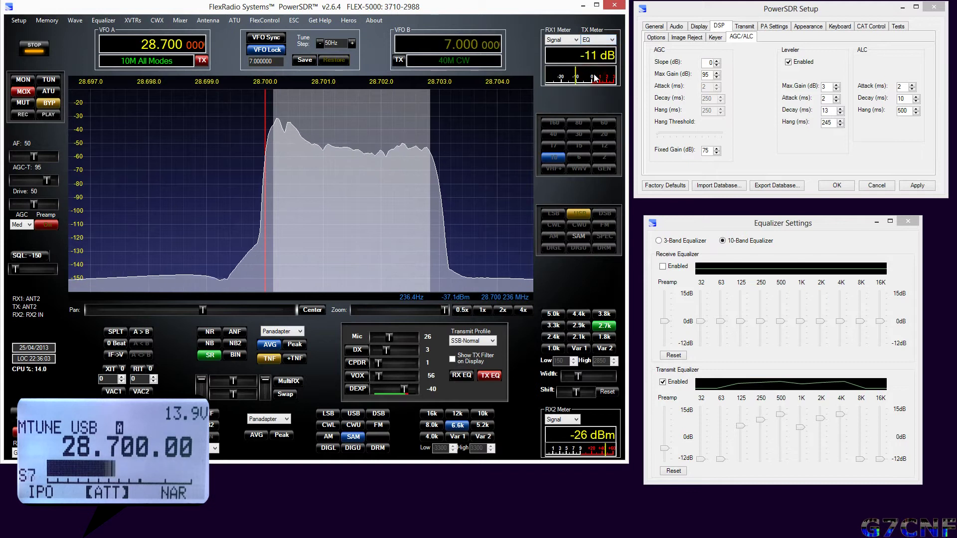
pyautogui.click(840, 414)
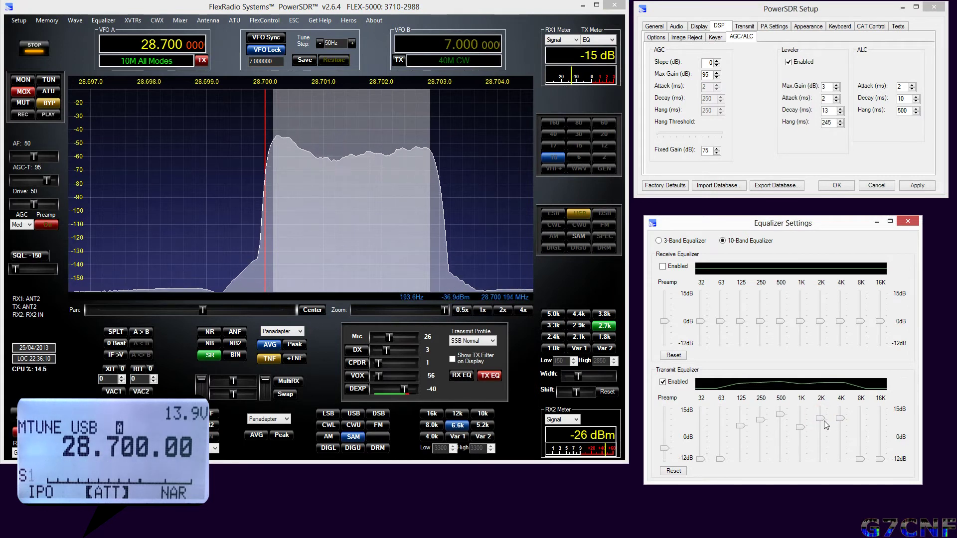
pyautogui.click(821, 420)
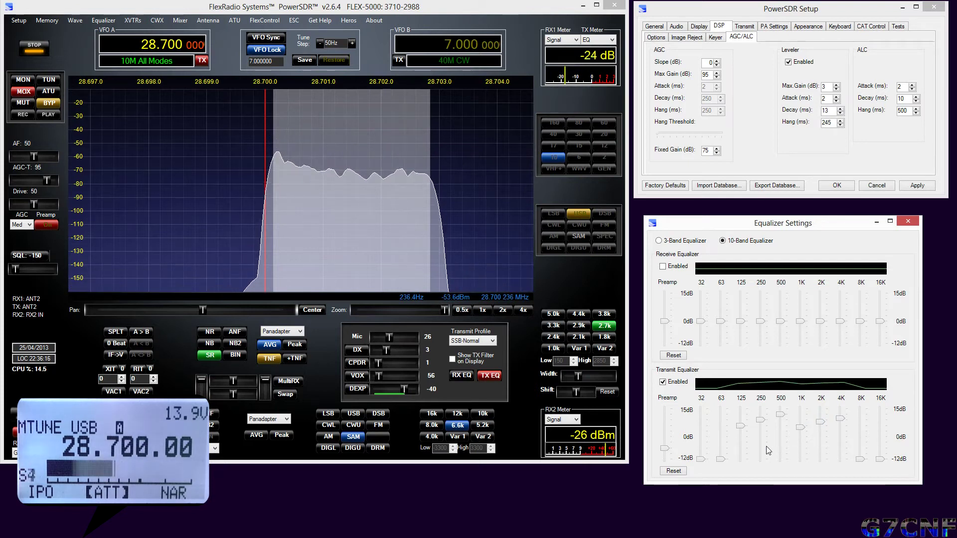
pyautogui.click(666, 450)
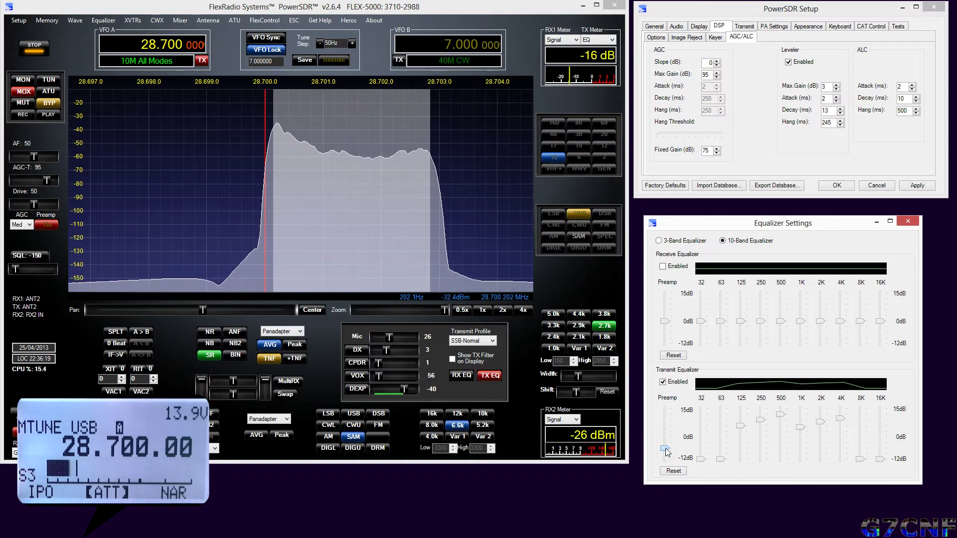
# Recheck ALC and ALC Comp on the TX meter with the trimmed equalizer bands and raised preamp.
pyautogui.click(612, 41)
pyautogui.click(598, 94)
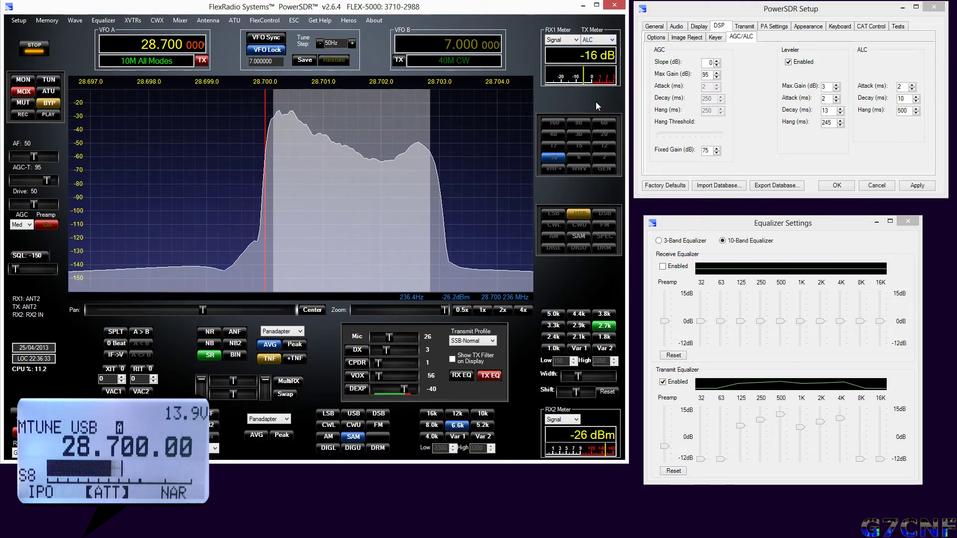
pyautogui.click(609, 40)
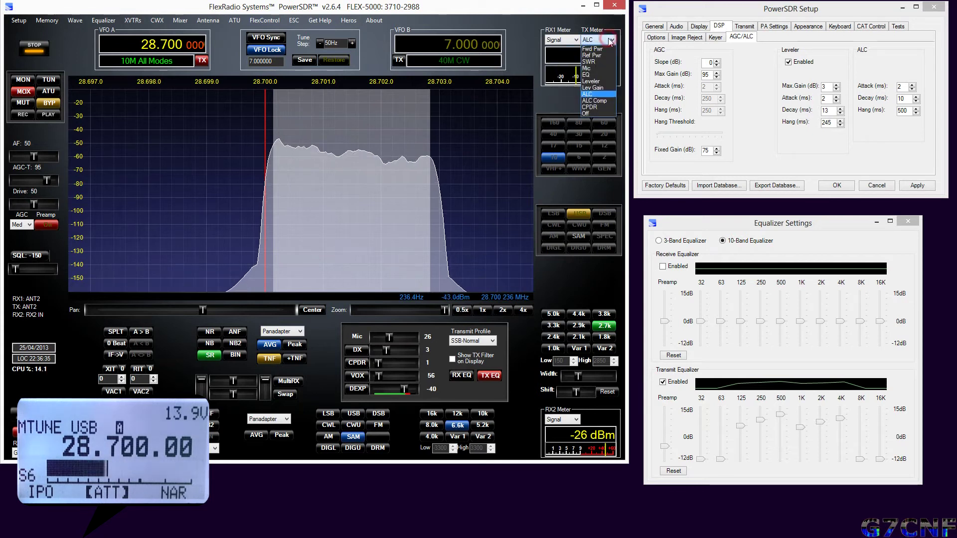
pyautogui.click(594, 102)
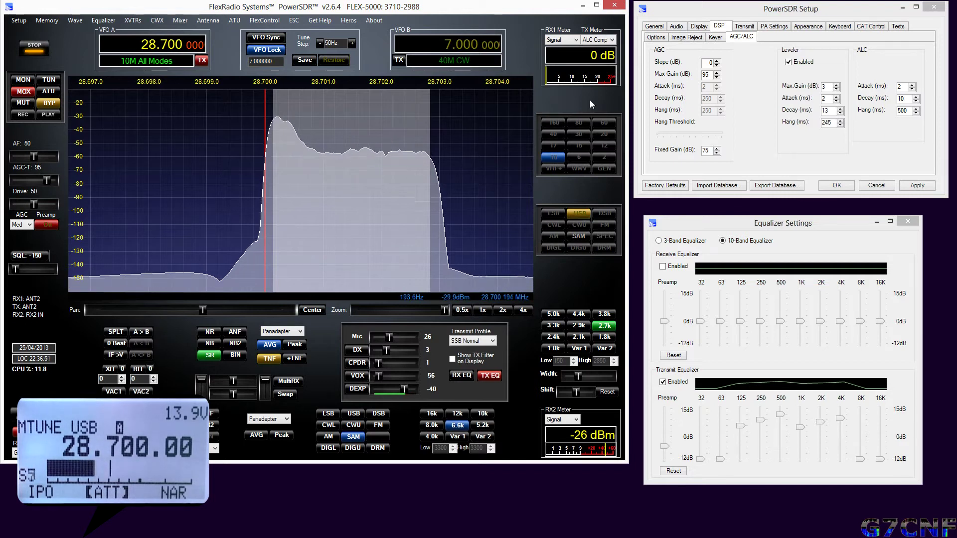
pyautogui.click(612, 39)
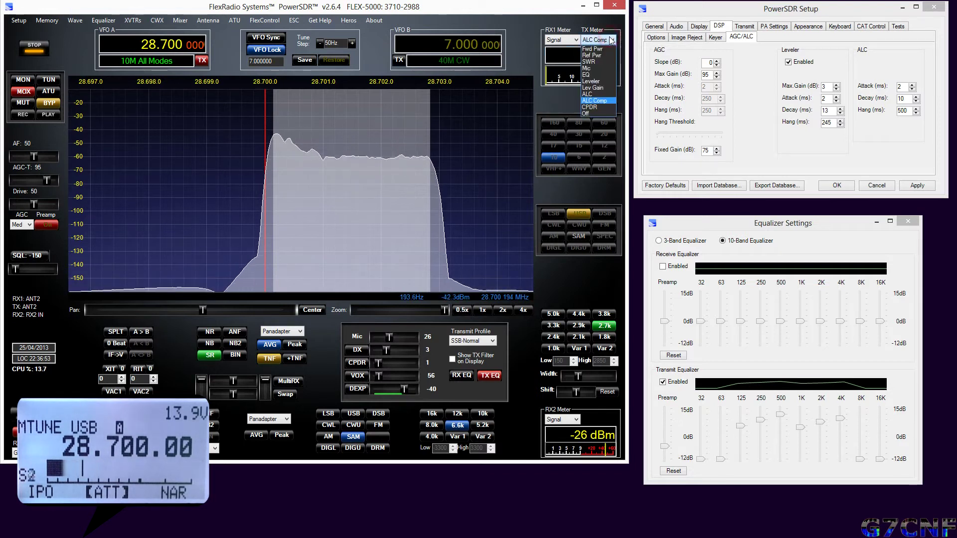
pyautogui.click(598, 100)
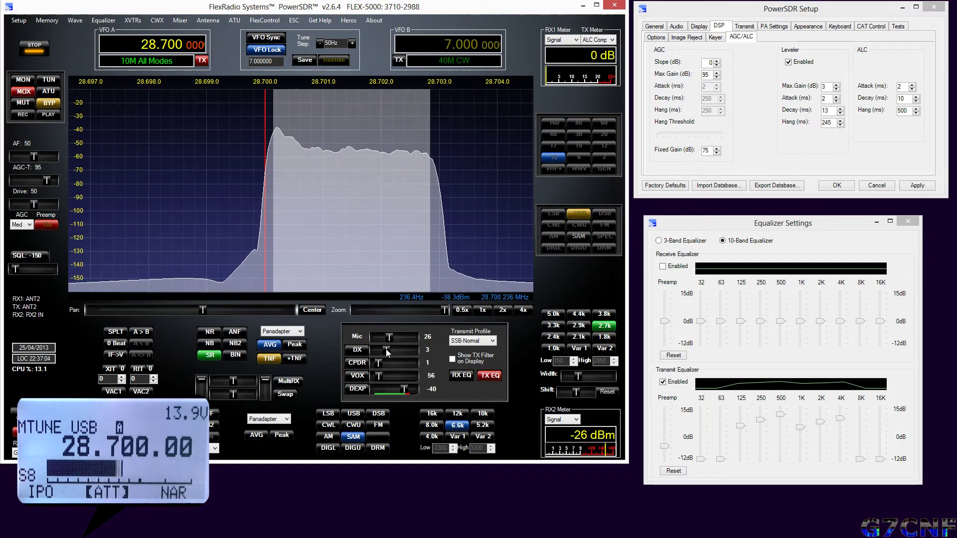
# Enable the DX speech processor, compare its level at 0, 7 and 8, and set it to 4.
pyautogui.click(357, 351)
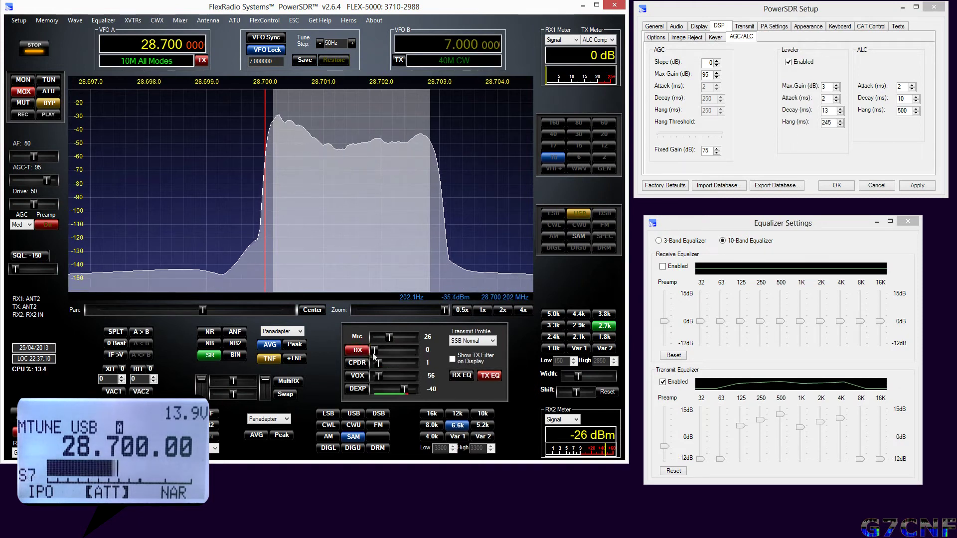
pyautogui.moveTo(375, 350); pyautogui.dragTo(404, 353)
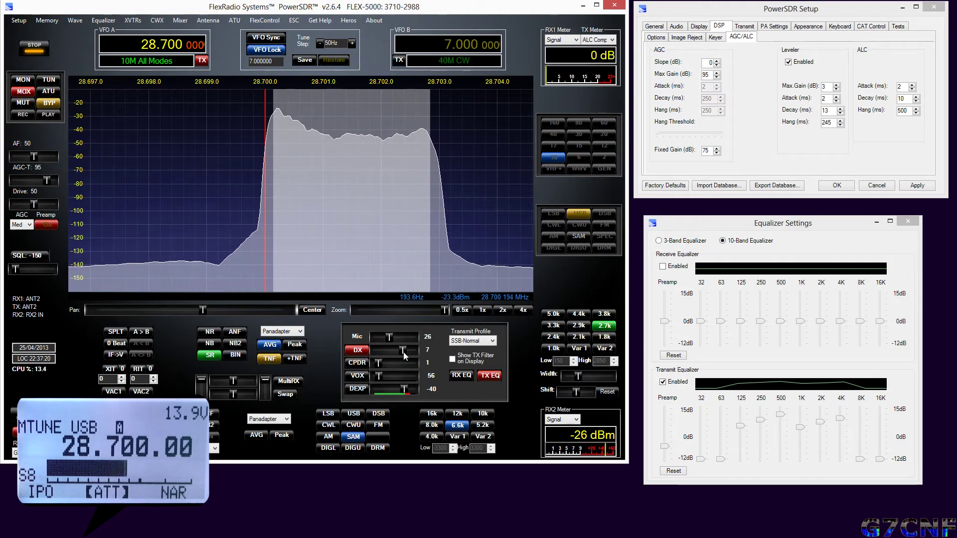
pyautogui.moveTo(404, 351)
pyautogui.mouseDown()
pyautogui.moveTo(378, 349)
pyautogui.moveTo(408, 350)
pyautogui.mouseUp()
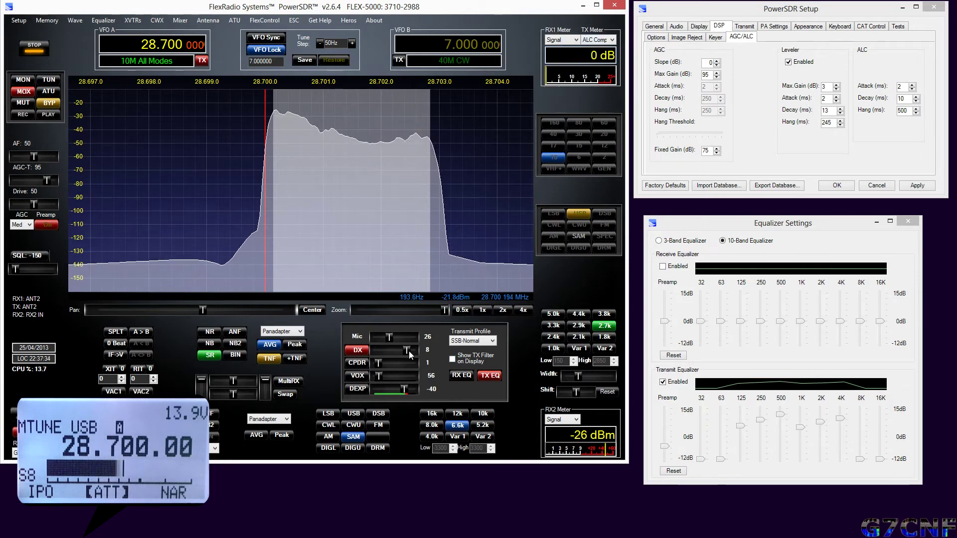
pyautogui.moveTo(408, 351); pyautogui.dragTo(368, 349)
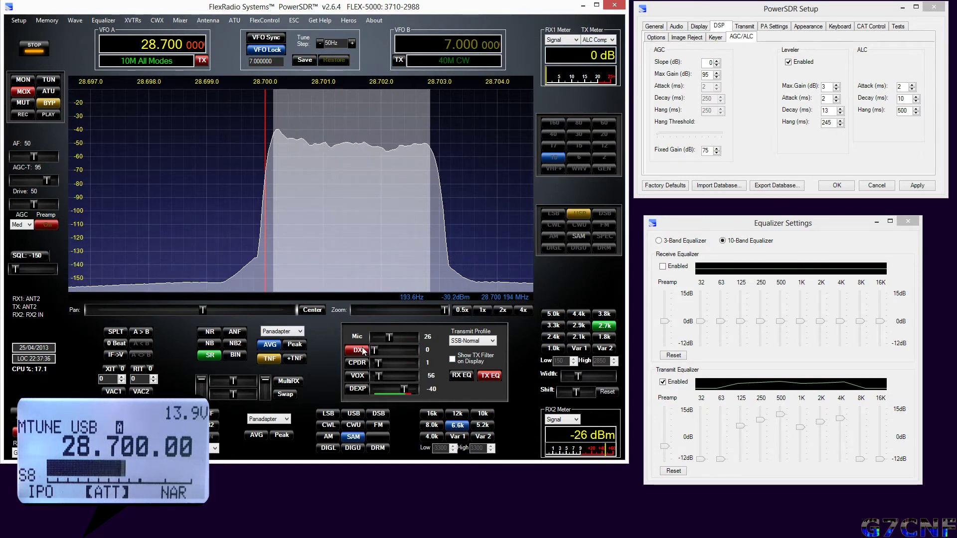
pyautogui.moveTo(374, 349); pyautogui.dragTo(390, 354)
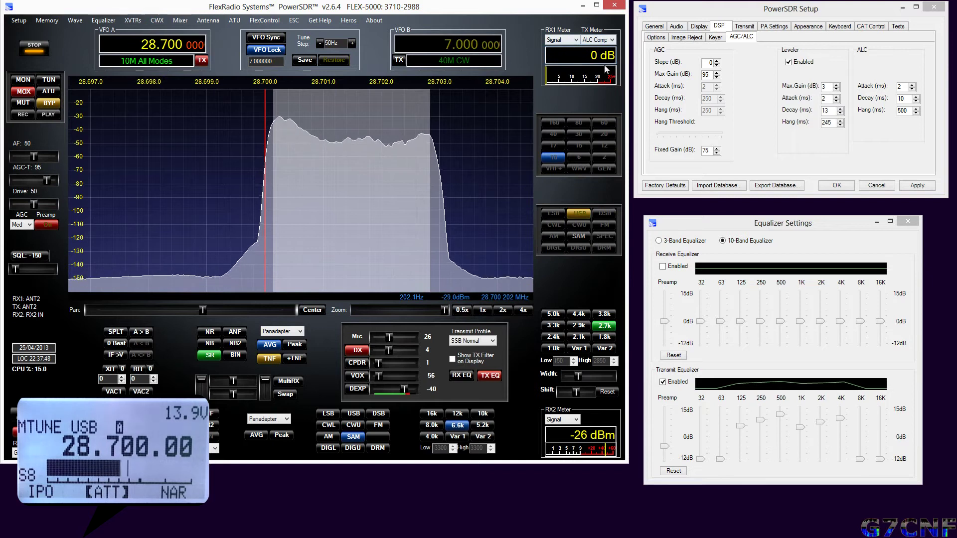
# Check ALC and ALC Comp on the TX meter with the DX processor enabled at level 4.
pyautogui.click(609, 40)
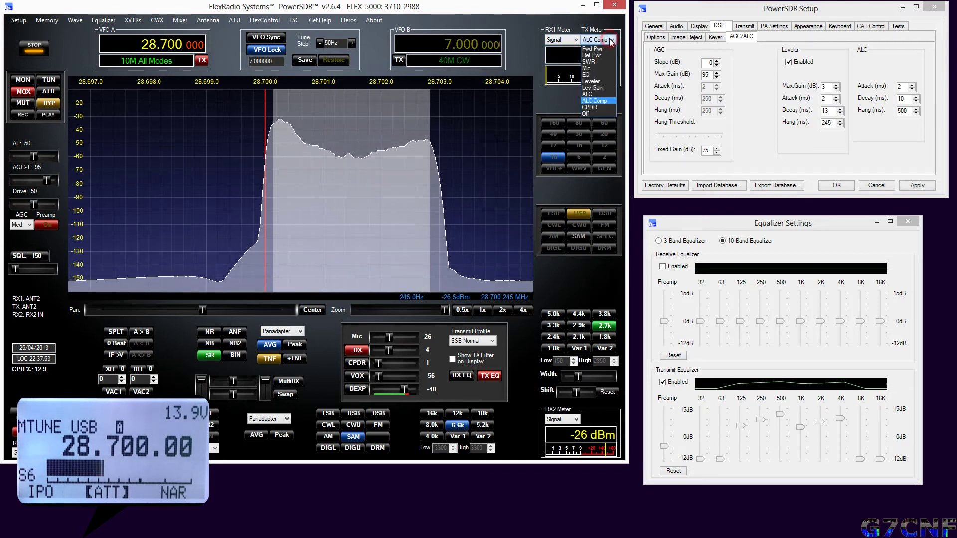
pyautogui.click(595, 99)
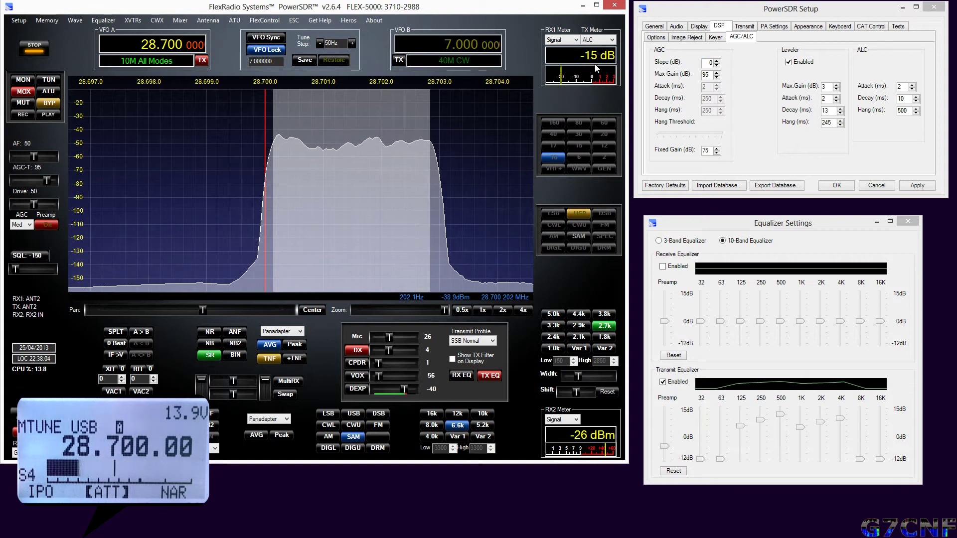
pyautogui.click(610, 40)
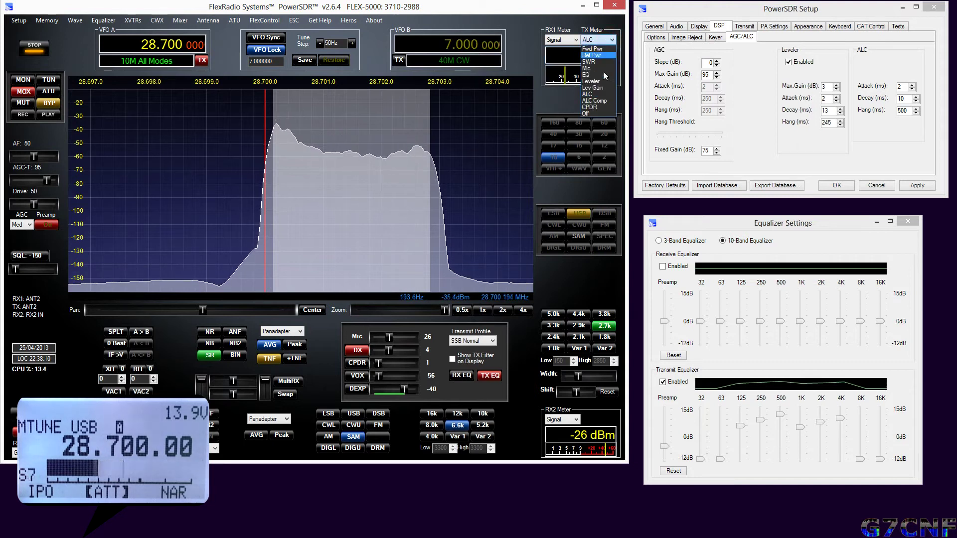
pyautogui.click(593, 101)
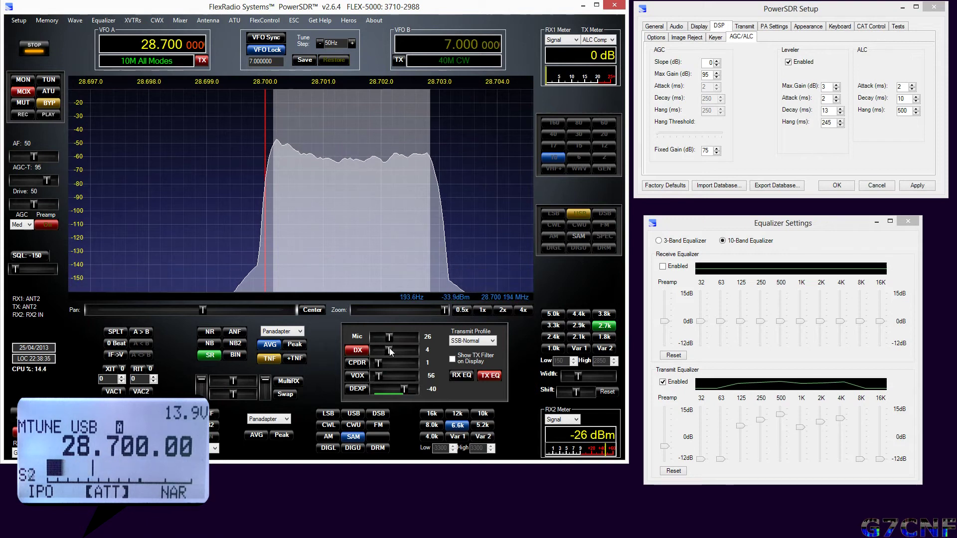
# Set DX to 0 and turn it off, and enable the CPDR compander at level 4.
pyautogui.moveTo(389, 348); pyautogui.dragTo(357, 350)
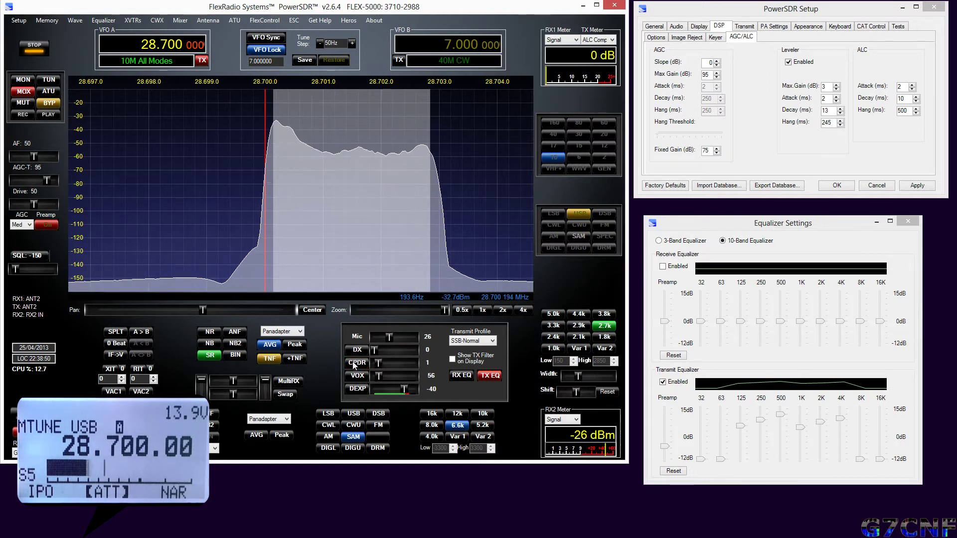
pyautogui.click(356, 363)
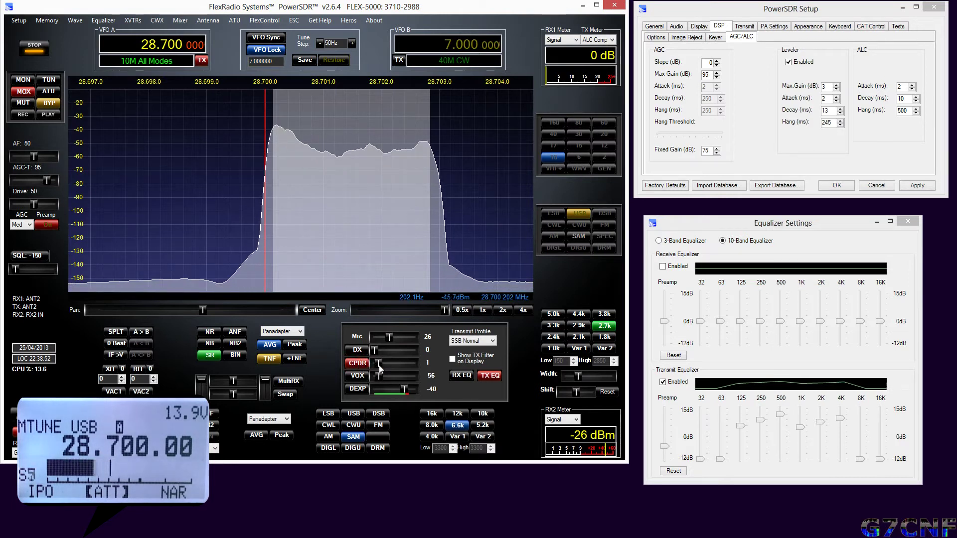
pyautogui.moveTo(378, 368)
pyautogui.mouseDown()
pyautogui.moveTo(414, 370)
pyautogui.moveTo(396, 365)
pyautogui.mouseUp()
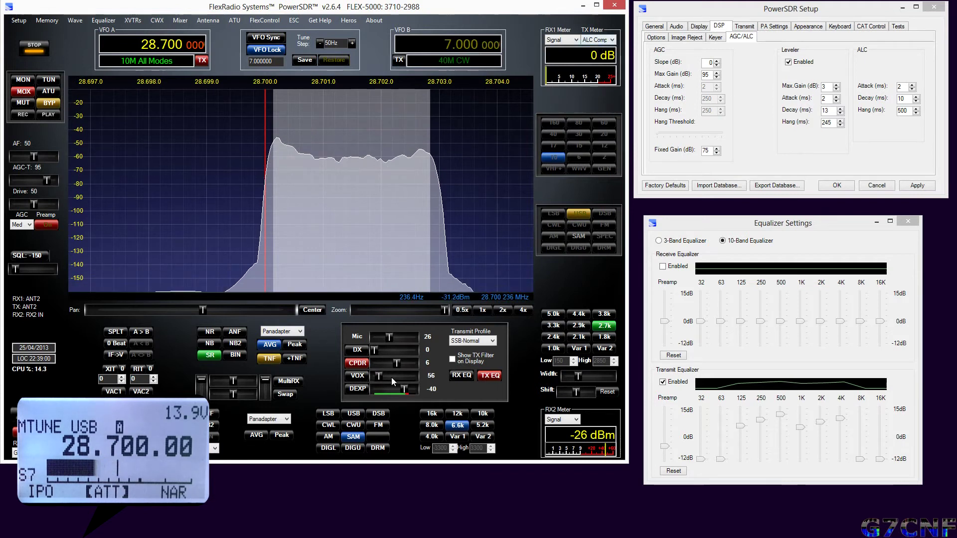
pyautogui.moveTo(398, 367); pyautogui.dragTo(394, 366)
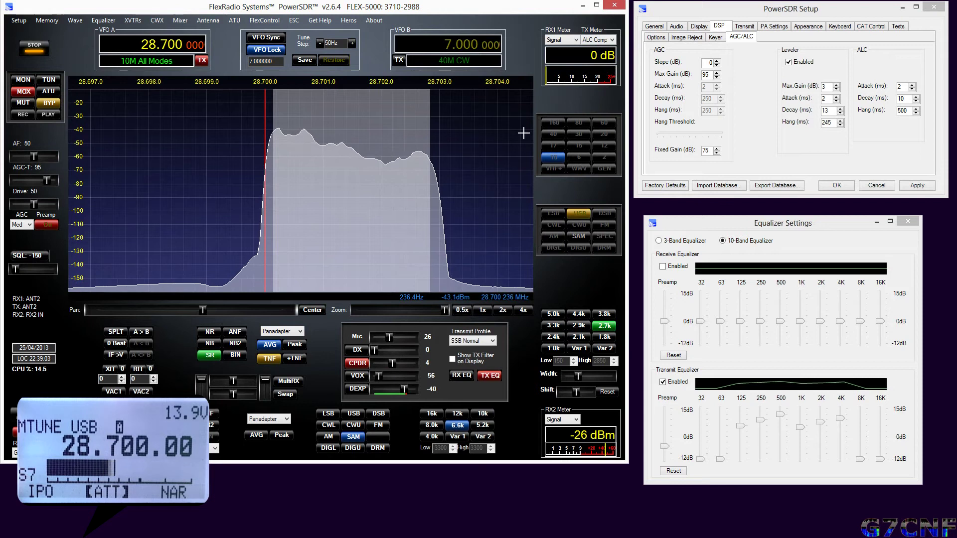
# Check ALC Comp and ALC on the TX meter with the CPDR compander enabled.
pyautogui.click(597, 39)
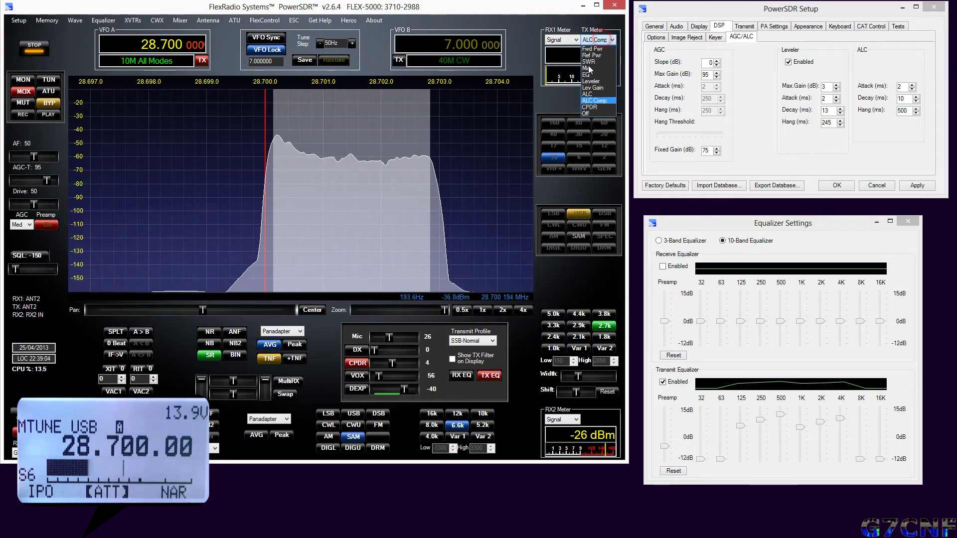
pyautogui.click(598, 101)
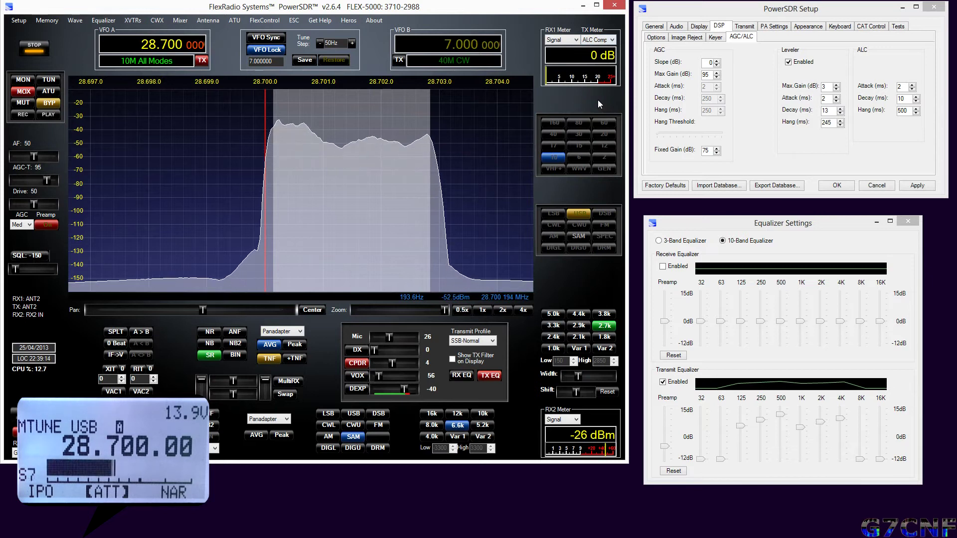
pyautogui.click(609, 40)
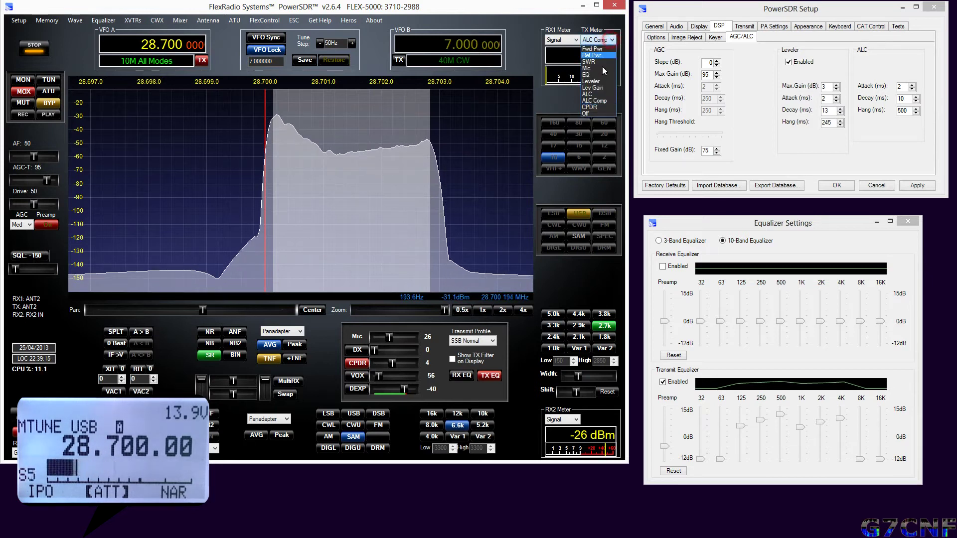
pyautogui.click(593, 94)
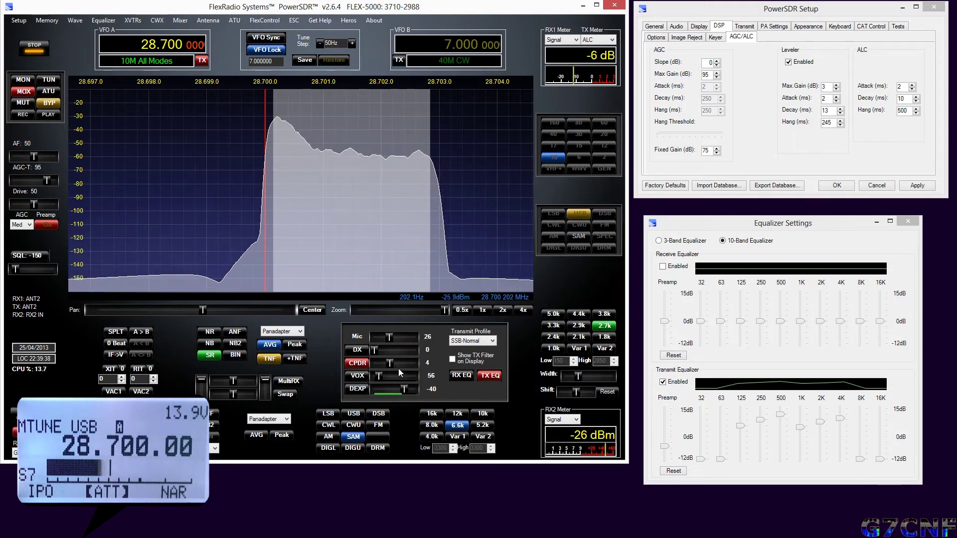
# Display the transmit settings in the setup window and set the DE / Noise Gate attenuation to 100%.
pyautogui.click(676, 26)
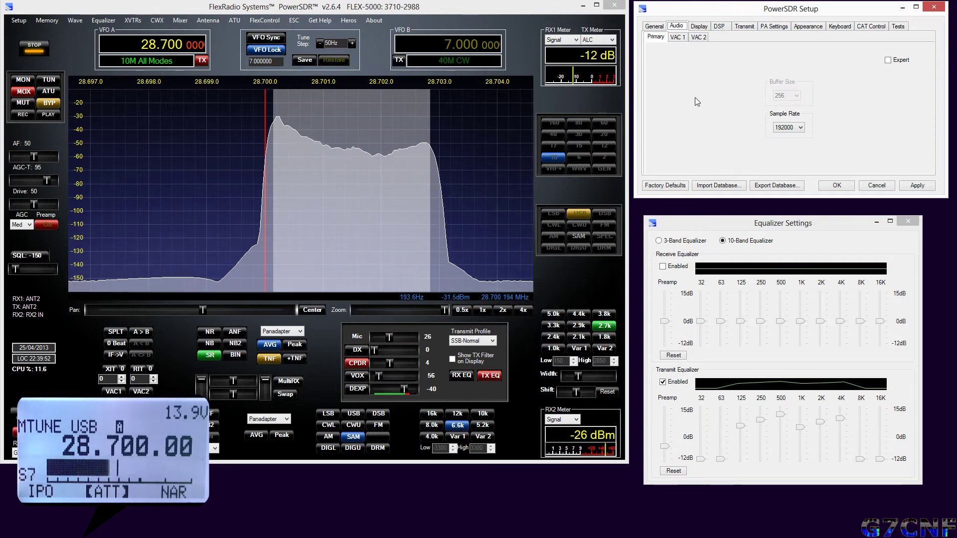
pyautogui.click(720, 26)
pyautogui.click(744, 26)
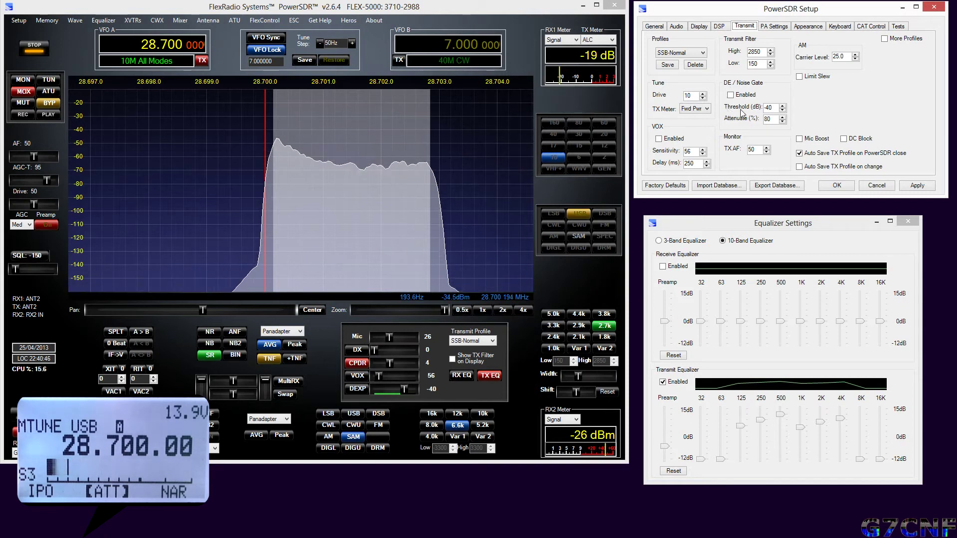
pyautogui.click(809, 115)
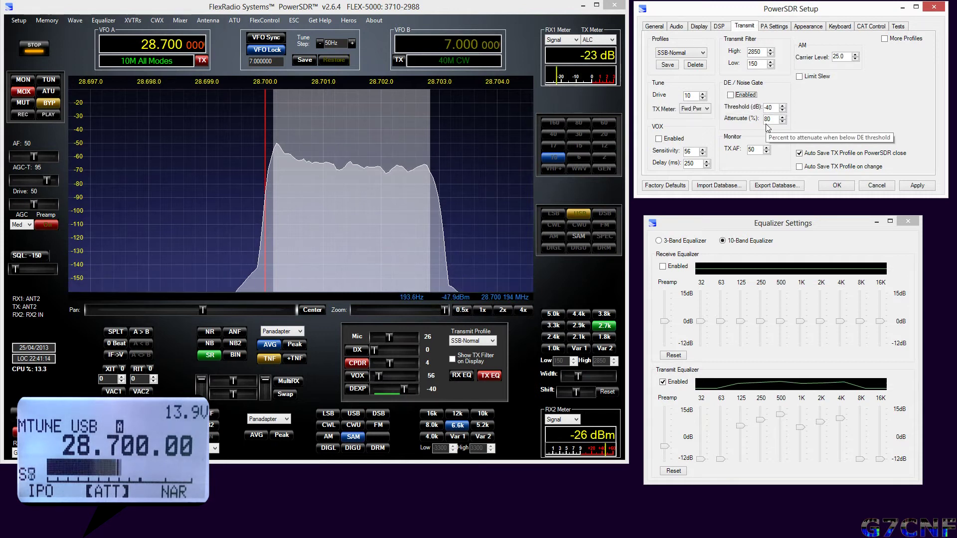
pyautogui.click(766, 120)
pyautogui.scroll(3, 766, 120)
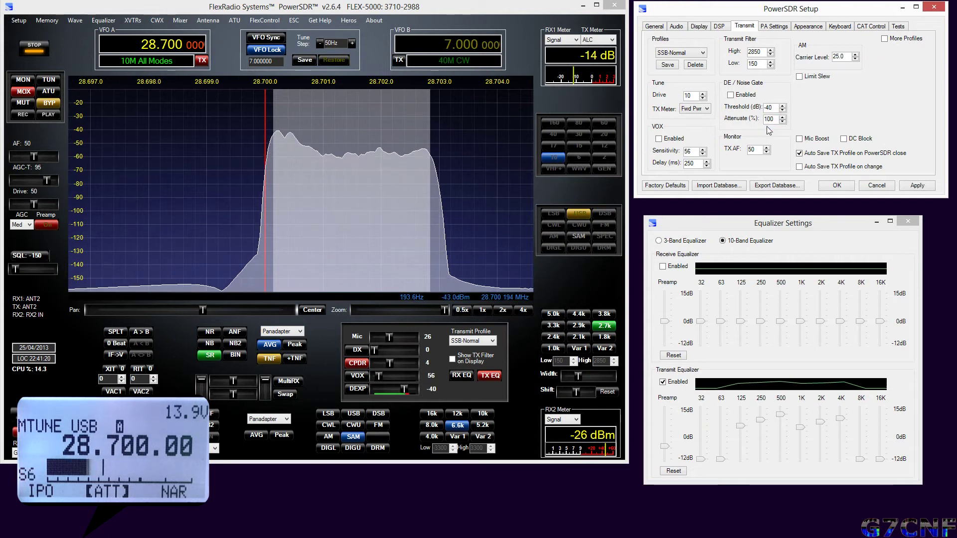
# Enable the DE / Noise Gate and try thresholds of -28, -16 and -94 dB while watching the transmit signal.
pyautogui.click(730, 96)
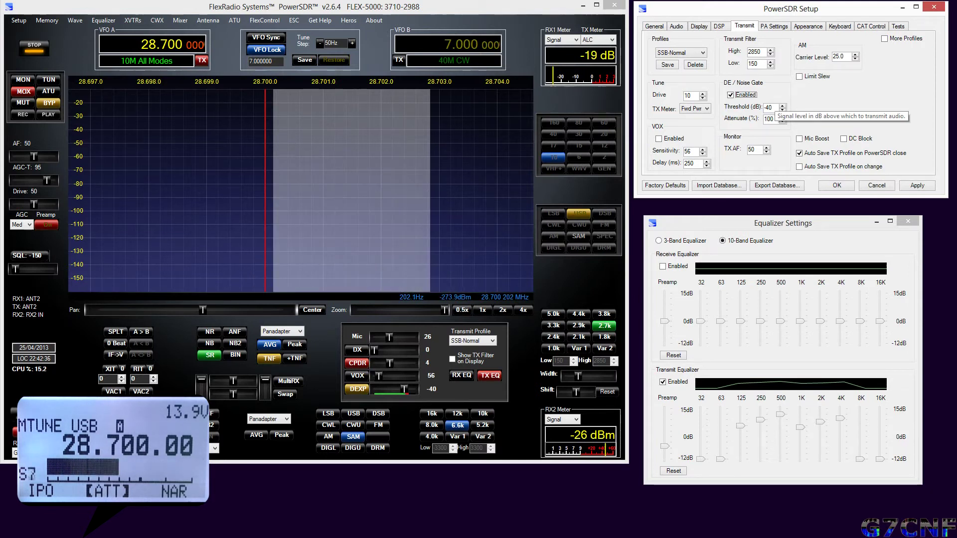
pyautogui.scroll(-9, 772, 107)
pyautogui.scroll(20, 769, 107)
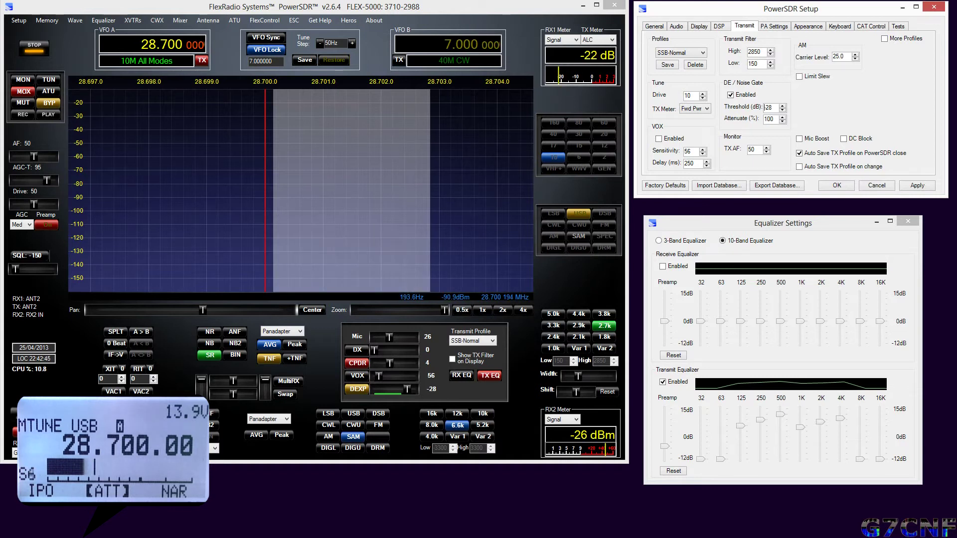
pyautogui.scroll(12, 770, 107)
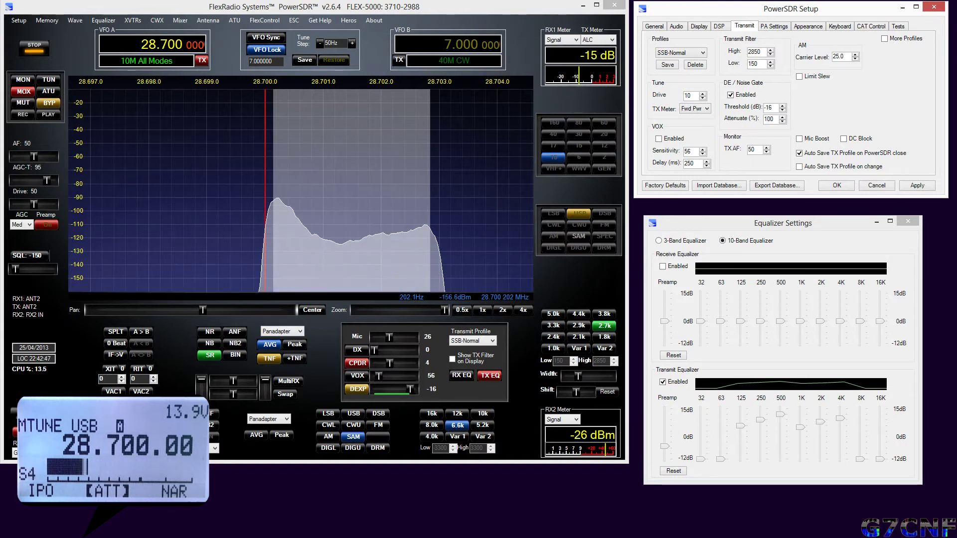
pyautogui.scroll(-3, 769, 107)
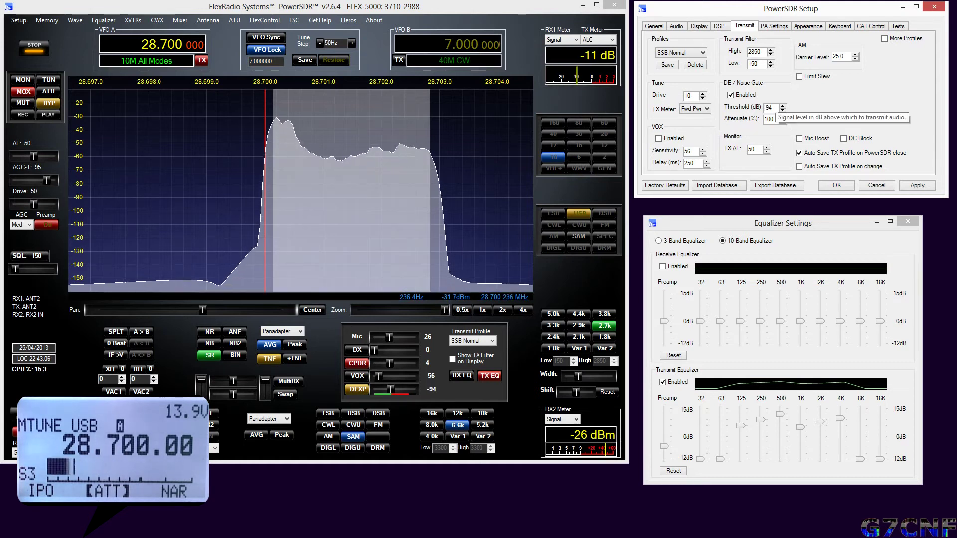
# Raise the noise gate threshold in stages to -64 and -49 dB to compare the gating.
pyautogui.scroll(6, 770, 107)
pyautogui.scroll(3, 763, 107)
pyautogui.scroll(9, 764, 108)
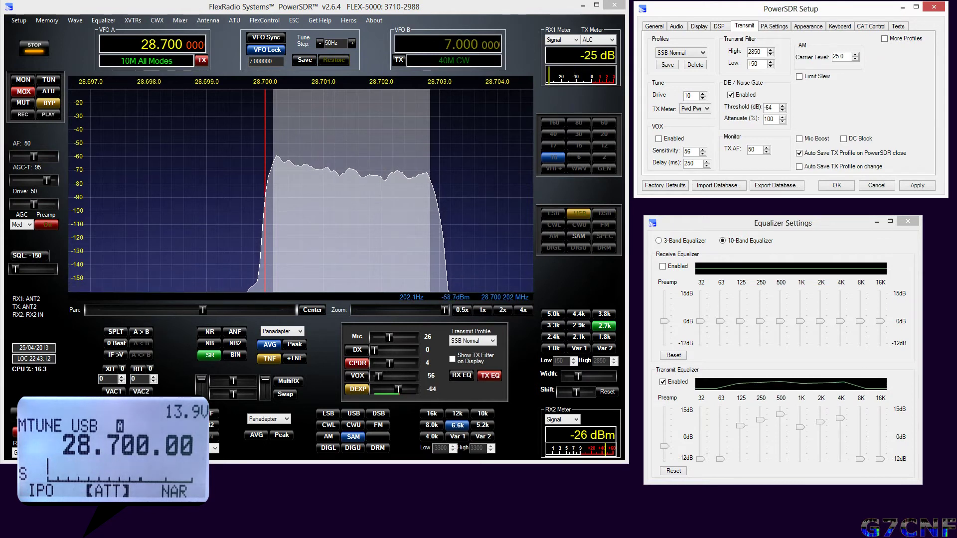
pyautogui.scroll(15, 770, 108)
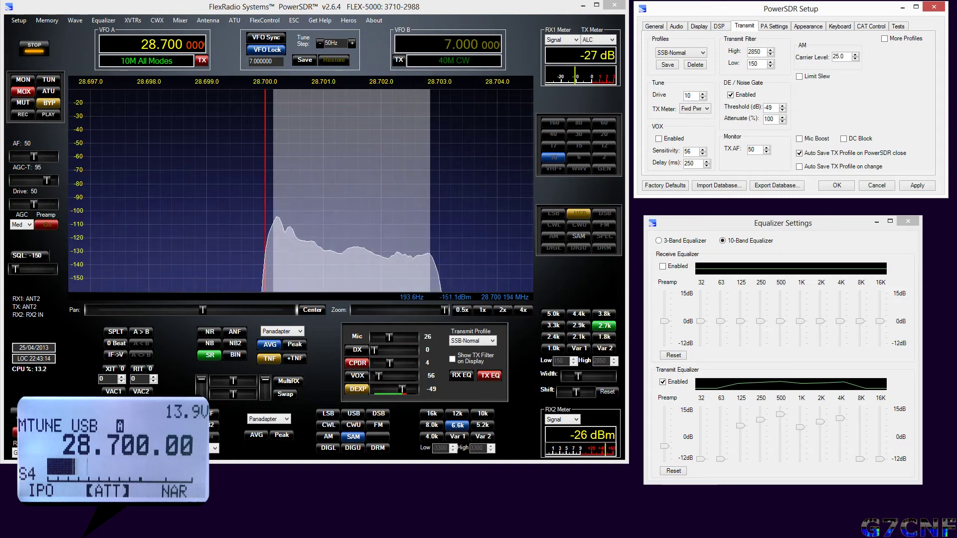
pyautogui.scroll(-3, 770, 107)
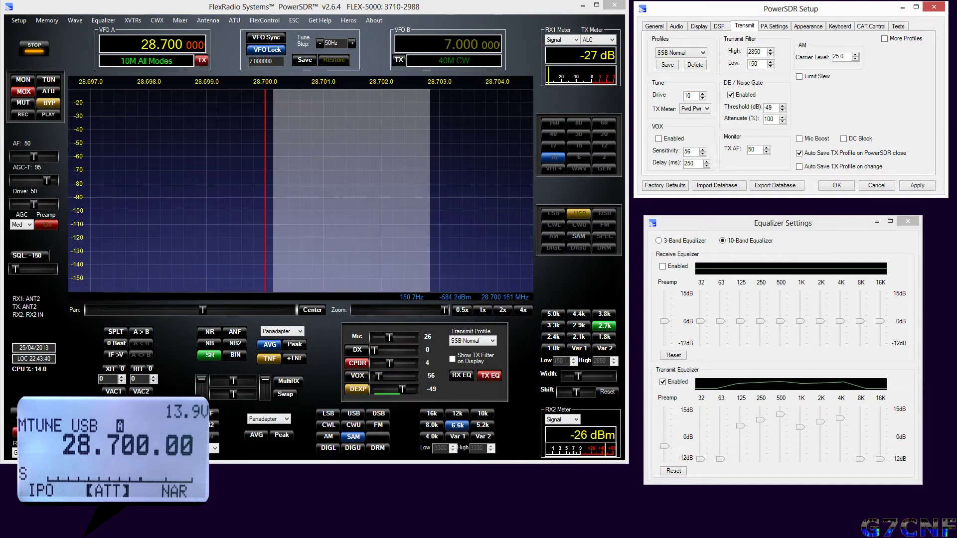
# Try noise gate thresholds of -55, -62, -60 and -74 dB against the live microphone level indication.
pyautogui.press('Down')
pyautogui.press('Down')
pyautogui.press('Down')
pyautogui.press('Down')
pyautogui.press('Down')
pyautogui.press('Down')
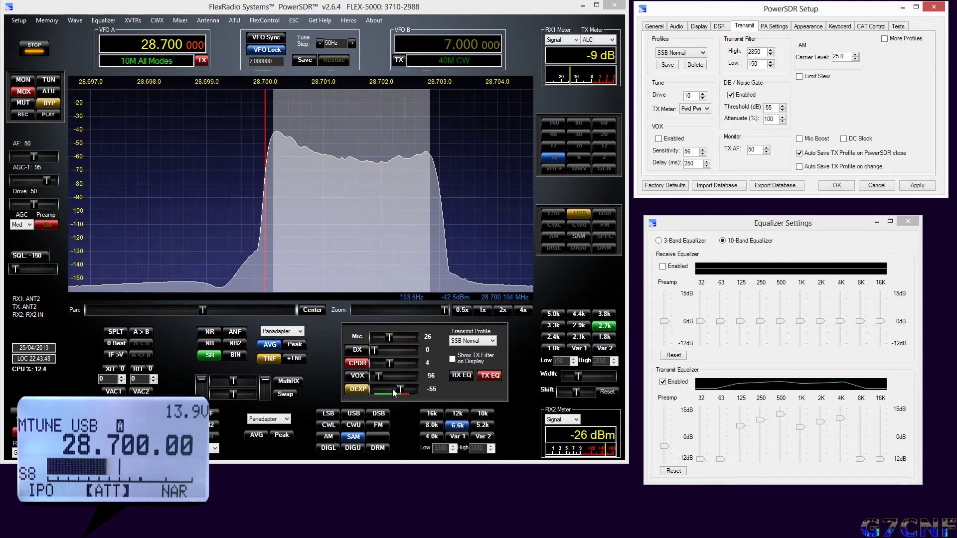
pyautogui.moveTo(401, 388); pyautogui.dragTo(401, 390)
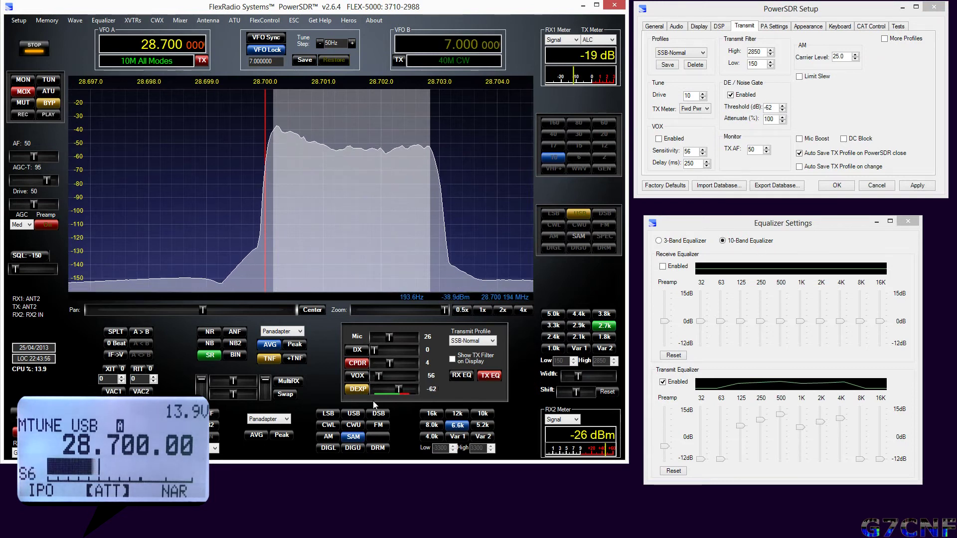
pyautogui.moveTo(400, 388); pyautogui.dragTo(400, 388)
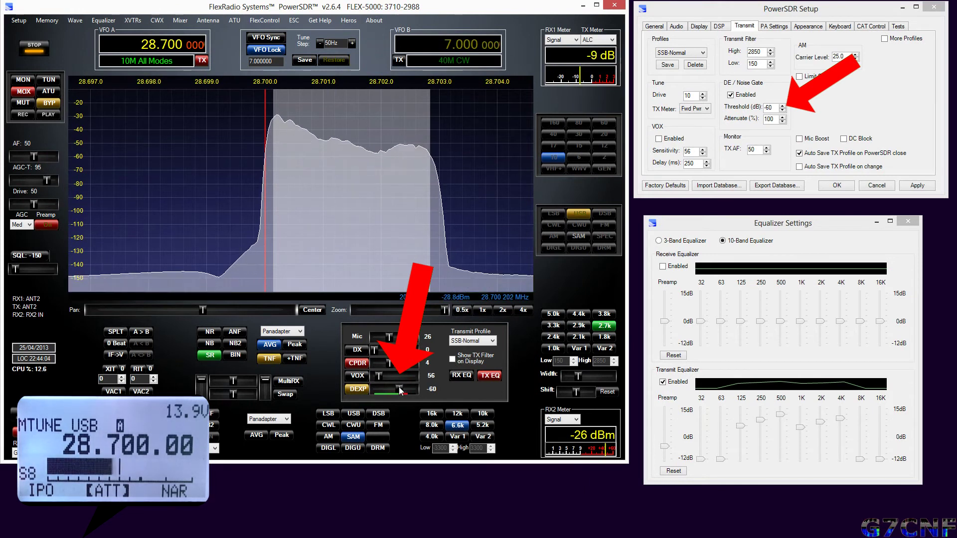
pyautogui.moveTo(397, 386); pyautogui.dragTo(395, 386)
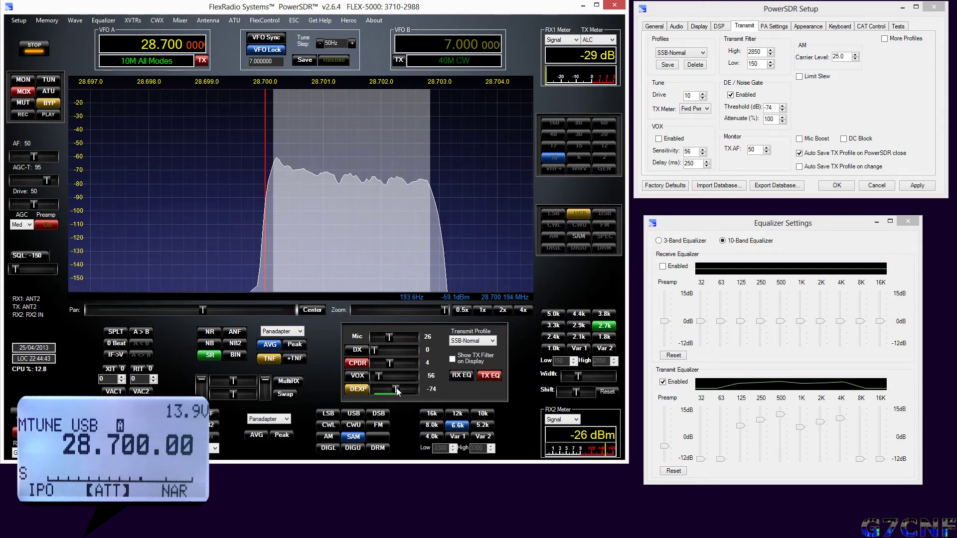
# Step the noise gate threshold from -75 dB up to -52 dB.
pyautogui.click(783, 110)
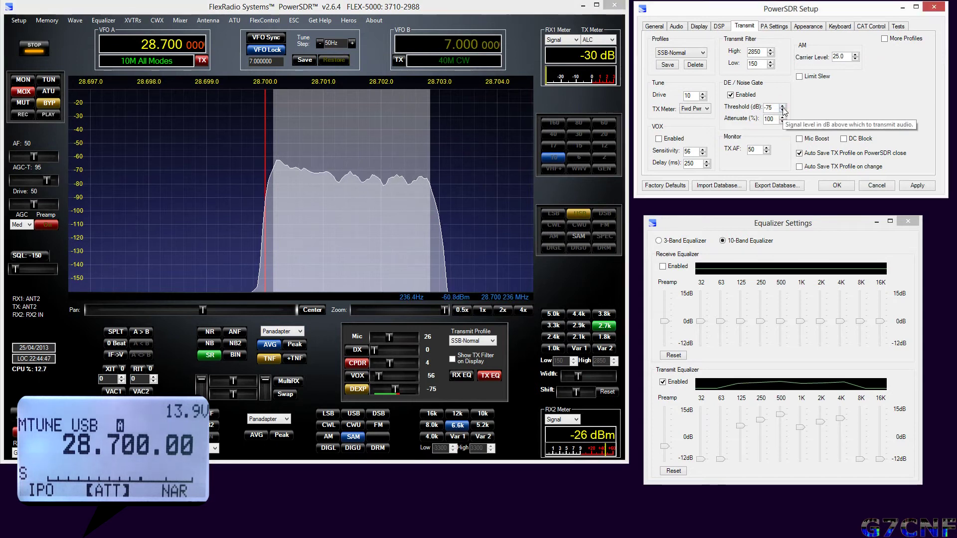
pyautogui.click(782, 106)
pyautogui.click(781, 106)
pyautogui.click(782, 106)
pyautogui.click(781, 106)
pyautogui.click(782, 105)
pyautogui.click(782, 106)
pyautogui.click(781, 106)
pyautogui.click(781, 106)
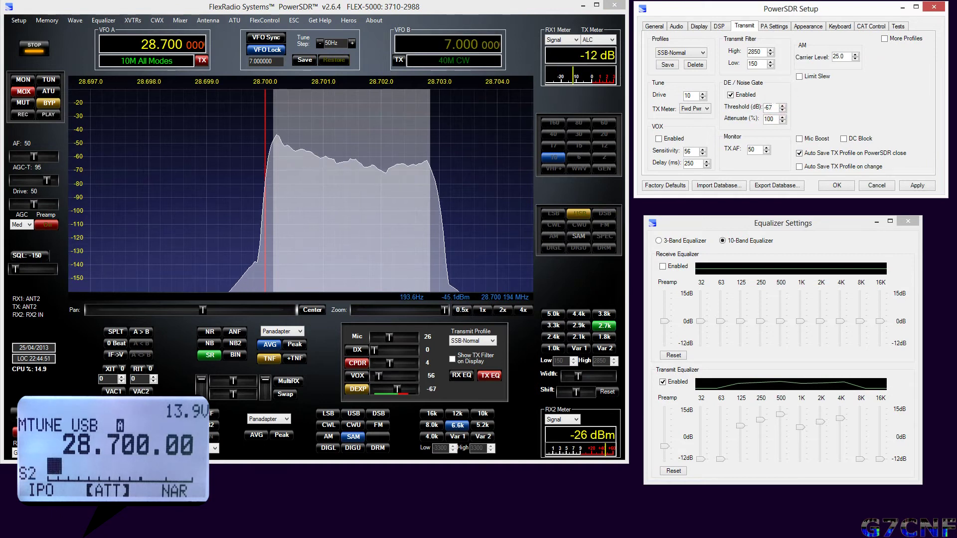
pyautogui.click(782, 106)
pyautogui.click(781, 105)
pyautogui.click(782, 106)
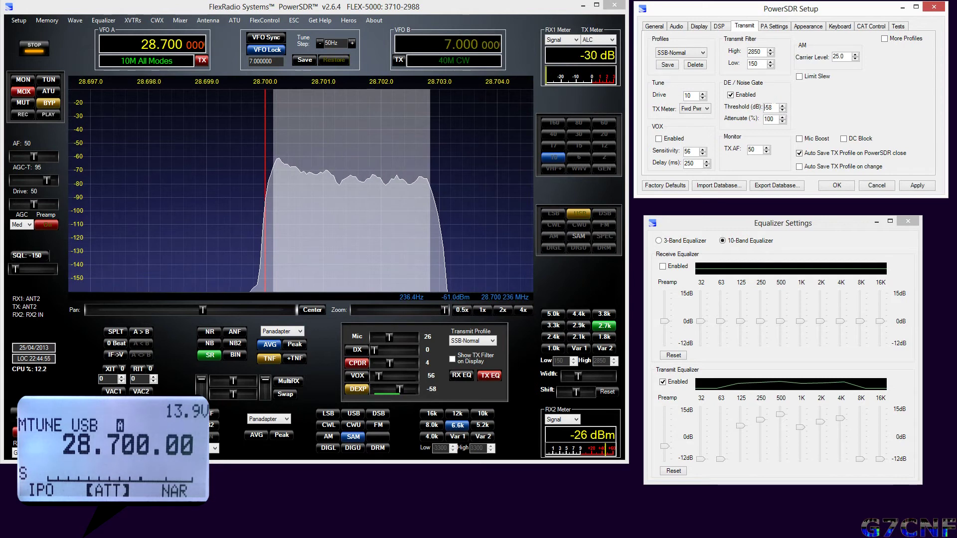
pyautogui.press('Up')
pyautogui.press('Up')
pyautogui.press('Up')
pyautogui.press('Up')
pyautogui.press('Up')
pyautogui.press('Up')
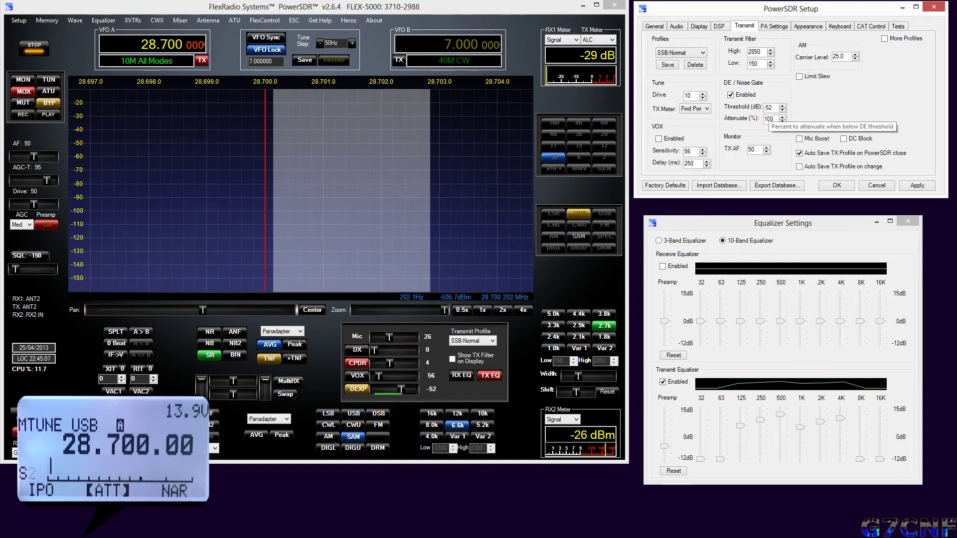
# Turn the noise gate off and back on to compare the transmit signal with and without gating.
pyautogui.click(742, 96)
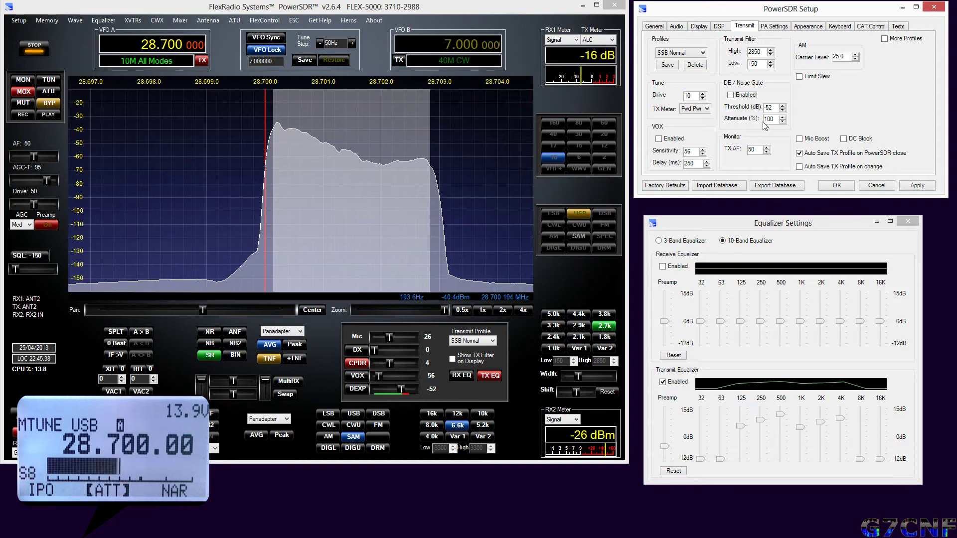
pyautogui.click(730, 95)
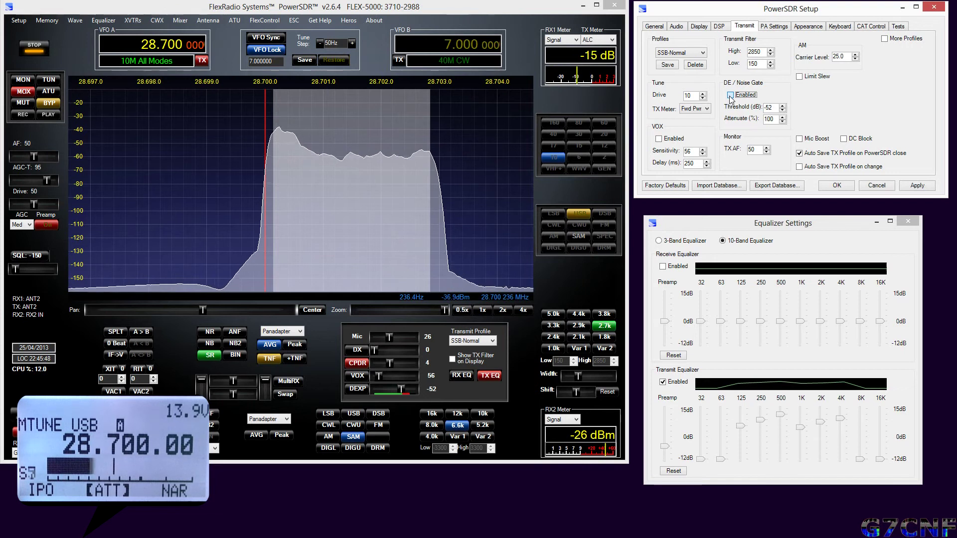
pyautogui.click(731, 95)
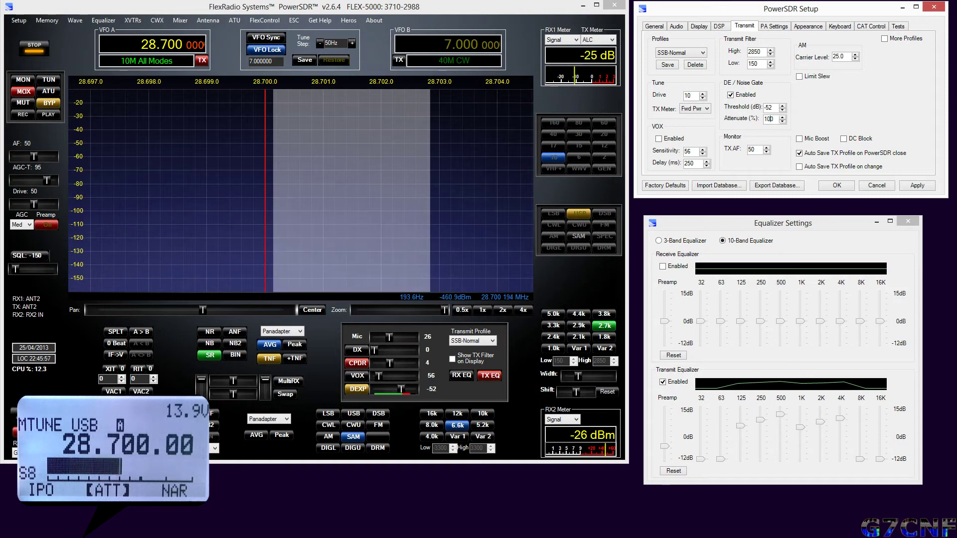
# Lower the noise gate attenuation in stages to 91, 90, 57 and 0% to compare its effect.
pyautogui.scroll(-3, 771, 119)
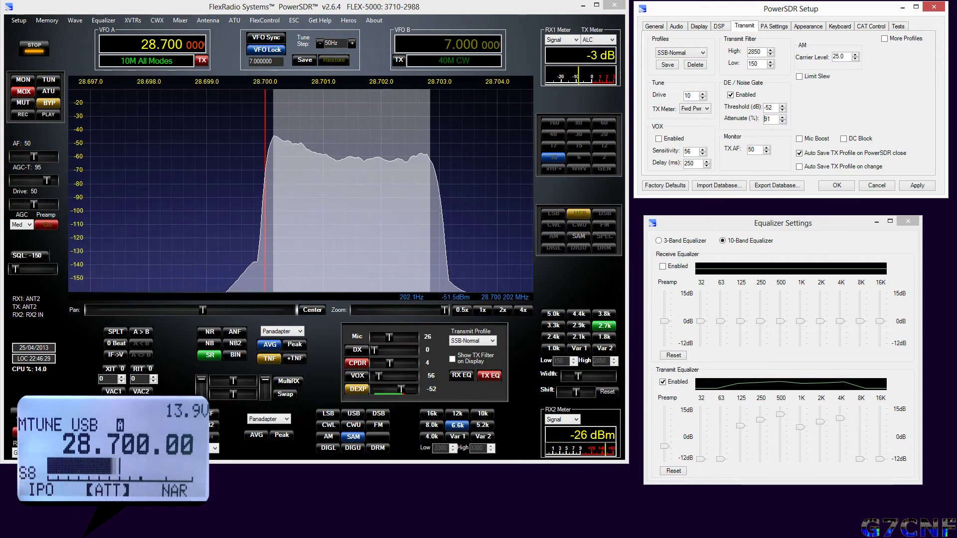
pyautogui.click(782, 117)
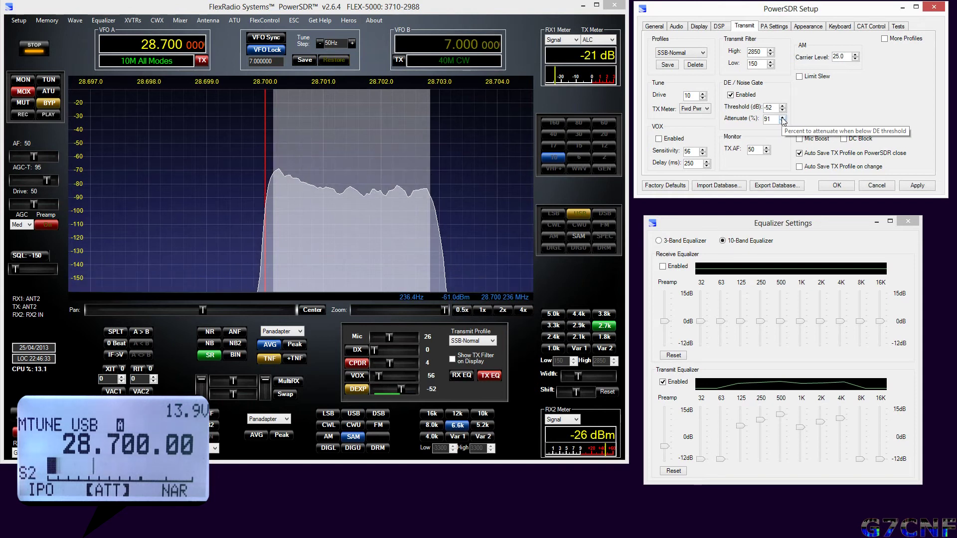
pyautogui.click(782, 121)
pyautogui.click(782, 118)
pyautogui.click(782, 118)
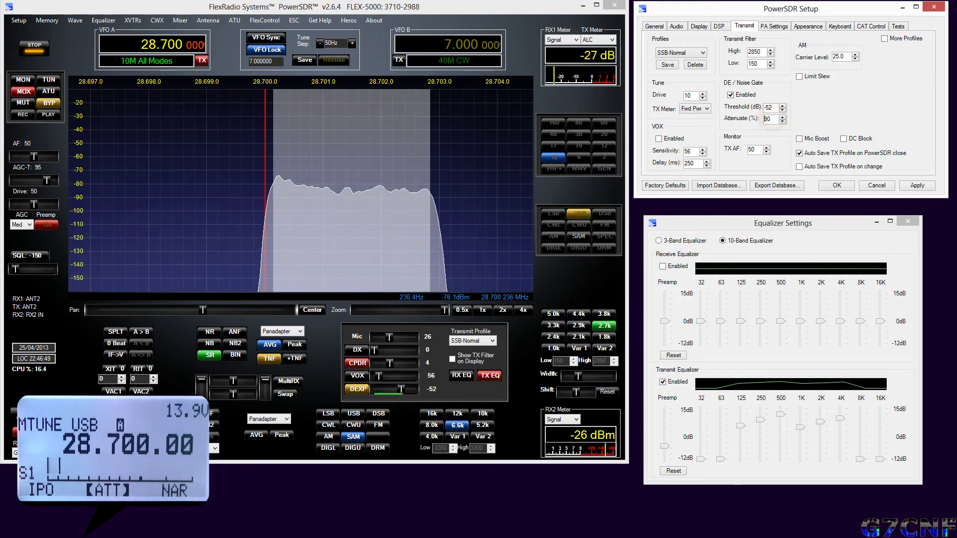
pyautogui.scroll(-9, 773, 119)
pyautogui.scroll(-2, 770, 119)
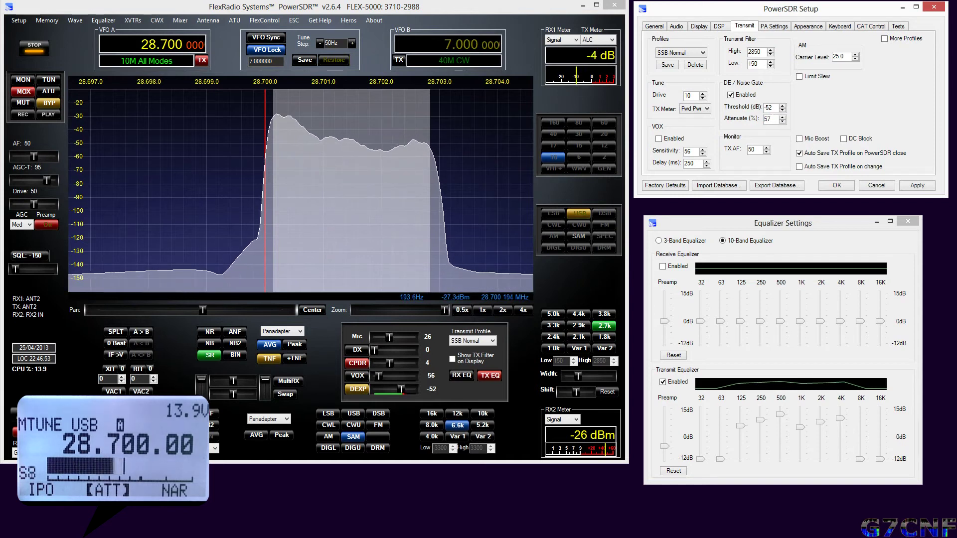
pyautogui.scroll(-12, 770, 120)
pyautogui.scroll(-7, 770, 119)
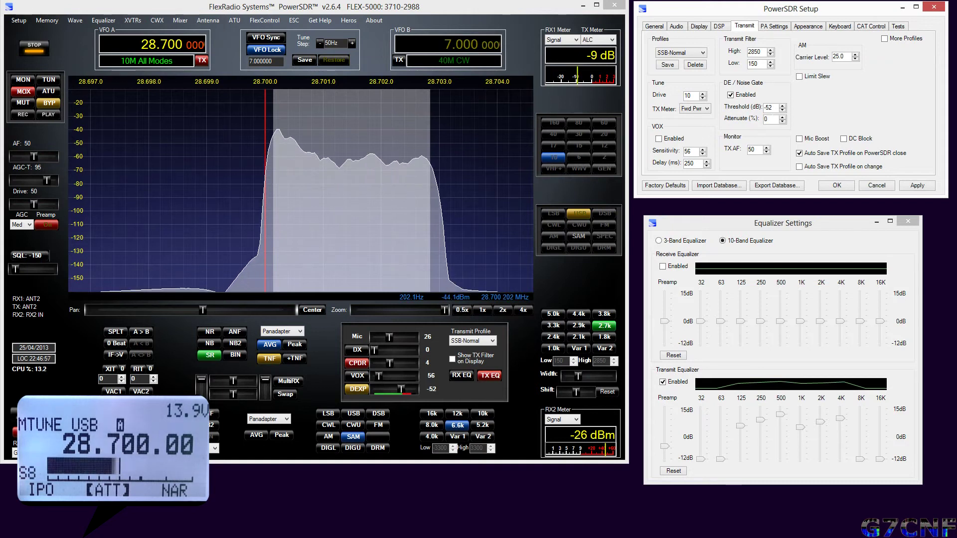
# Raise the noise gate attenuation to 69% and disable the DE / Noise Gate.
pyautogui.scroll(5, 770, 119)
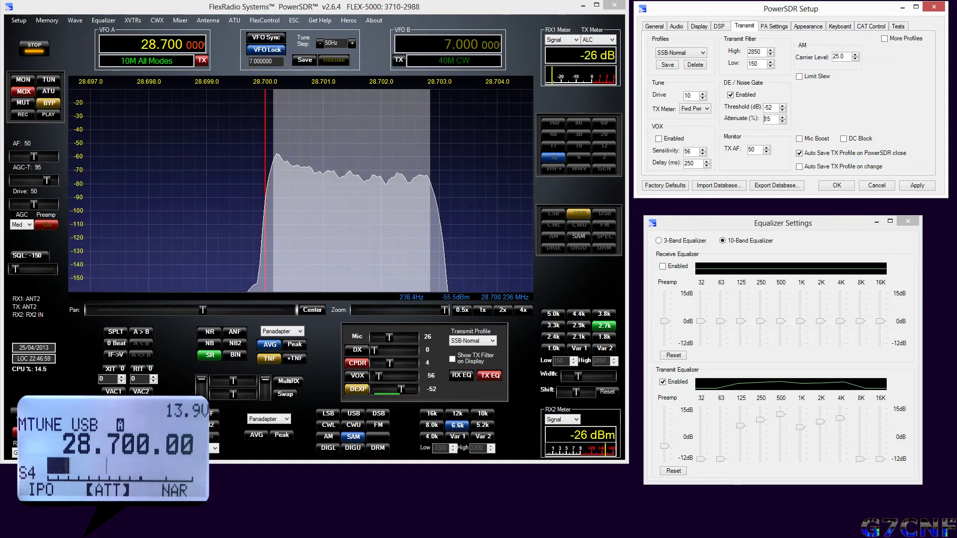
pyautogui.scroll(6, 771, 119)
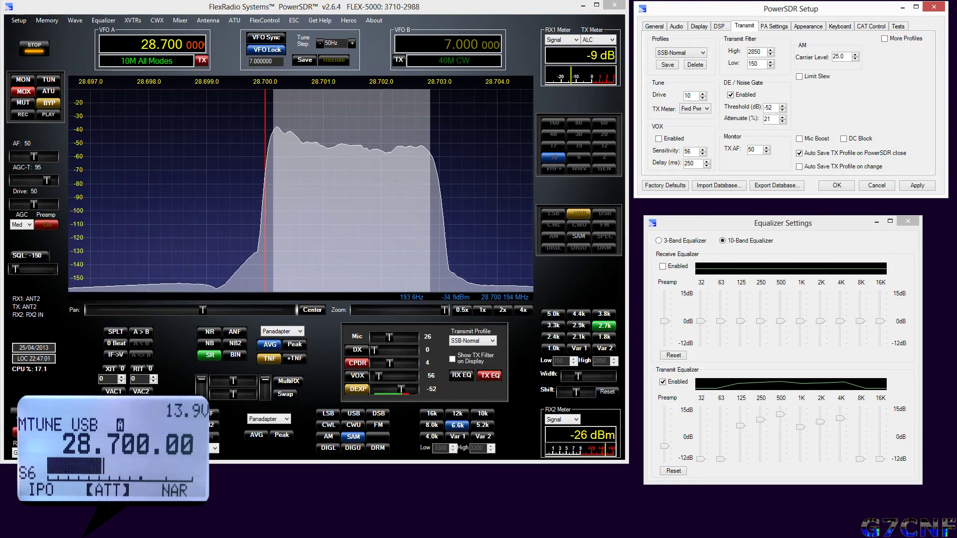
pyautogui.scroll(15, 770, 119)
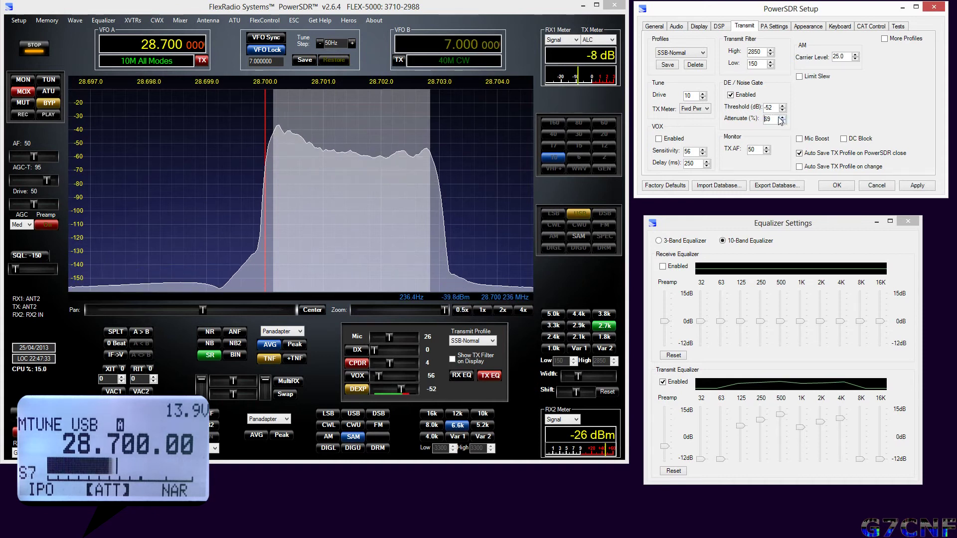
pyautogui.click(730, 94)
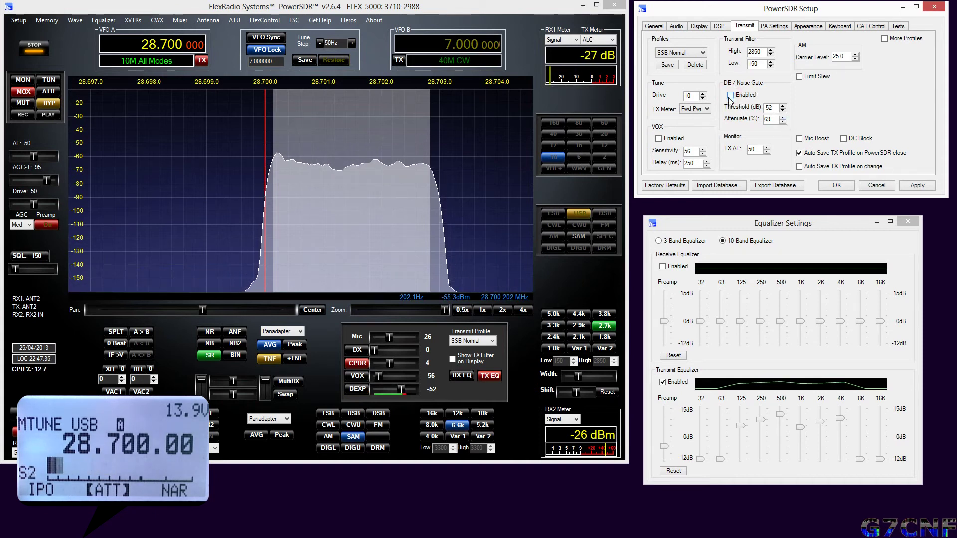
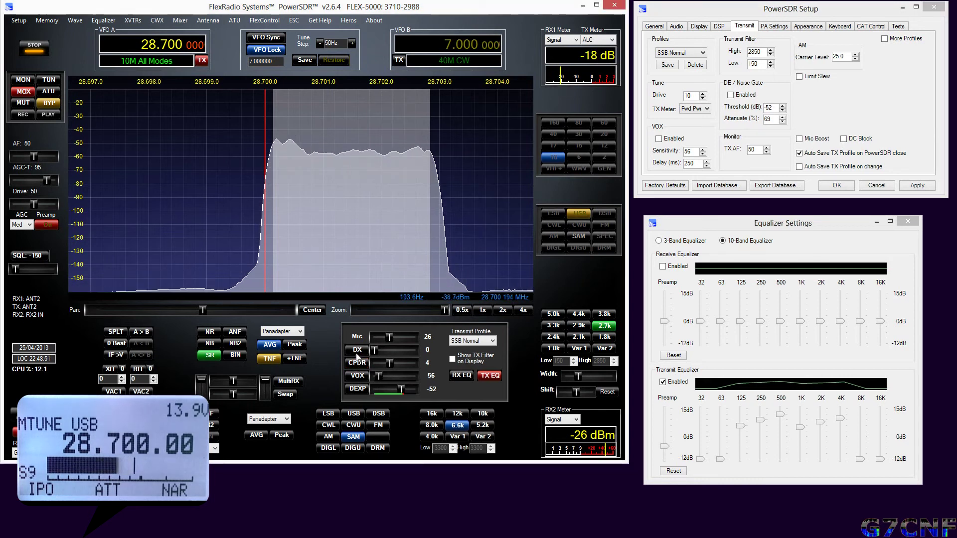
# Enable the DX speech processor at level 2 and set the TX meter to ALC Comp.
pyautogui.click(357, 350)
pyautogui.moveTo(374, 350); pyautogui.dragTo(381, 350)
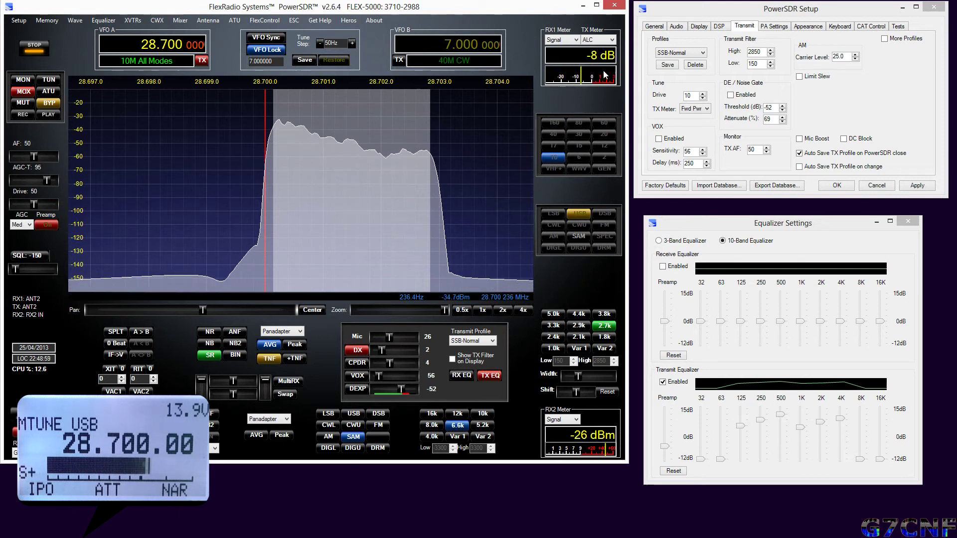
pyautogui.click(612, 40)
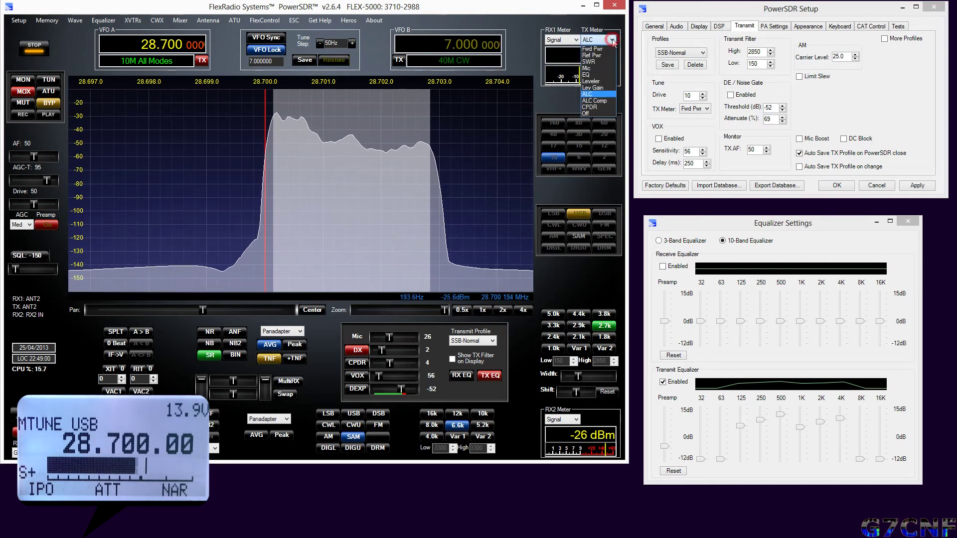
pyautogui.click(596, 100)
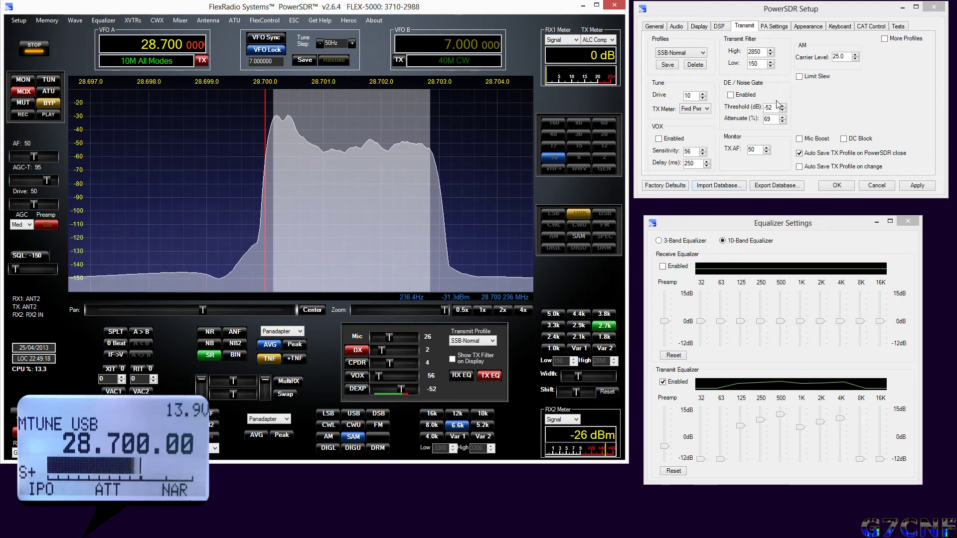
# Toggle the DE / Noise Gate on and off repeatedly to compare the transmit signal, leaving it enabled.
pyautogui.click(729, 95)
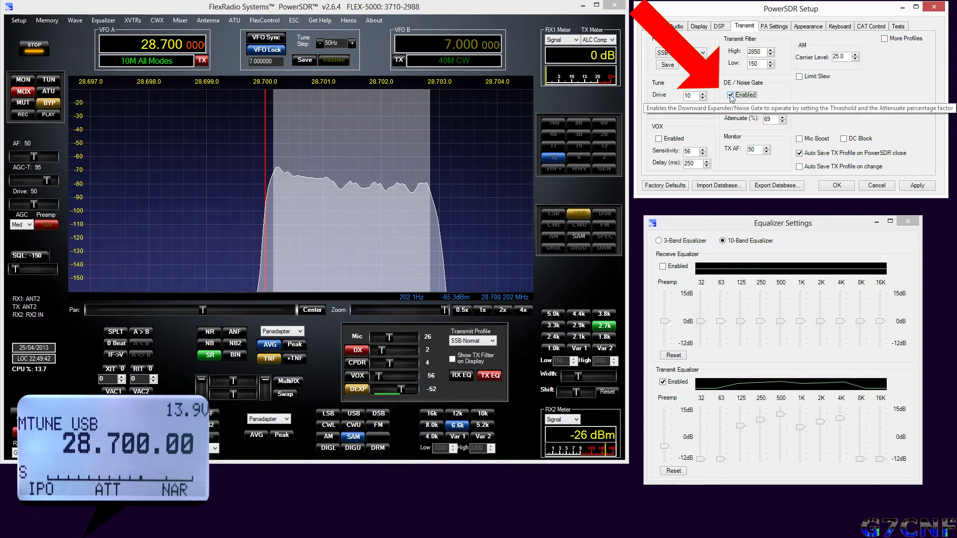
pyautogui.click(730, 95)
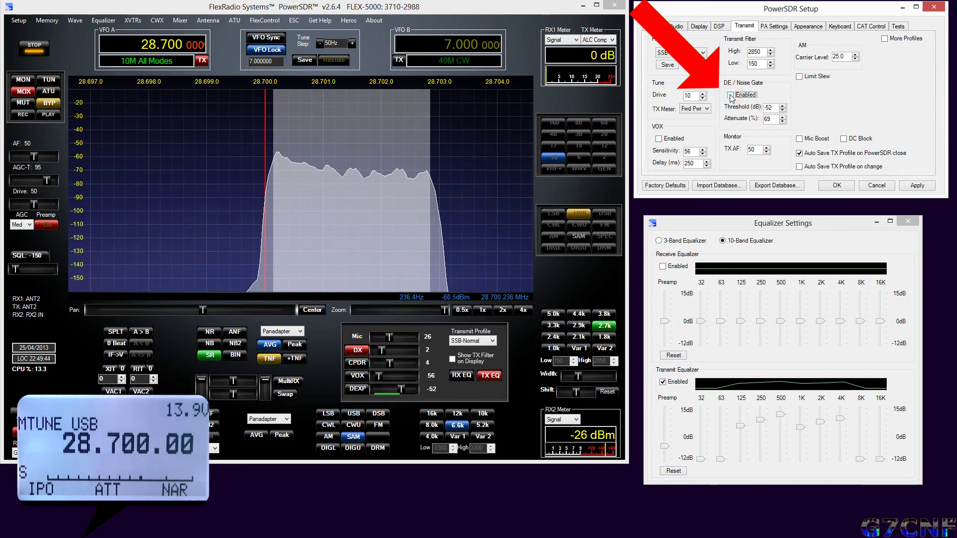
pyautogui.click(730, 95)
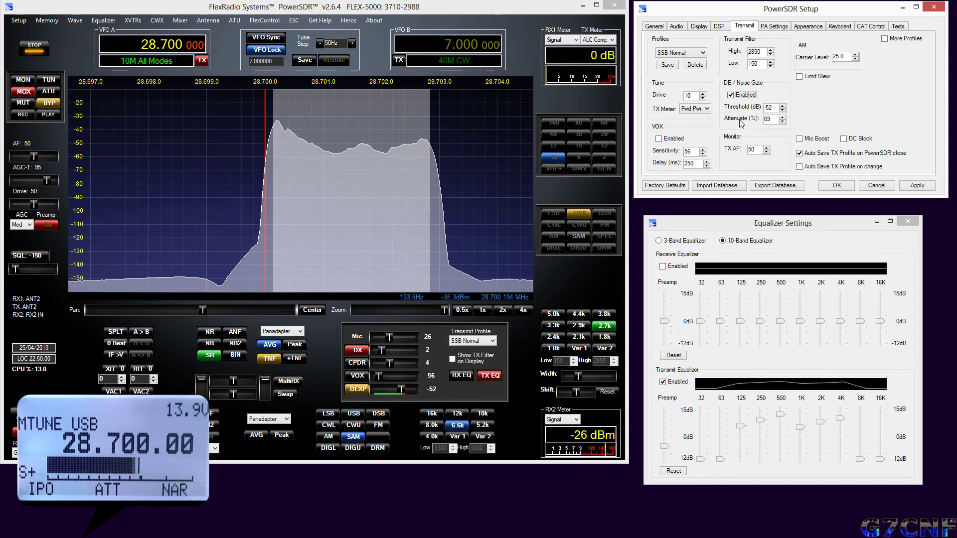
pyautogui.click(730, 96)
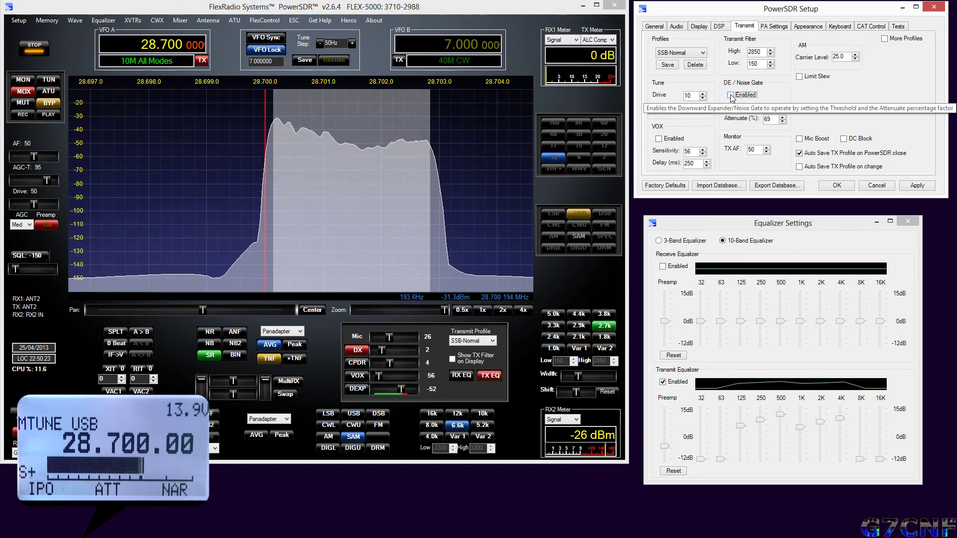
pyautogui.click(730, 95)
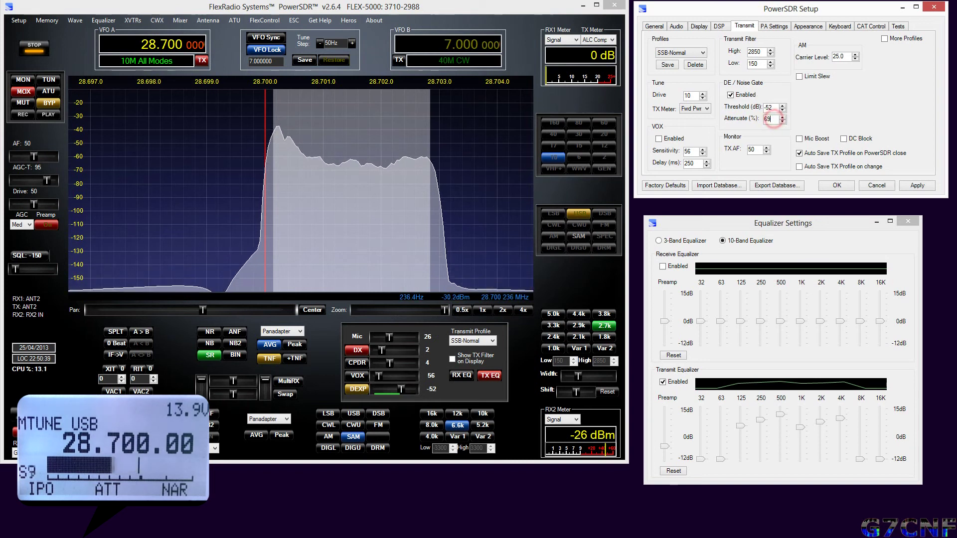
# Raise the noise gate attenuation to 75% and toggle the gate off and on to compare its effect.
pyautogui.click(782, 117)
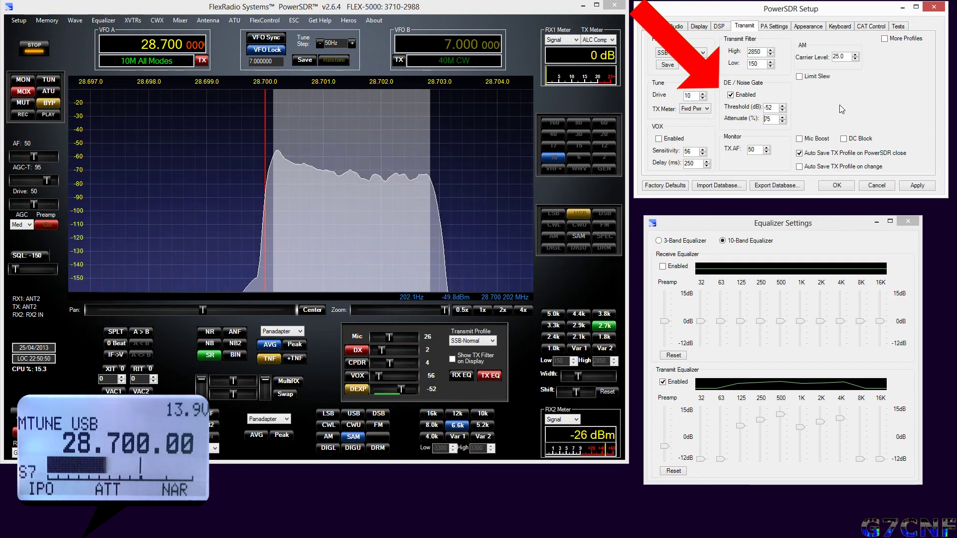
pyautogui.click(730, 95)
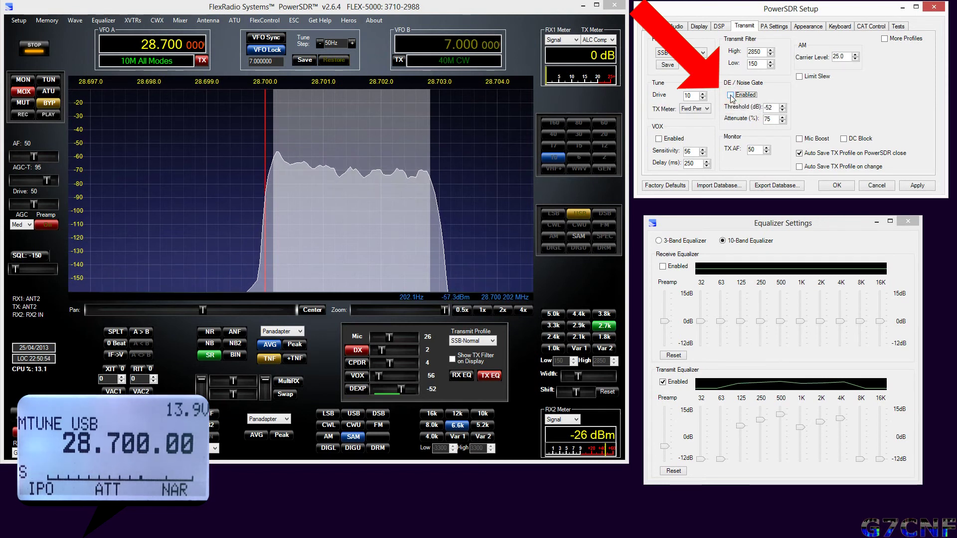
pyautogui.click(730, 95)
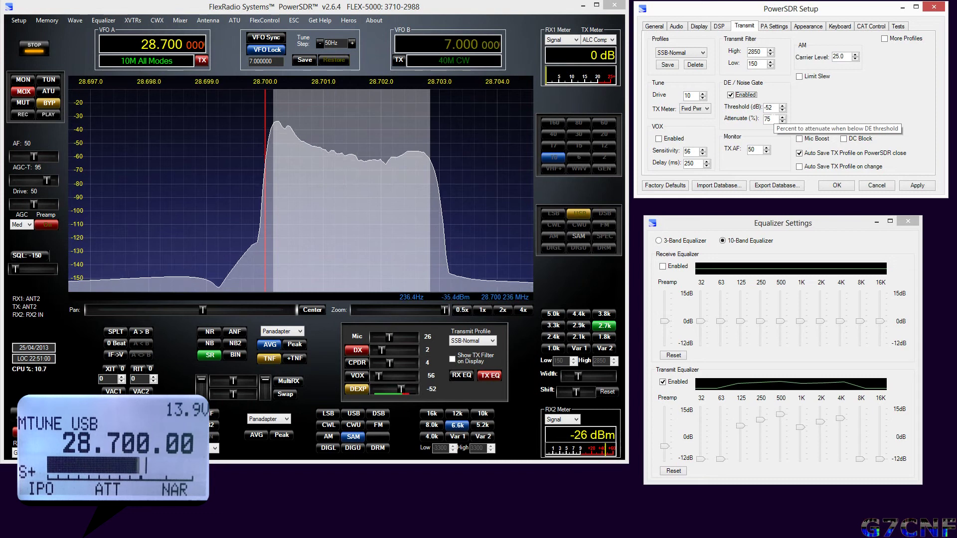
# Try noise gate attenuation at 80, 71 and 0%, set it to 87%, and toggle the gate off and on for comparison.
pyautogui.click(782, 118)
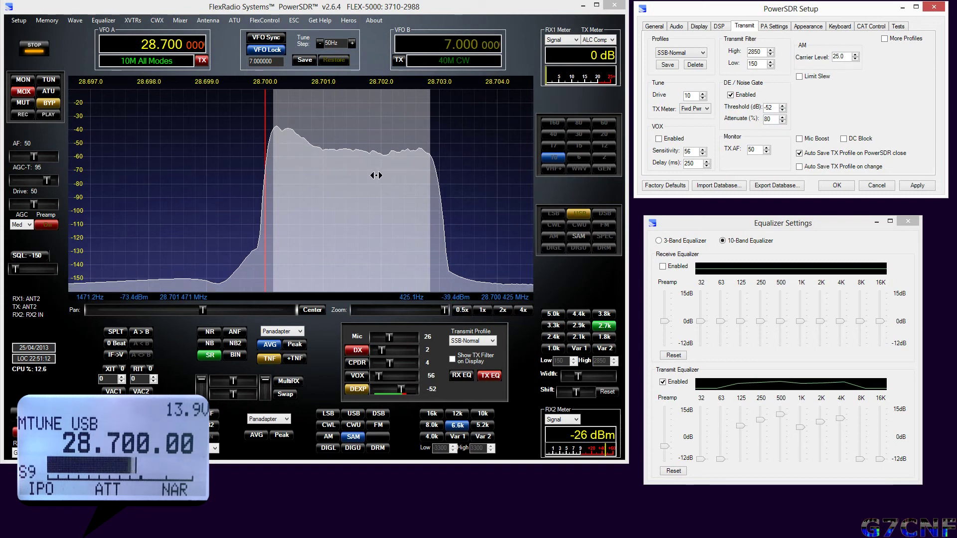
pyautogui.click(782, 121)
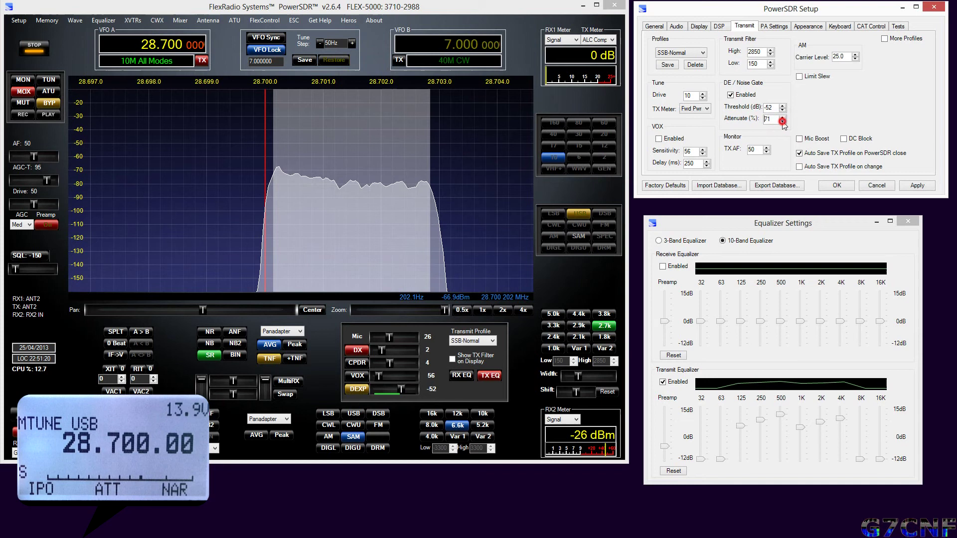
pyautogui.scroll(-4, 781, 119)
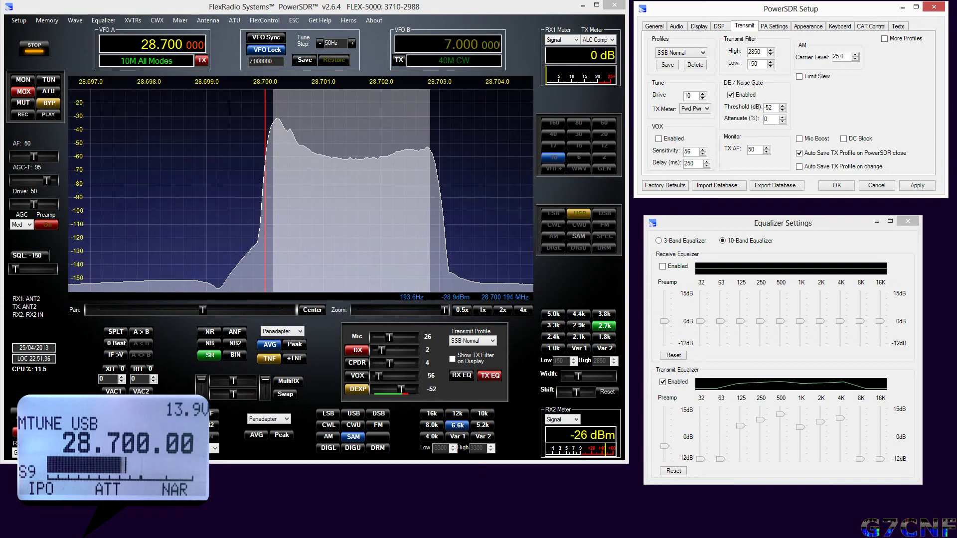
pyautogui.write('3')
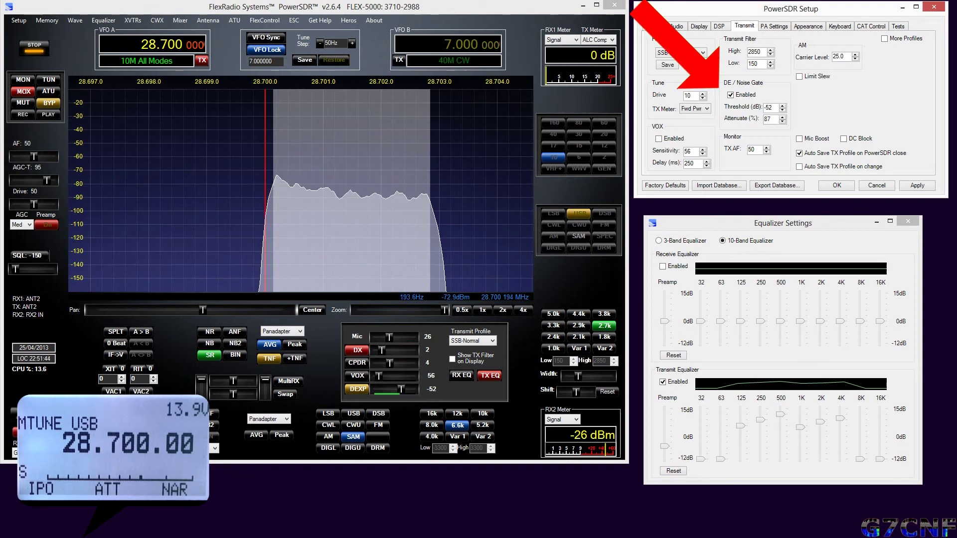
pyautogui.click(730, 94)
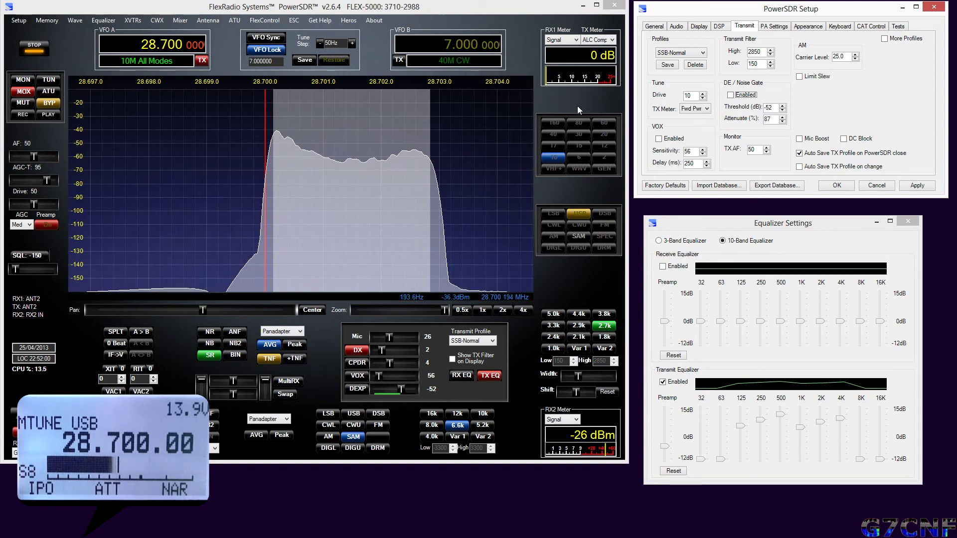
pyautogui.click(730, 96)
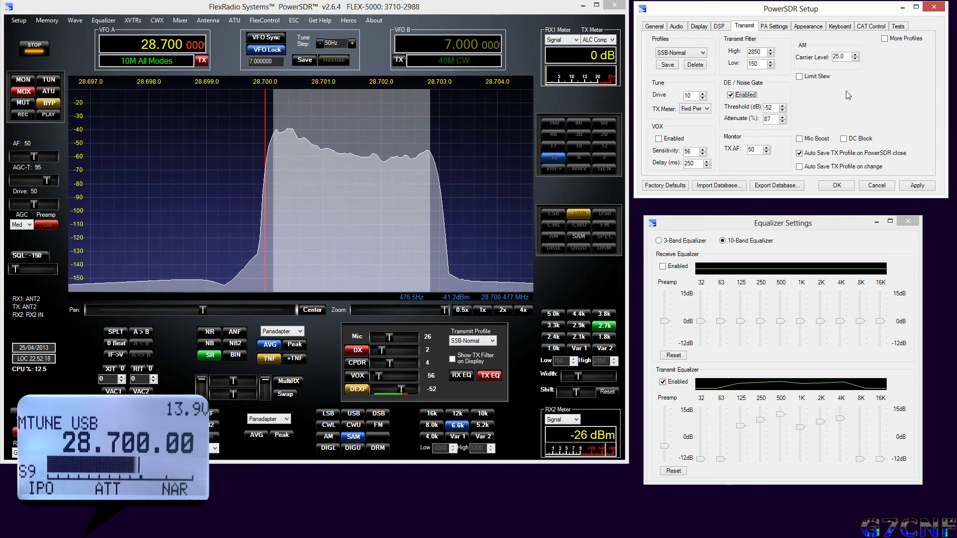
# Raise the transmit equalizer's 4K band to about 15 dB.
pyautogui.click(840, 418)
pyautogui.moveTo(839, 417); pyautogui.dragTo(839, 420)
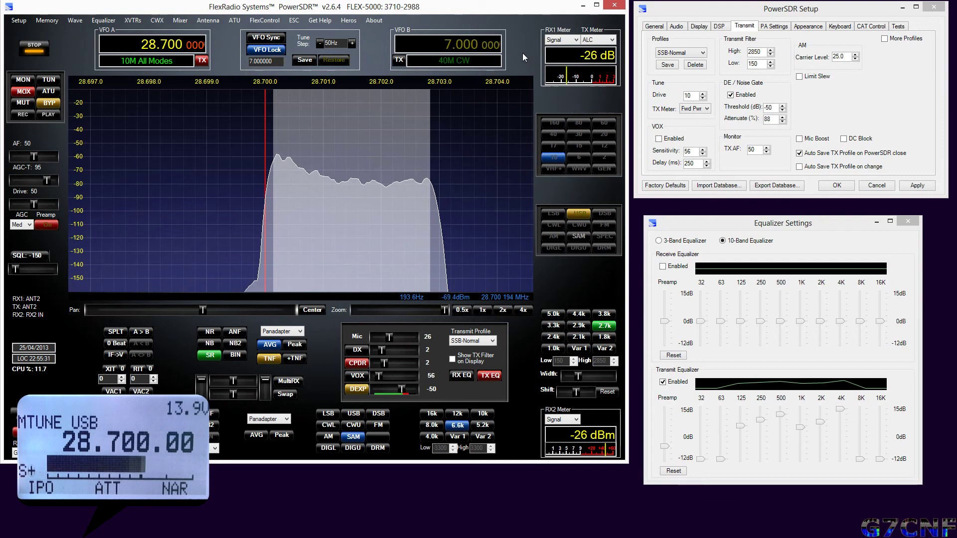
# Set the TX meter to Fwd Pwr and raise the transmit drive to 100.
pyautogui.click(612, 42)
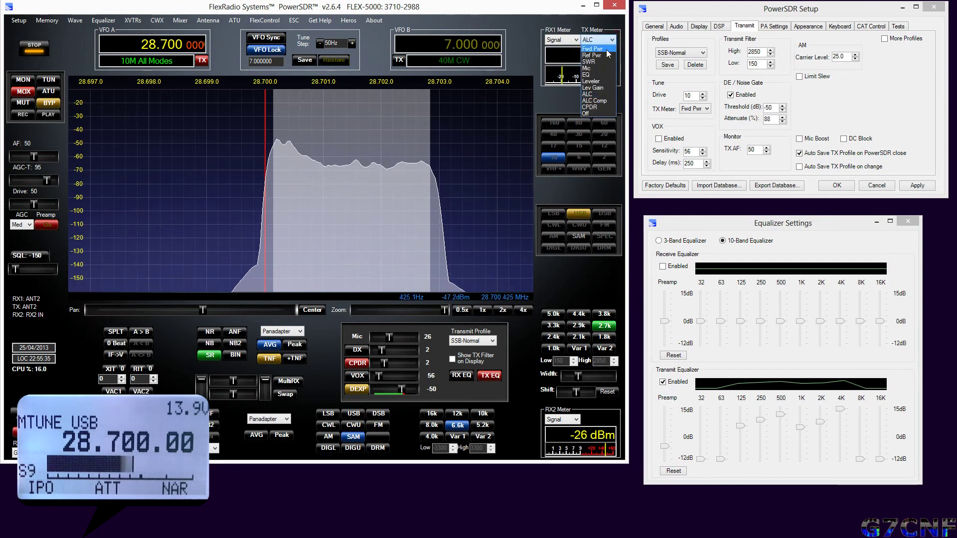
pyautogui.click(607, 48)
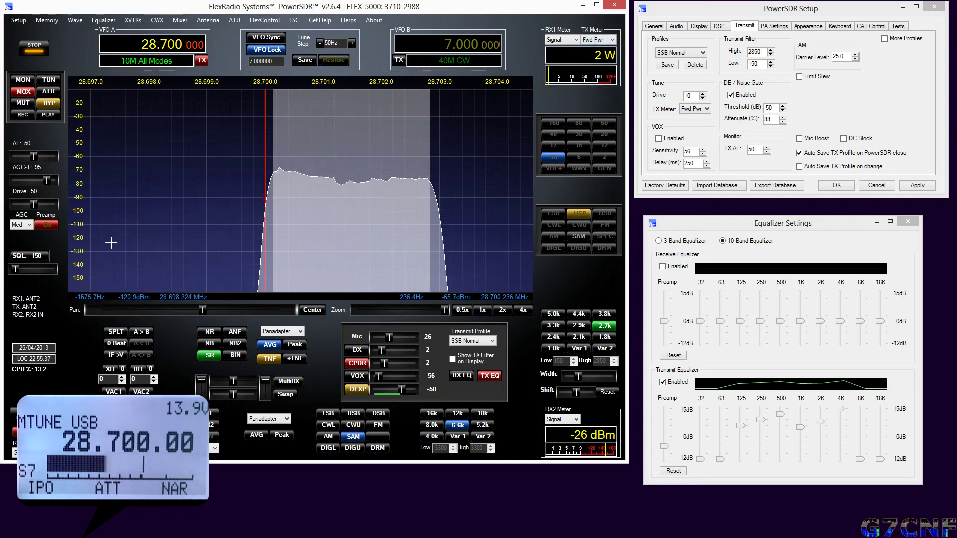
pyautogui.moveTo(33, 205); pyautogui.dragTo(35, 208)
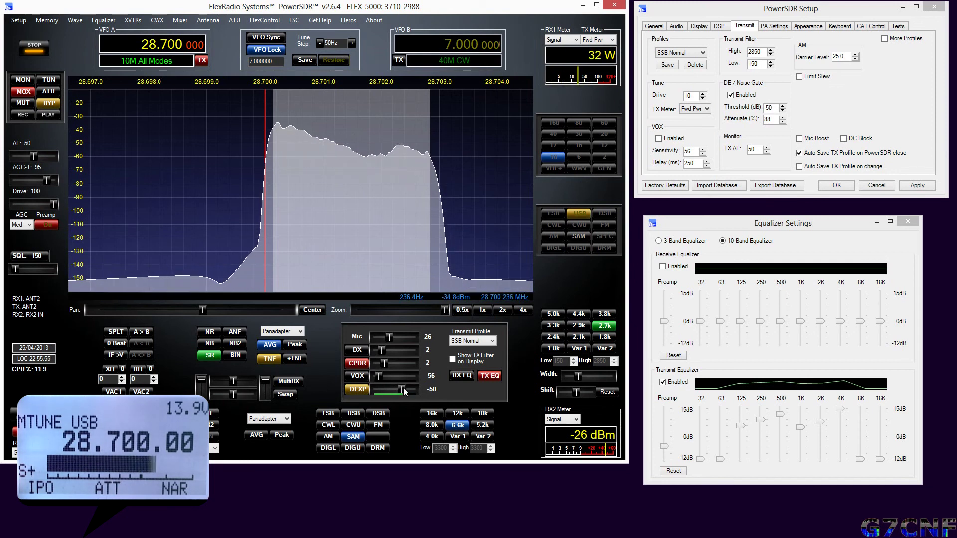
# Set the noise gate threshold to -42 dB and enable DX in place of CPDR, checking the ALC Comp meter.
pyautogui.moveTo(404, 387); pyautogui.dragTo(405, 386)
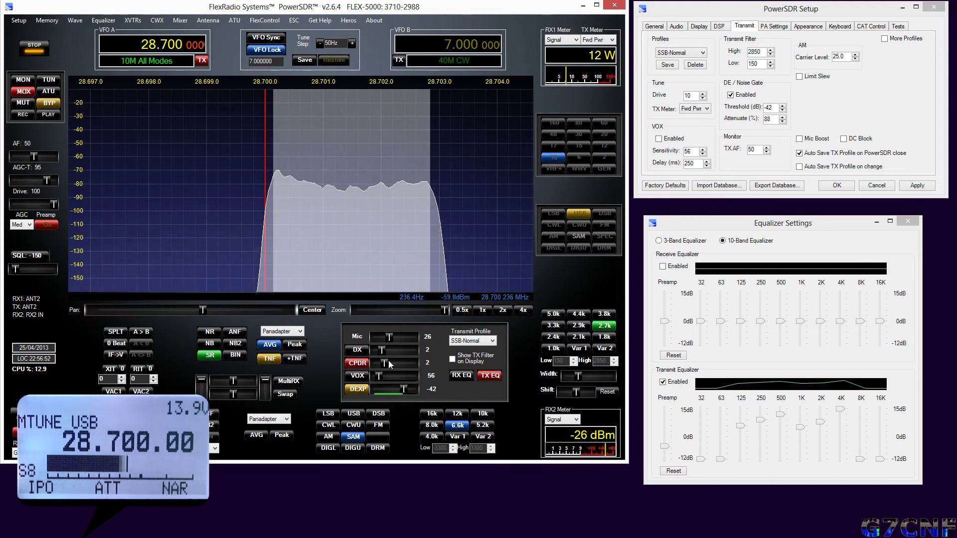
pyautogui.click(356, 351)
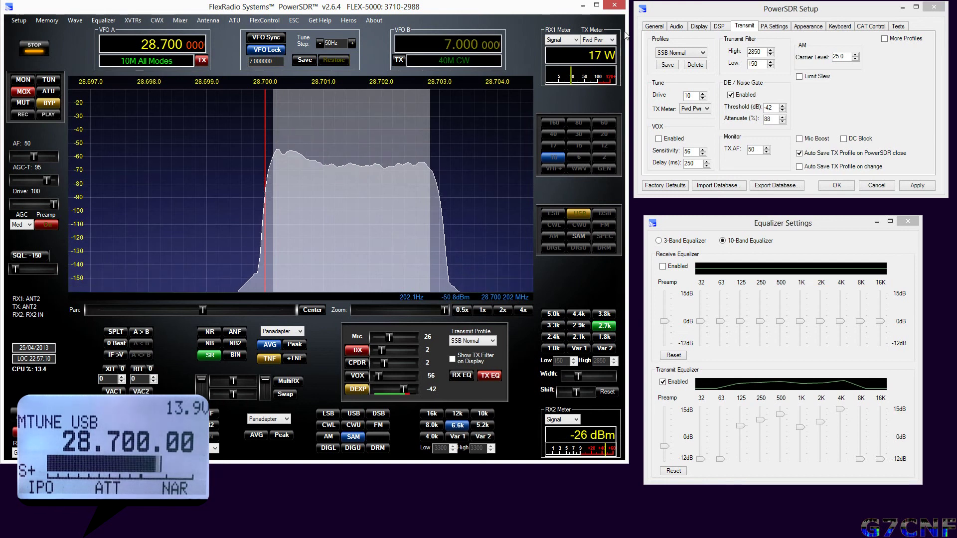
pyautogui.click(612, 40)
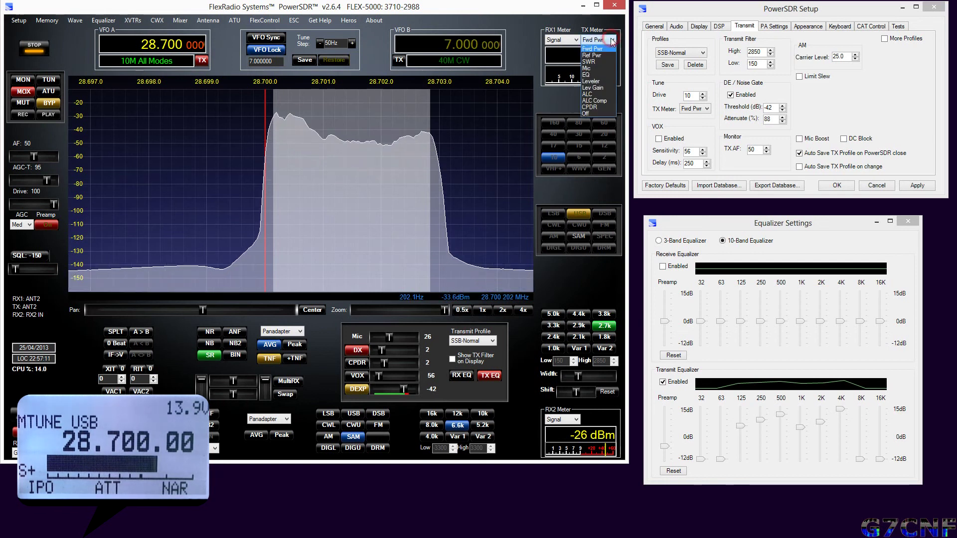
pyautogui.click(602, 101)
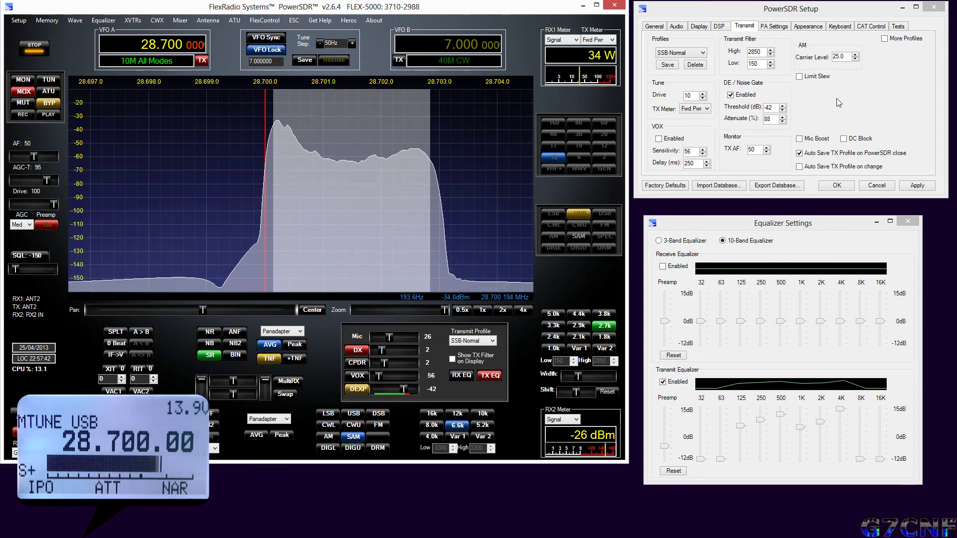
# Show the AGC/ALC leveler settings and switch the TX meter to ALC and then to ALC Comp.
pyautogui.click(720, 27)
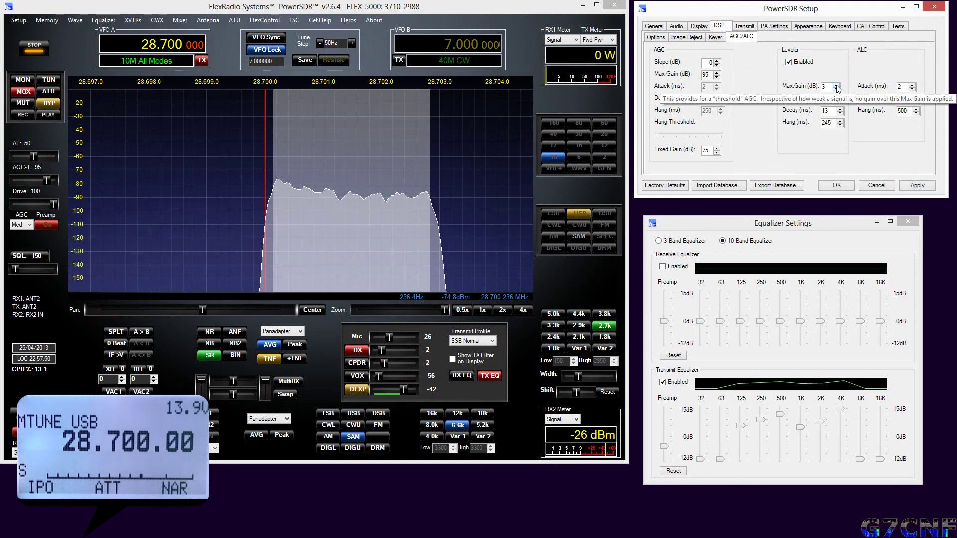
pyautogui.click(603, 40)
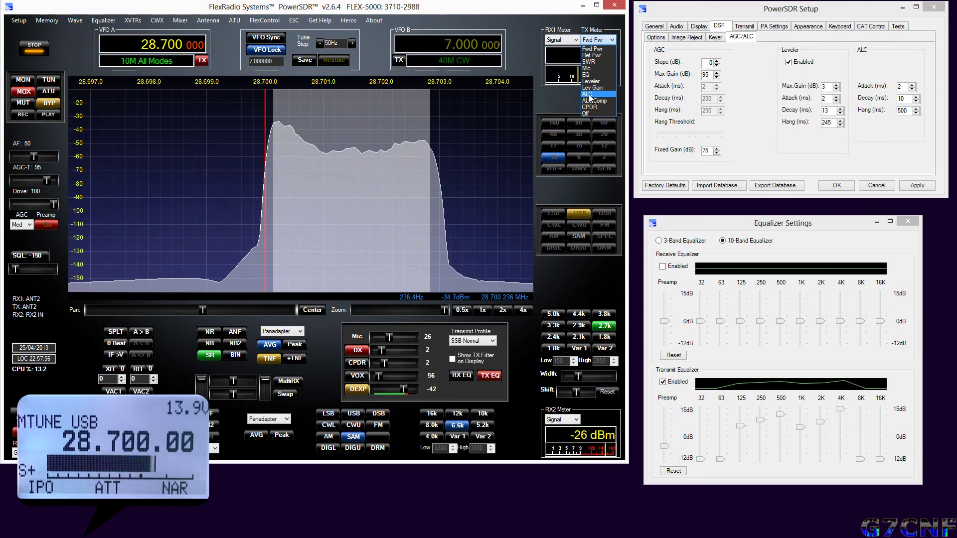
pyautogui.click(587, 94)
pyautogui.click(608, 39)
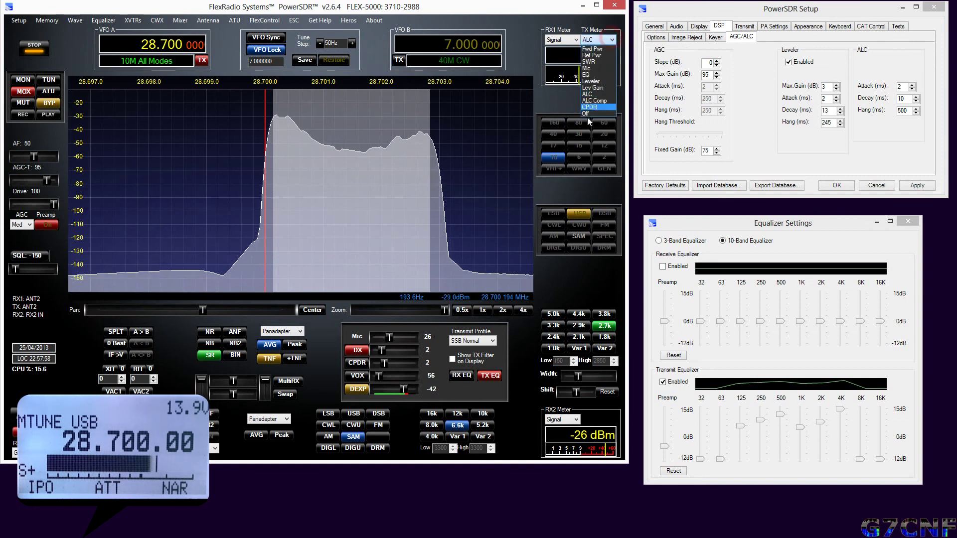
pyautogui.click(593, 101)
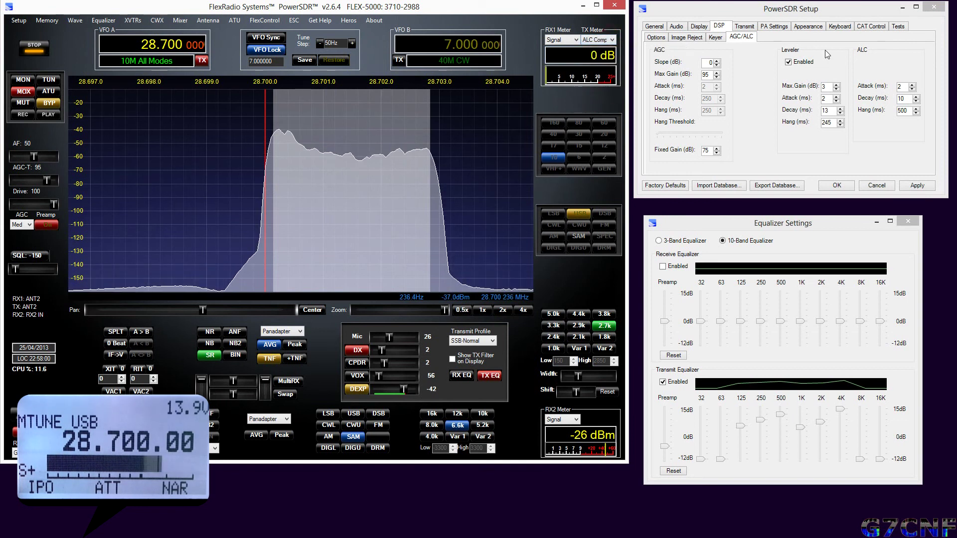
# Set the leveler's maximum gain to 4 dB and check the transmit power with the TX meter on Fwd Pwr.
pyautogui.click(836, 85)
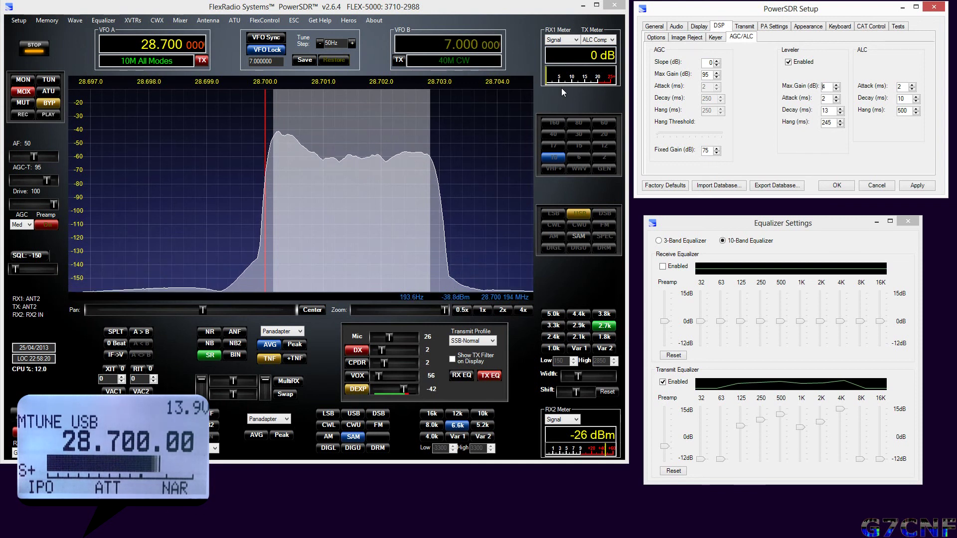
pyautogui.click(611, 41)
pyautogui.click(604, 112)
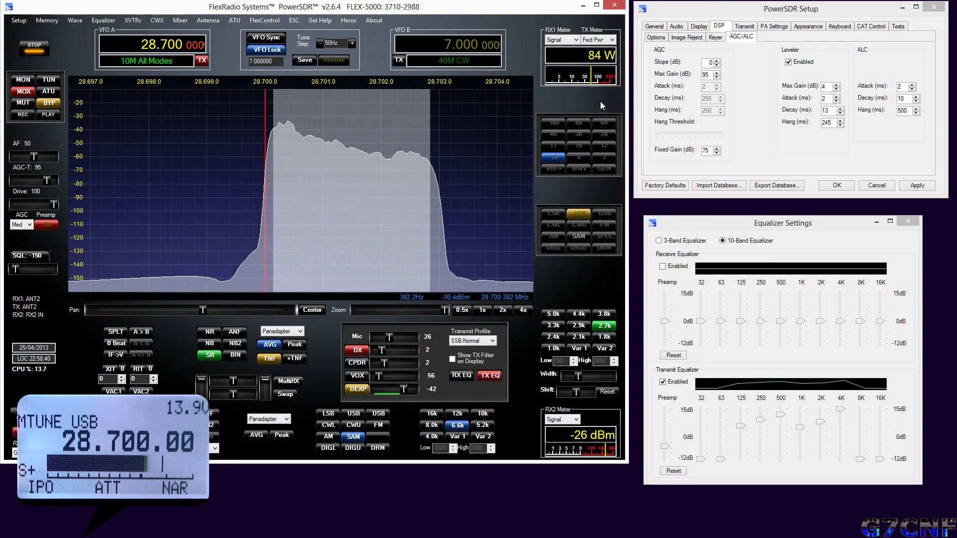
# Return the TX meter to ALC Comp to monitor compression at the new leveler gain.
pyautogui.click(613, 40)
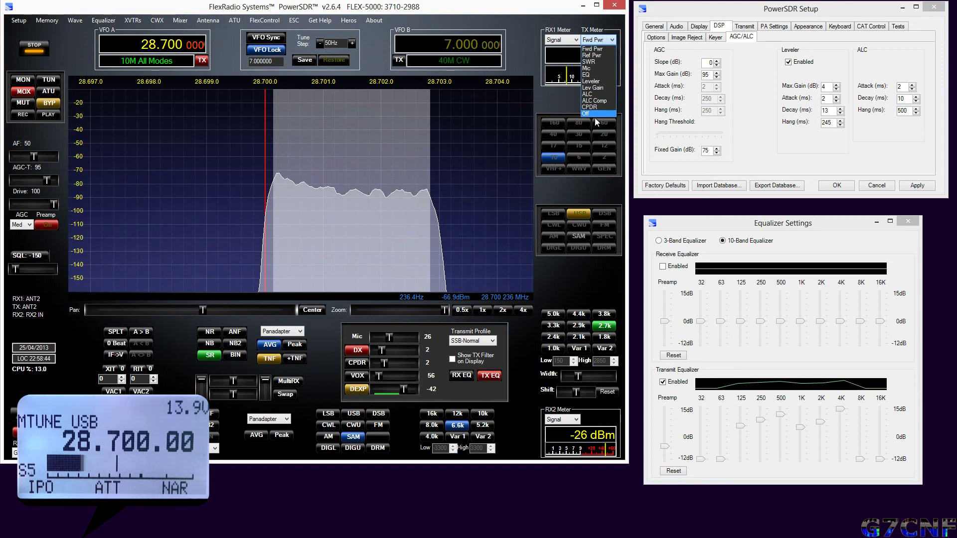
pyautogui.click(594, 100)
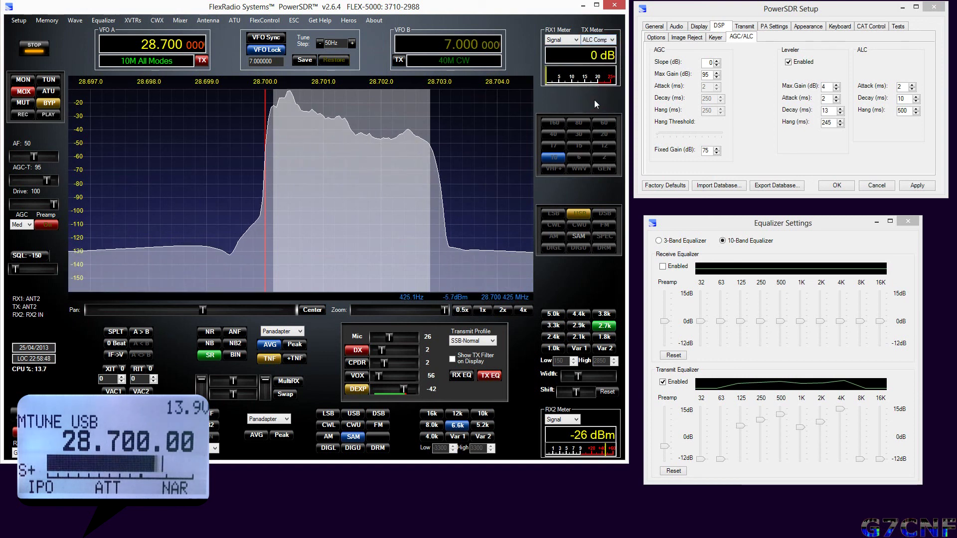
pyautogui.click(608, 40)
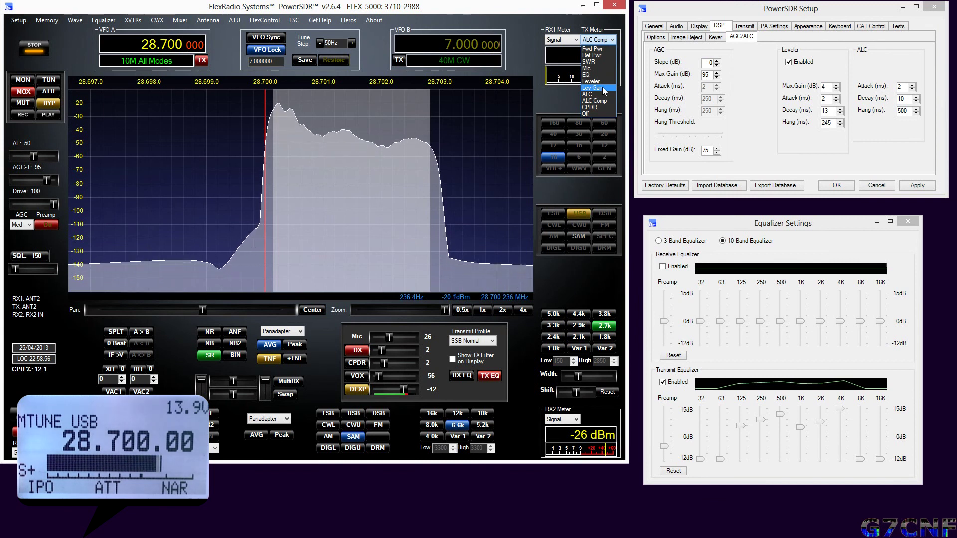
pyautogui.click(555, 101)
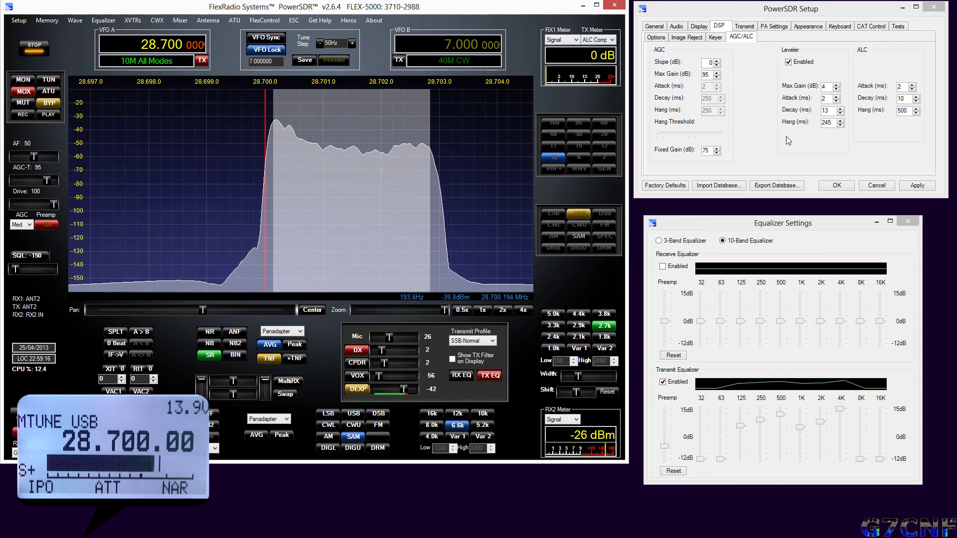
# Raise the noise gate attenuation in the transmit settings to 93%.
pyautogui.click(744, 27)
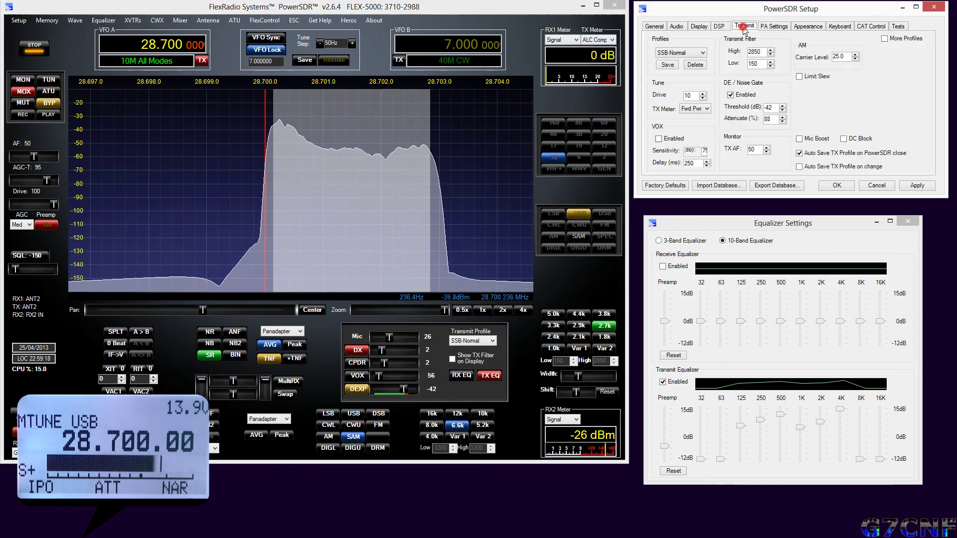
pyautogui.click(783, 117)
pyautogui.click(783, 117)
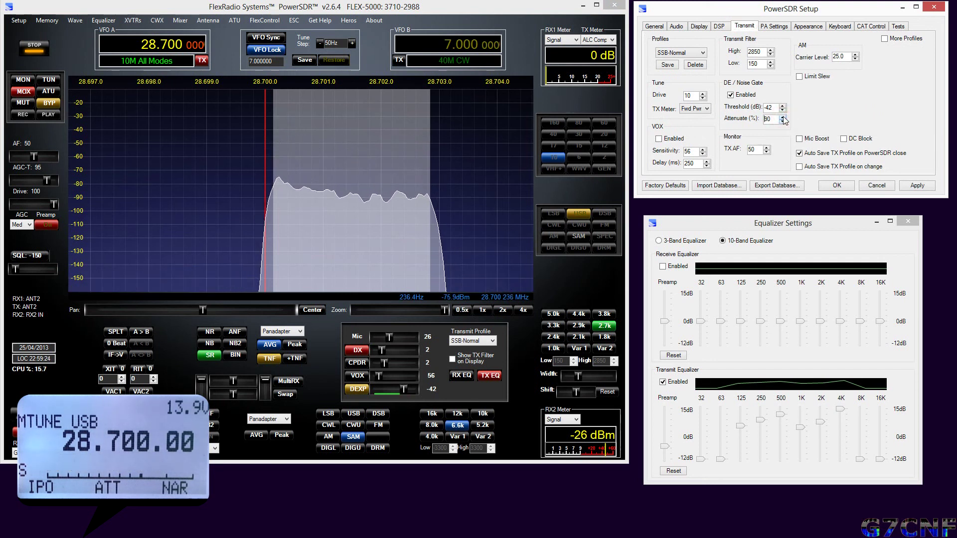
pyautogui.click(783, 118)
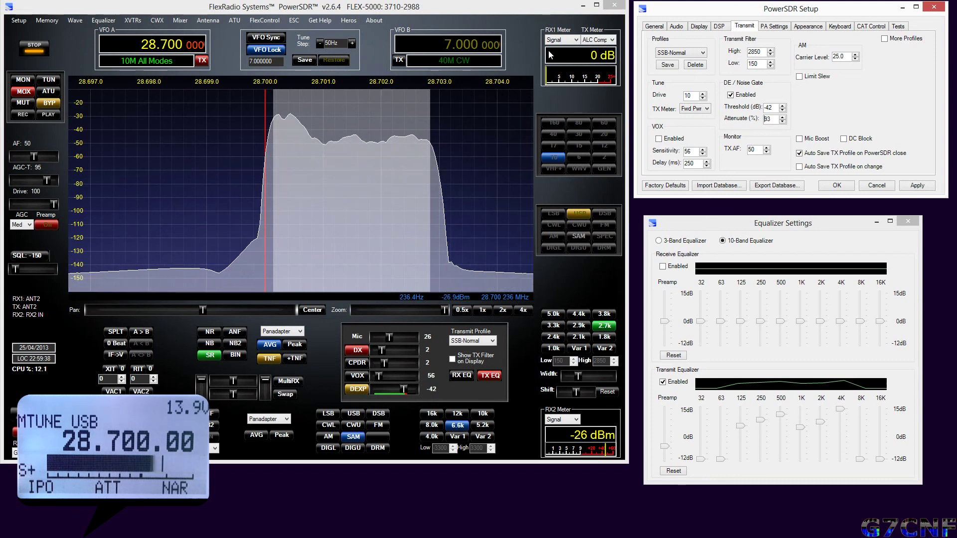
# Switch the TX meter from ALC Comp to ALC to check the transmitted level.
pyautogui.click(612, 40)
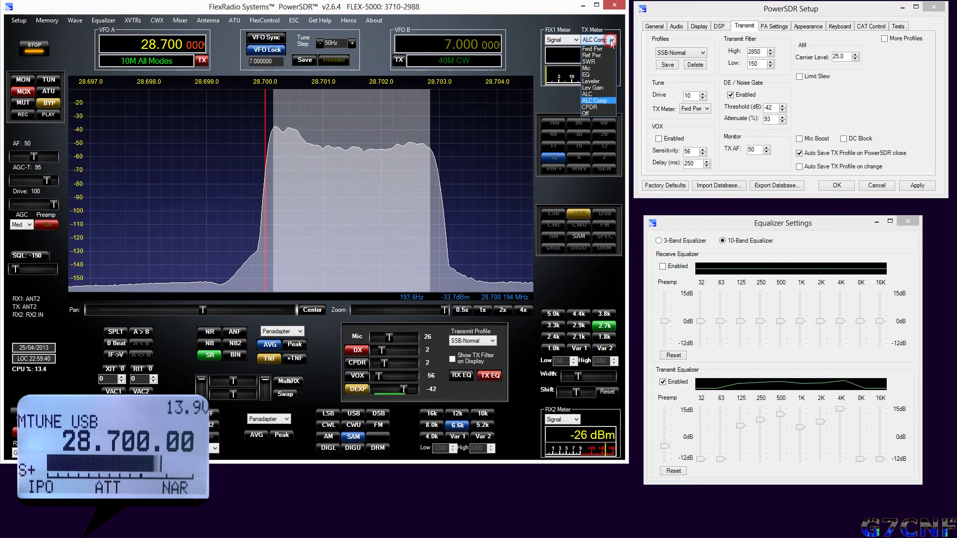
pyautogui.click(599, 93)
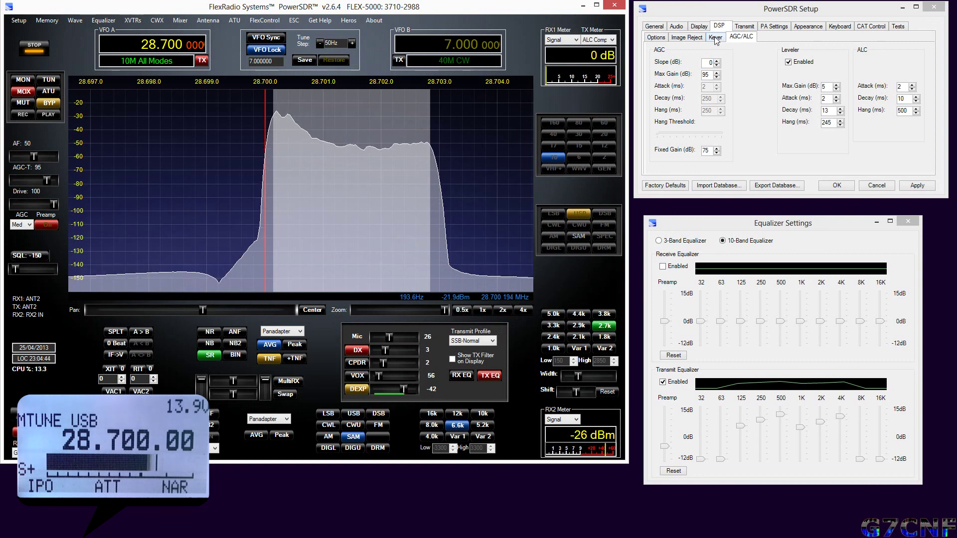
# Turn the noise gate off in the transmit settings and back on to compare the transmitted audio.
pyautogui.click(744, 28)
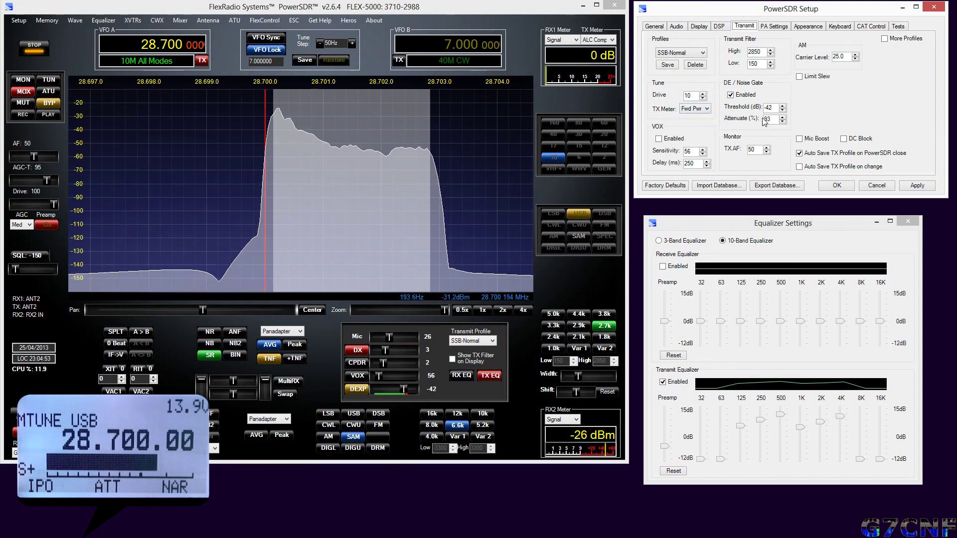
pyautogui.click(730, 95)
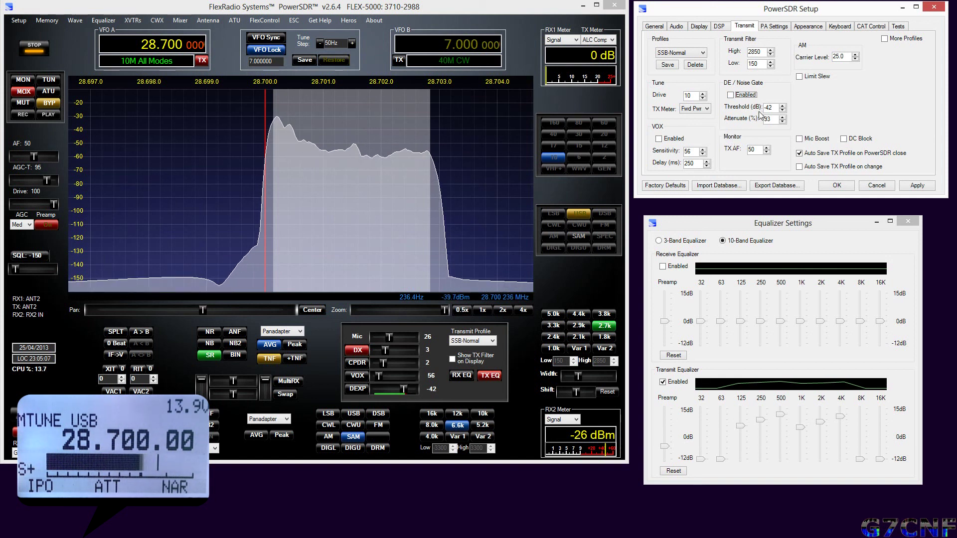
pyautogui.click(730, 95)
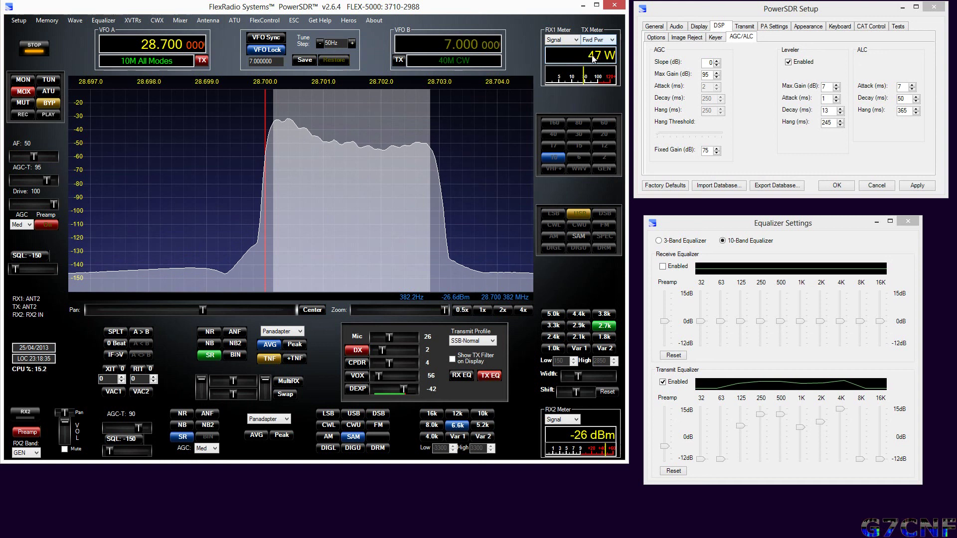
# Check the ALC level on the TX meter, then monitor the compression with ALC Comp.
pyautogui.click(596, 40)
pyautogui.click(603, 94)
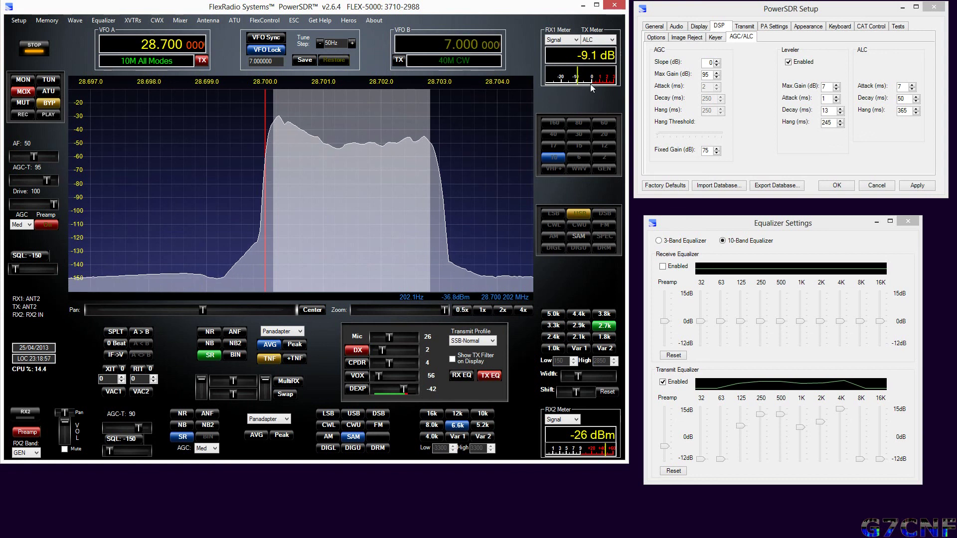
pyautogui.click(613, 41)
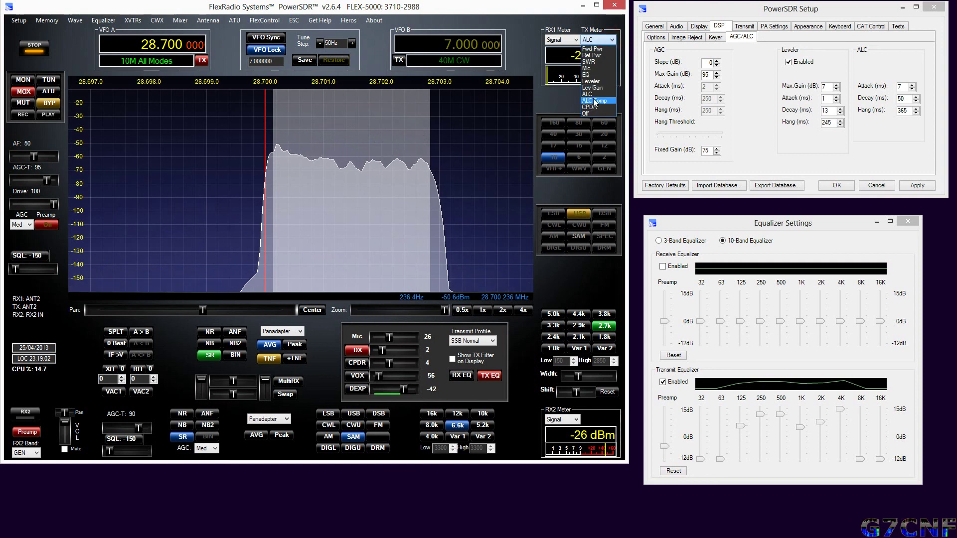
pyautogui.click(593, 102)
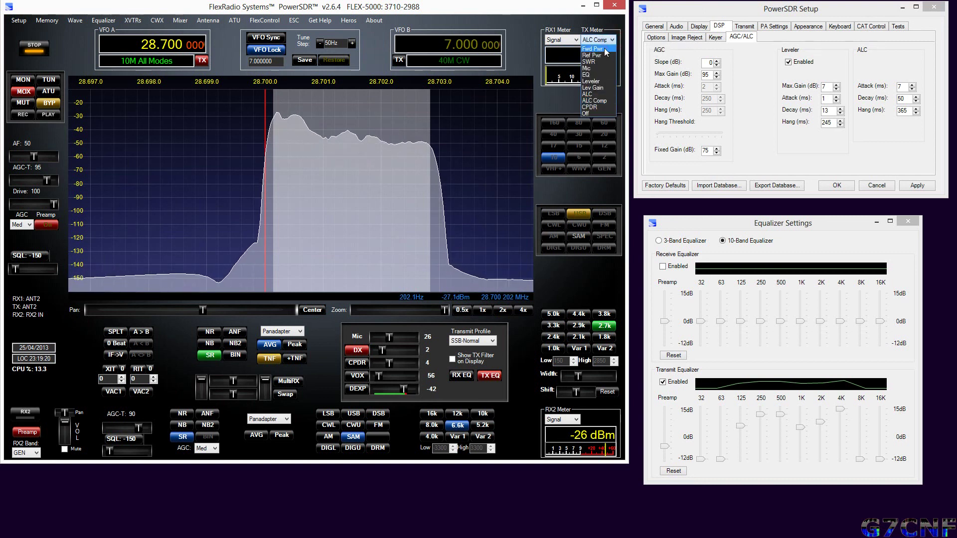
# Check the TX meter on Ref Pwr and on ALC, then return it to ALC Comp.
pyautogui.click(605, 49)
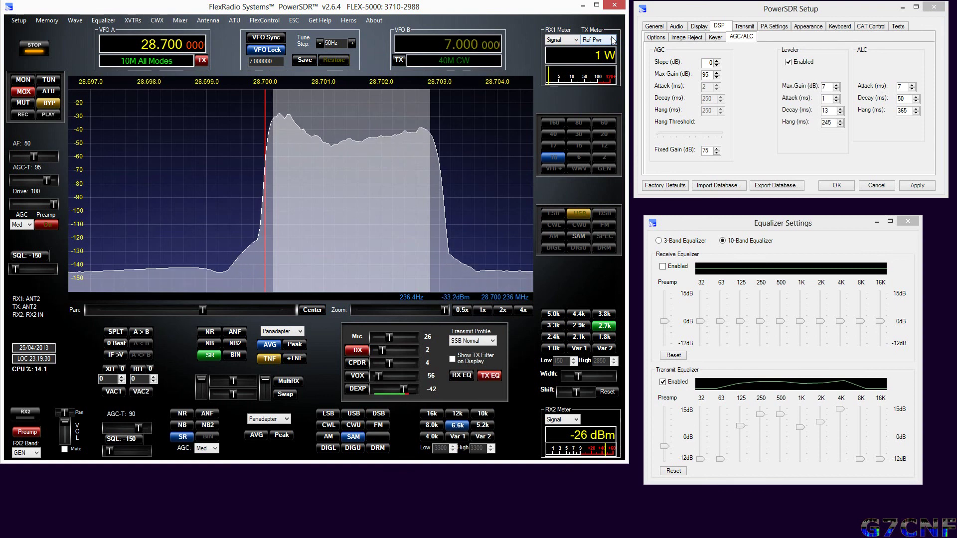
pyautogui.click(613, 39)
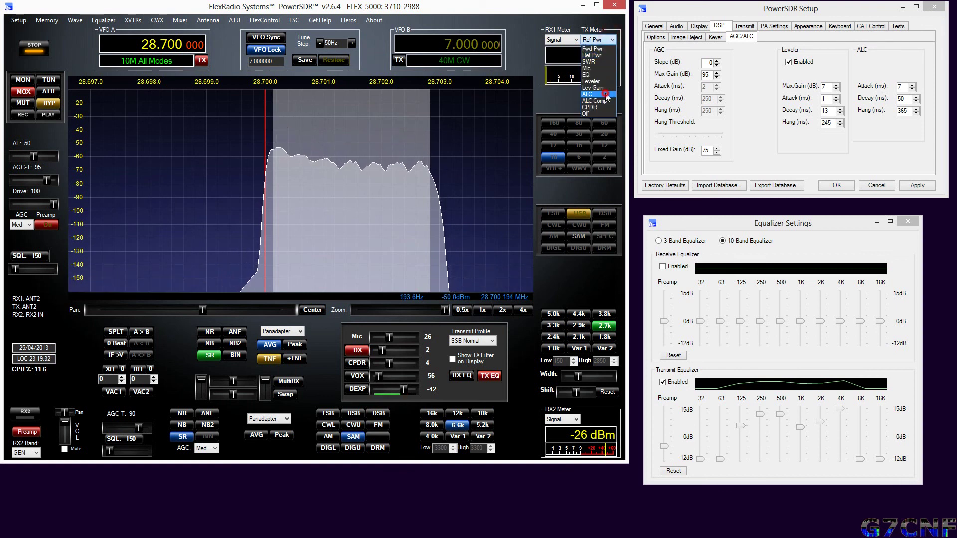
pyautogui.click(605, 94)
pyautogui.click(609, 40)
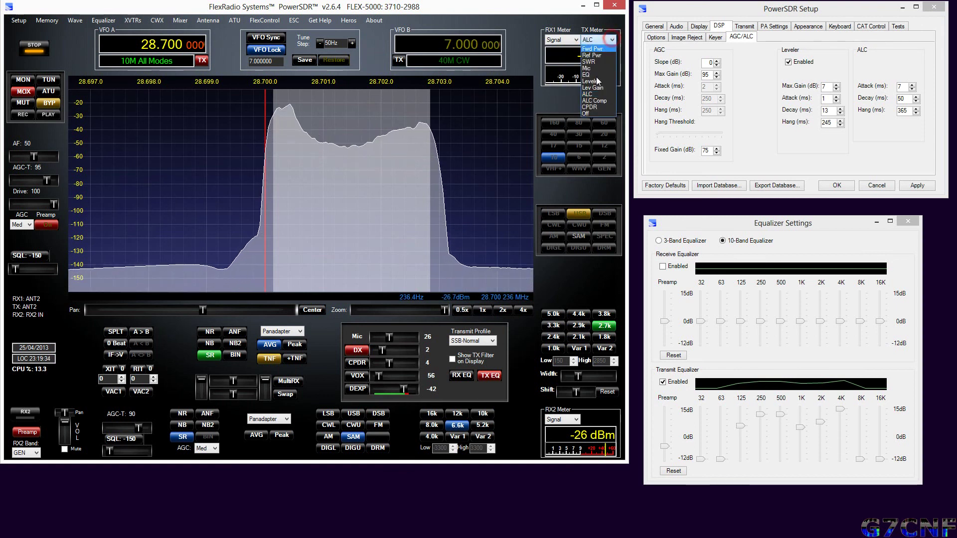
pyautogui.click(598, 100)
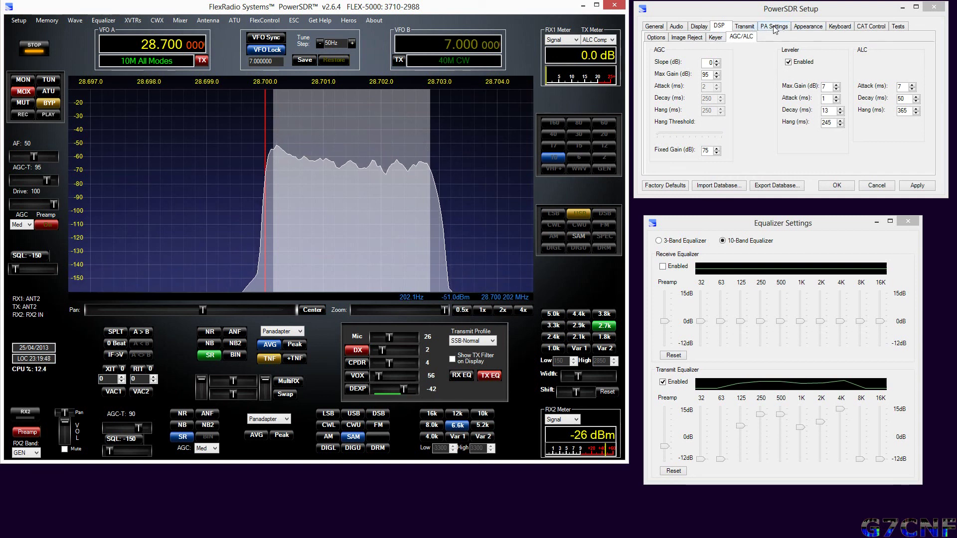
# Enable the noise gate in the transmit settings.
pyautogui.click(745, 26)
pyautogui.click(731, 95)
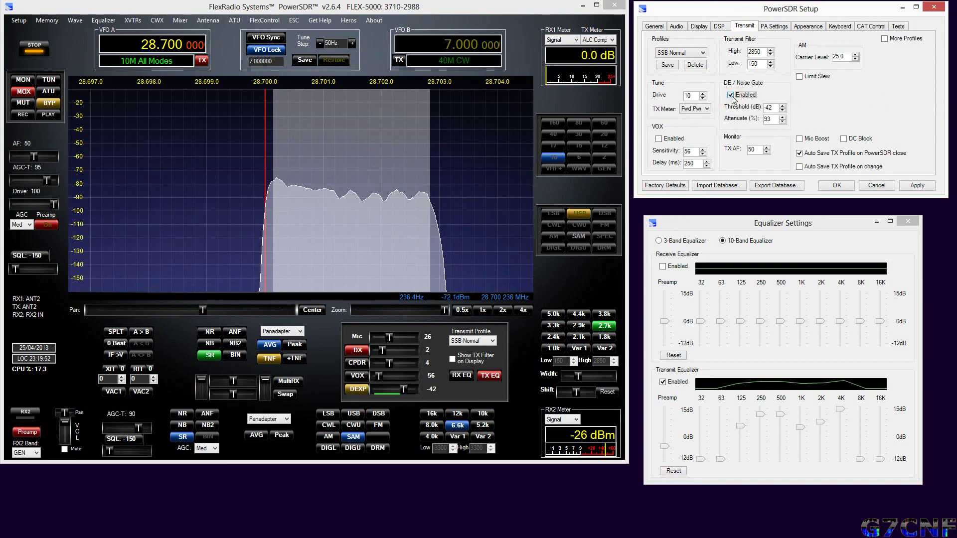